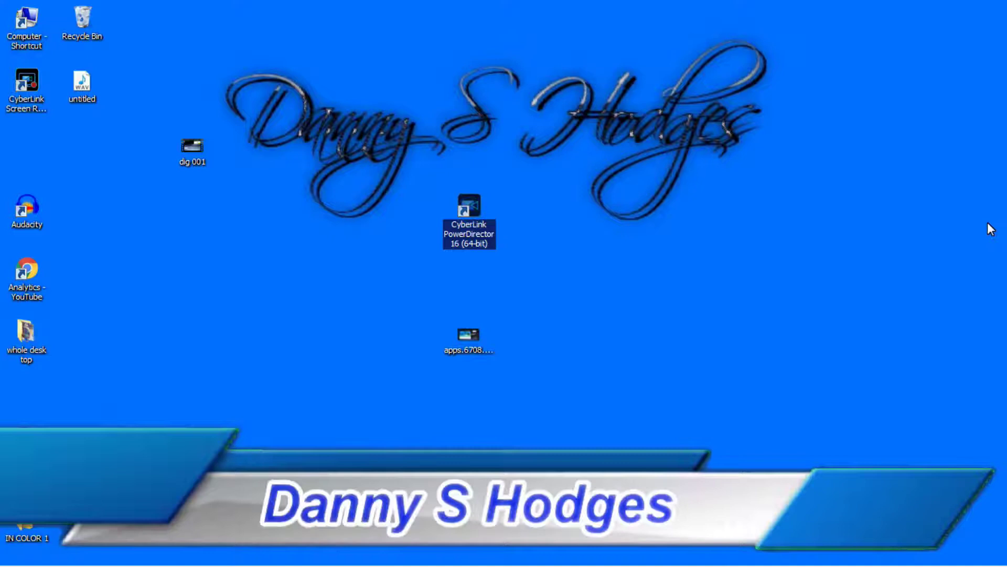
# - Import the desktop video dig 001 into the media library and place it at the start of video track 1
pyautogui.click(987, 222)
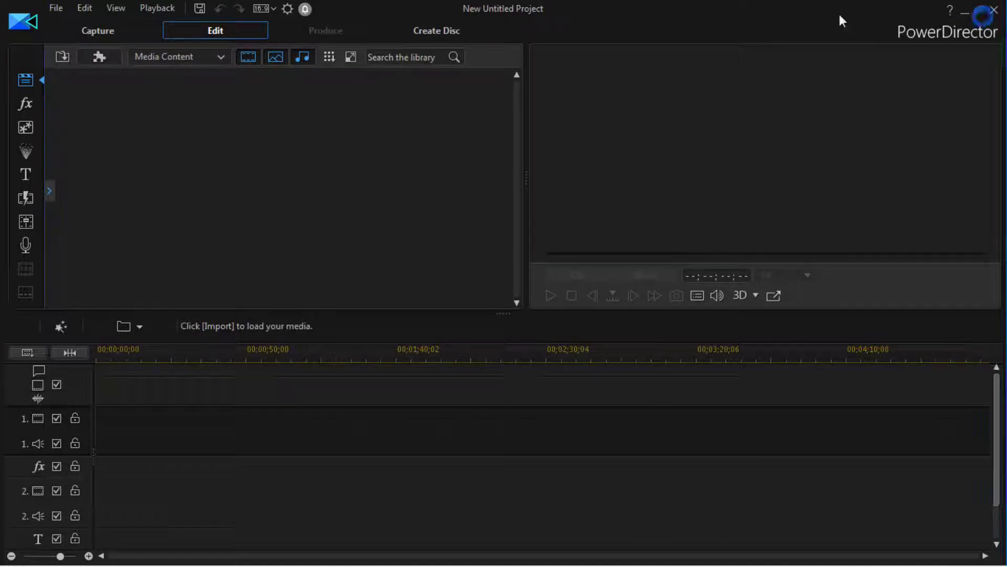
pyautogui.moveTo(758, 7); pyautogui.dragTo(816, 380)
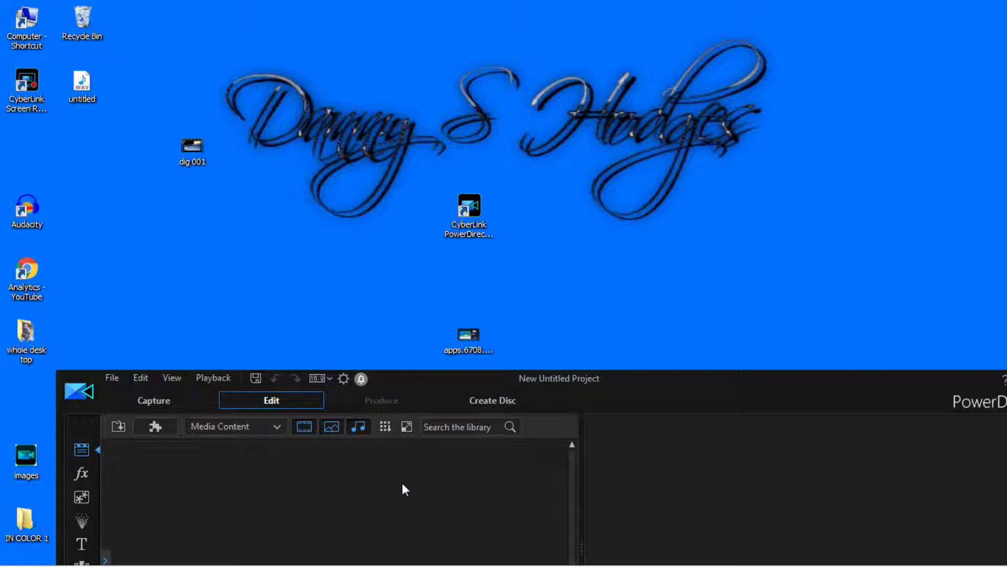
pyautogui.moveTo(402, 483); pyautogui.dragTo(402, 483)
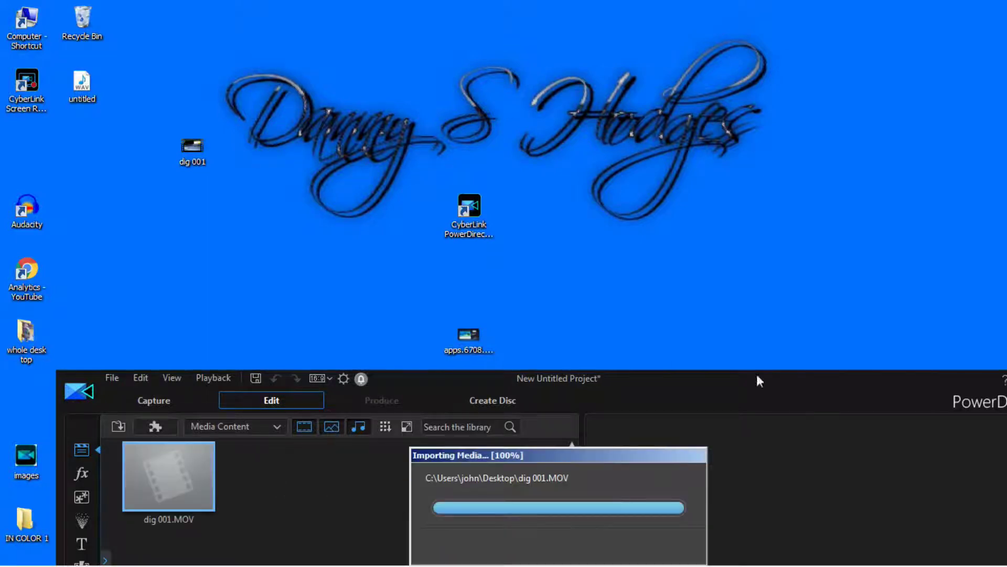
pyautogui.moveTo(904, 376); pyautogui.dragTo(858, 51)
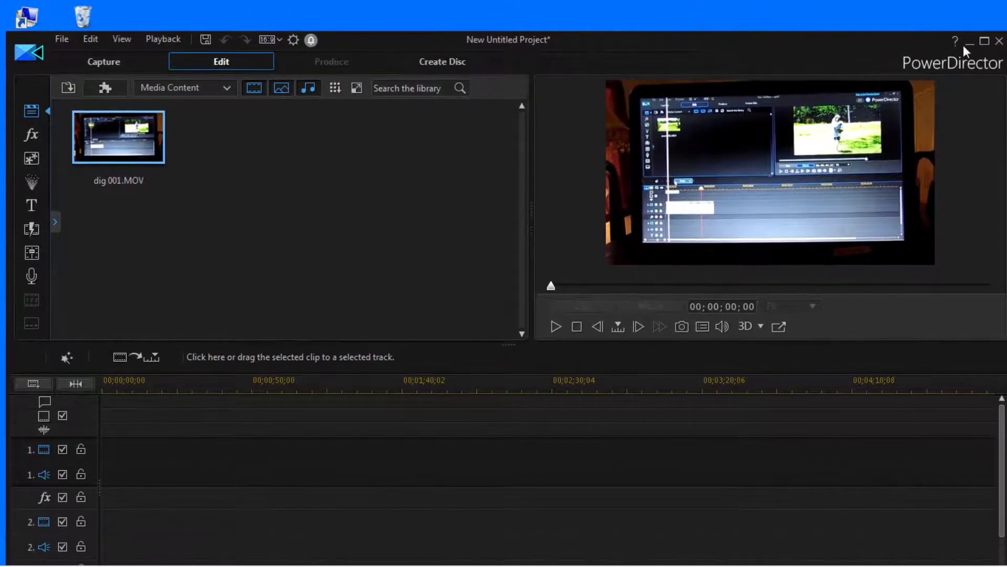
pyautogui.click(983, 45)
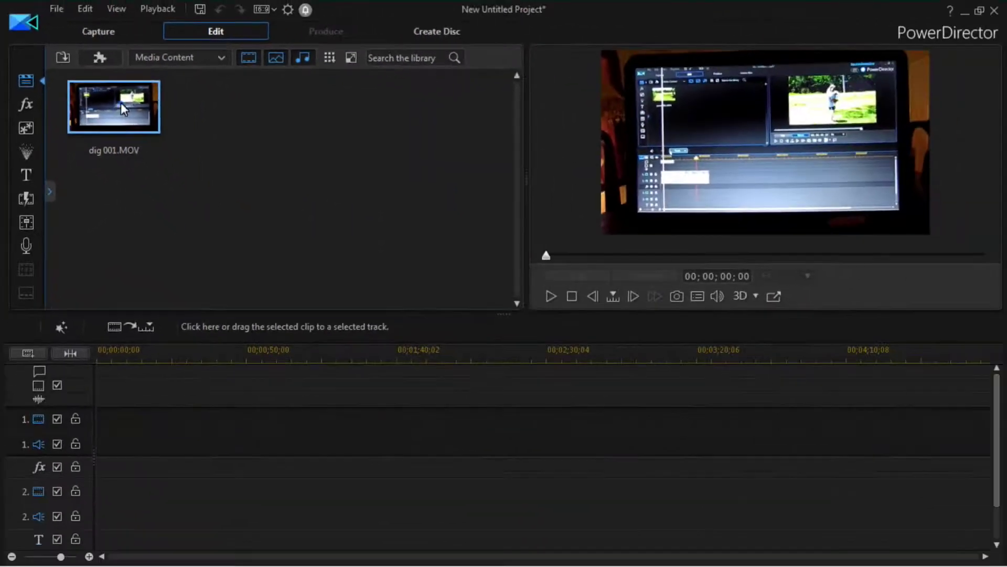
pyautogui.moveTo(234, 175); pyautogui.dragTo(96, 433)
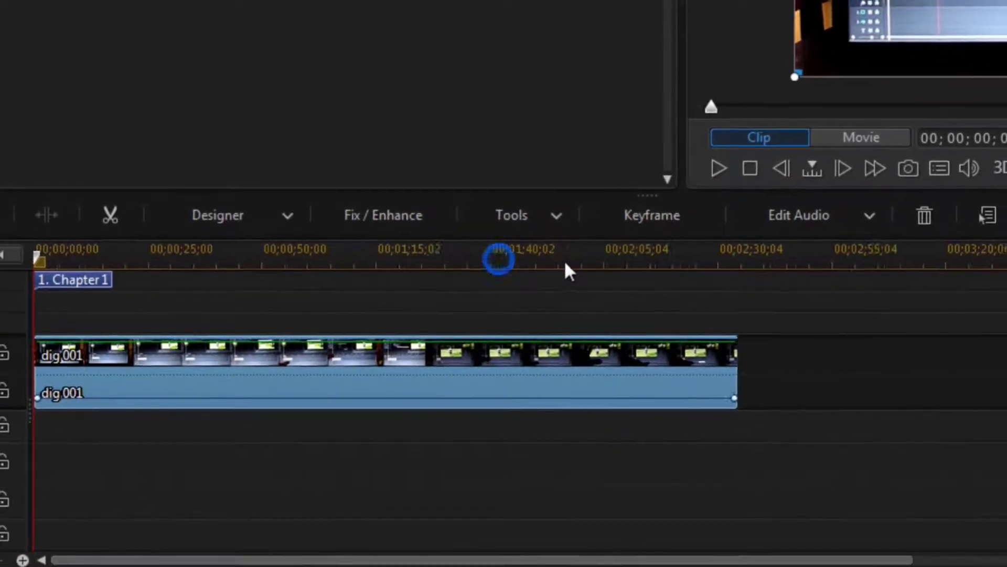
# - Split the dig 001 clip just before the first continuous speech in its waveform, at about 35 seconds
pyautogui.scroll(1, 557, 270)
pyautogui.scroll(1, 558, 292)
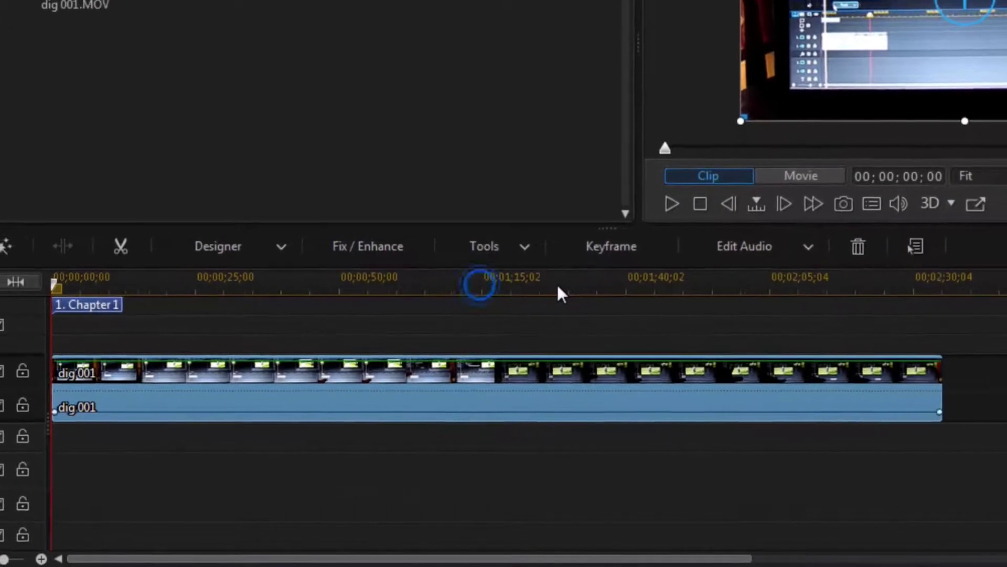
pyautogui.scroll(1, 462, 298)
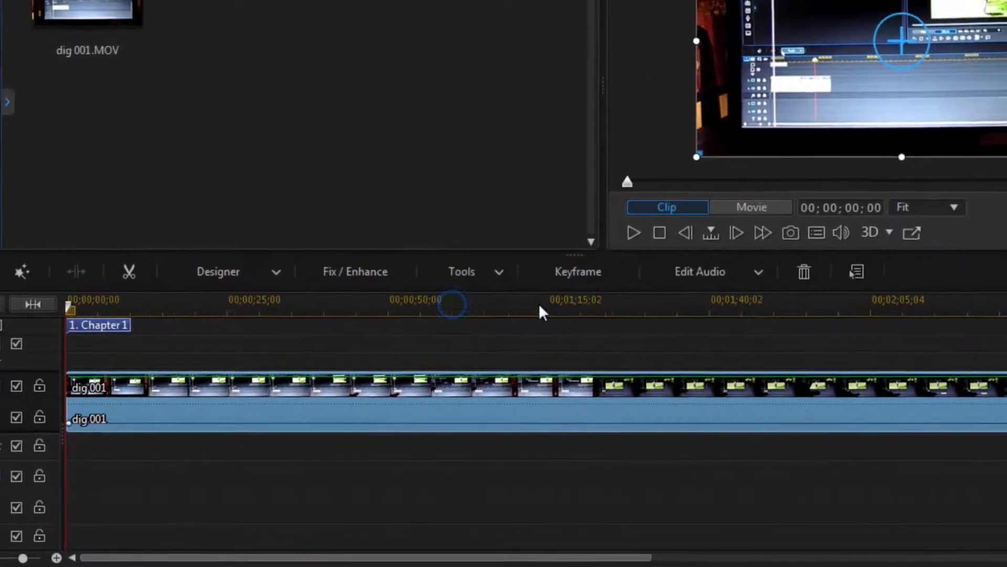
pyautogui.scroll(1, 457, 314)
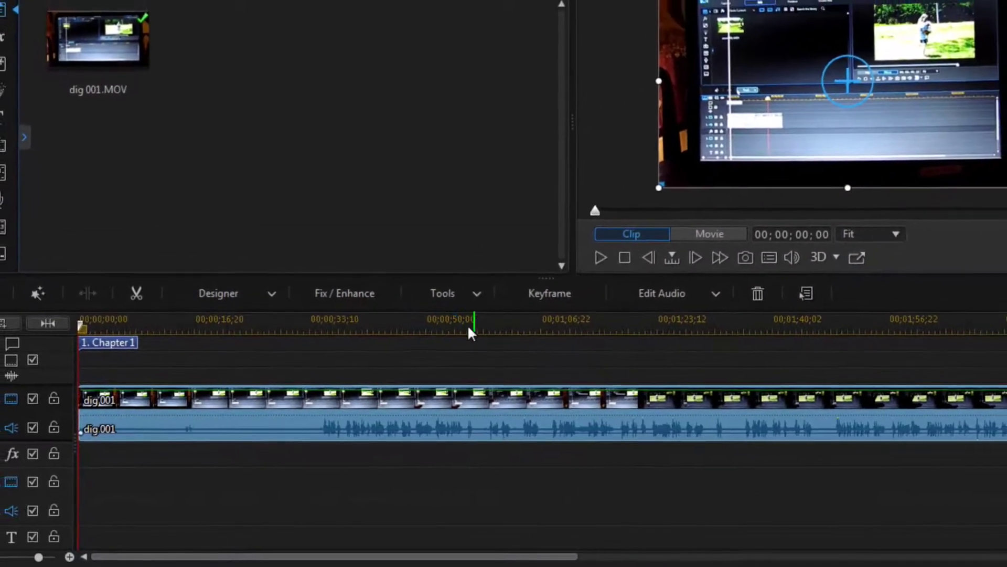
pyautogui.scroll(1, 438, 336)
pyautogui.moveTo(453, 339)
pyautogui.mouseDown()
pyautogui.moveTo(479, 331)
pyautogui.moveTo(452, 331)
pyautogui.mouseUp()
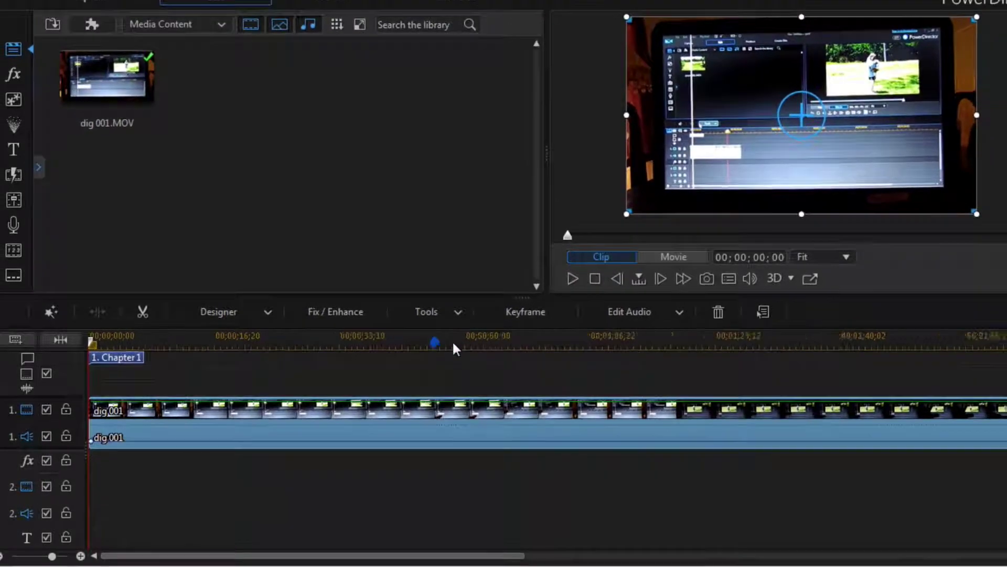
pyautogui.moveTo(668, 221); pyautogui.dragTo(621, 221)
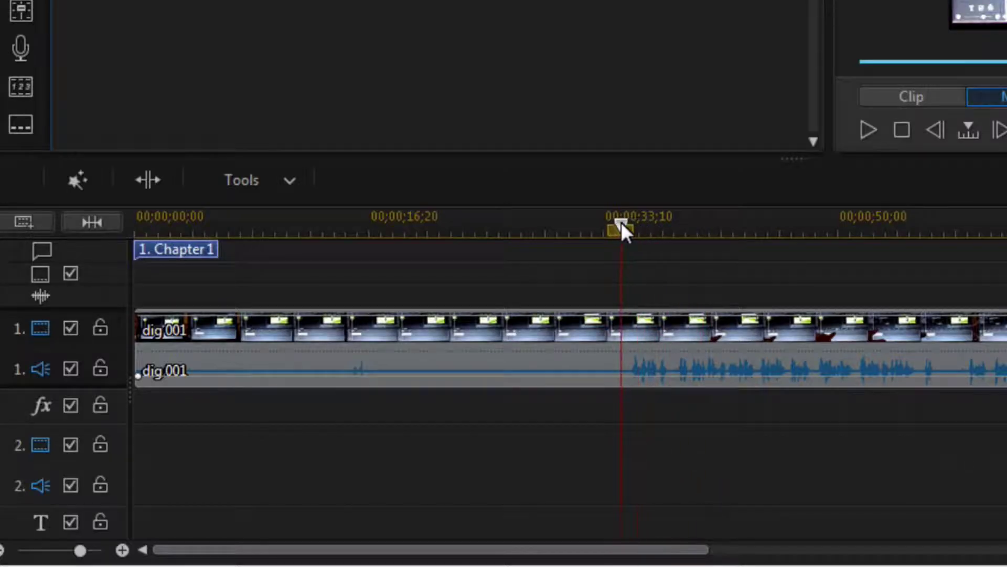
pyautogui.scroll(1, 687, 229)
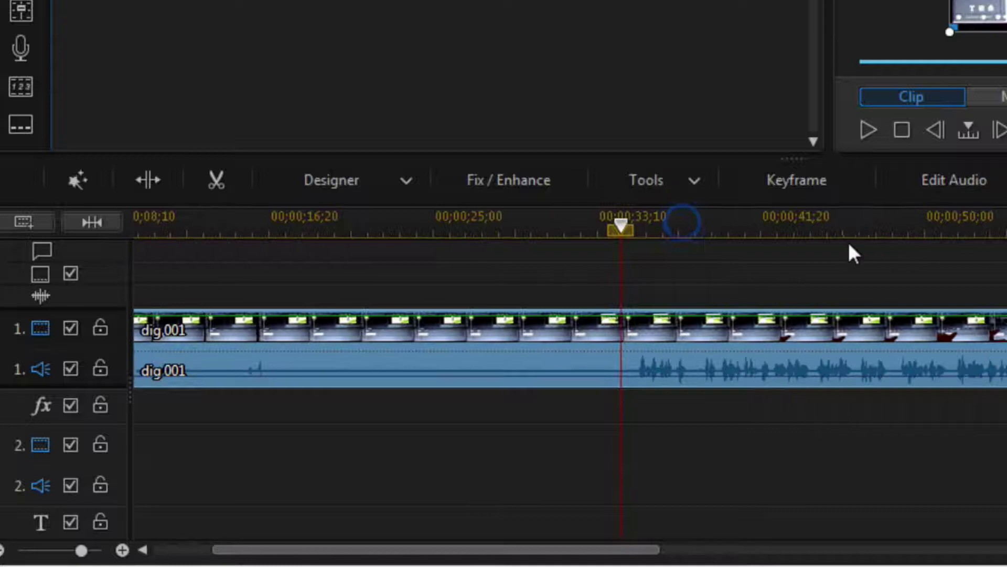
pyautogui.moveTo(620, 229)
pyautogui.mouseDown()
pyautogui.moveTo(638, 229)
pyautogui.moveTo(629, 233)
pyautogui.mouseUp()
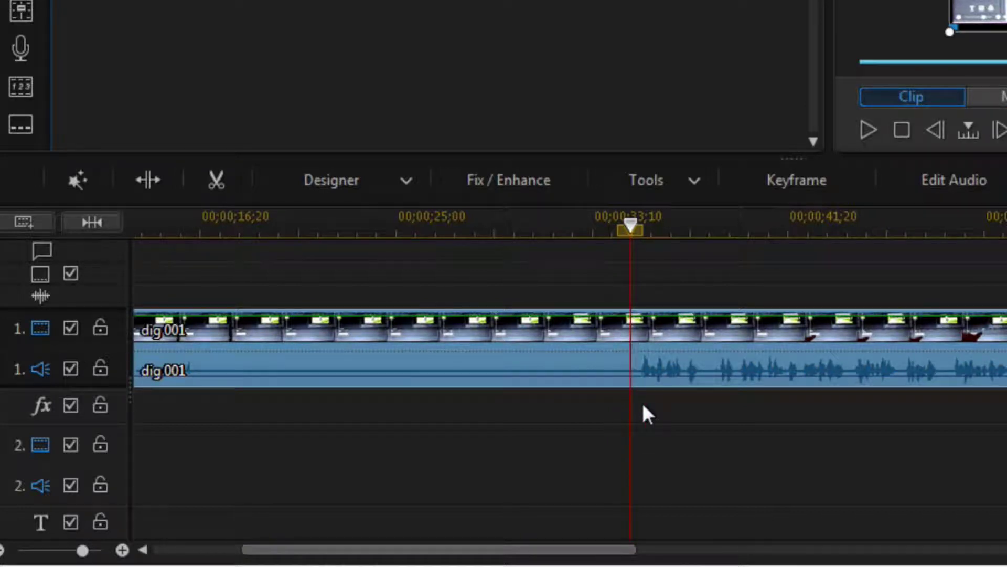
pyautogui.click(142, 173)
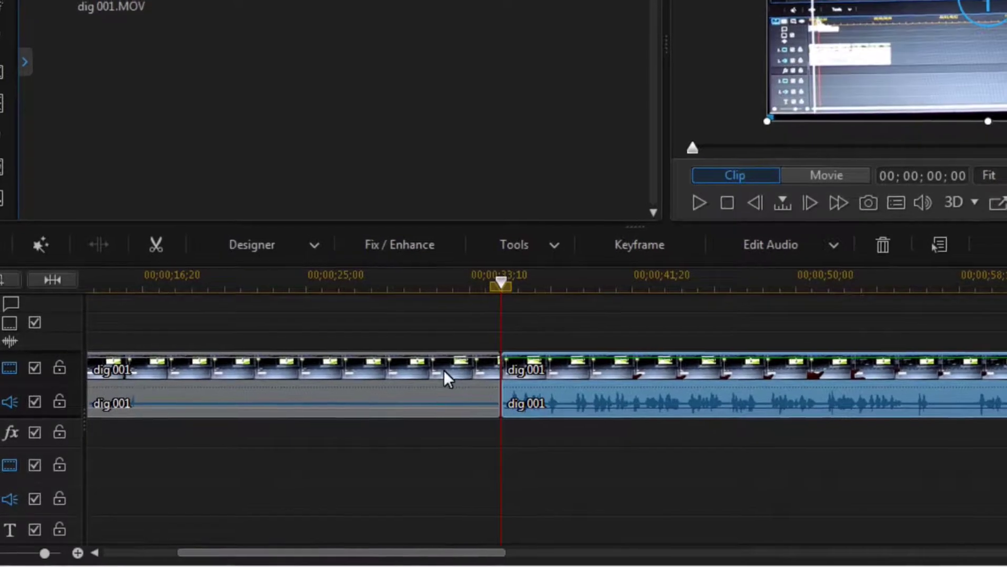
# - Remove the silent segment before the split and close the gap so the remaining clip starts at zero
pyautogui.click(445, 369)
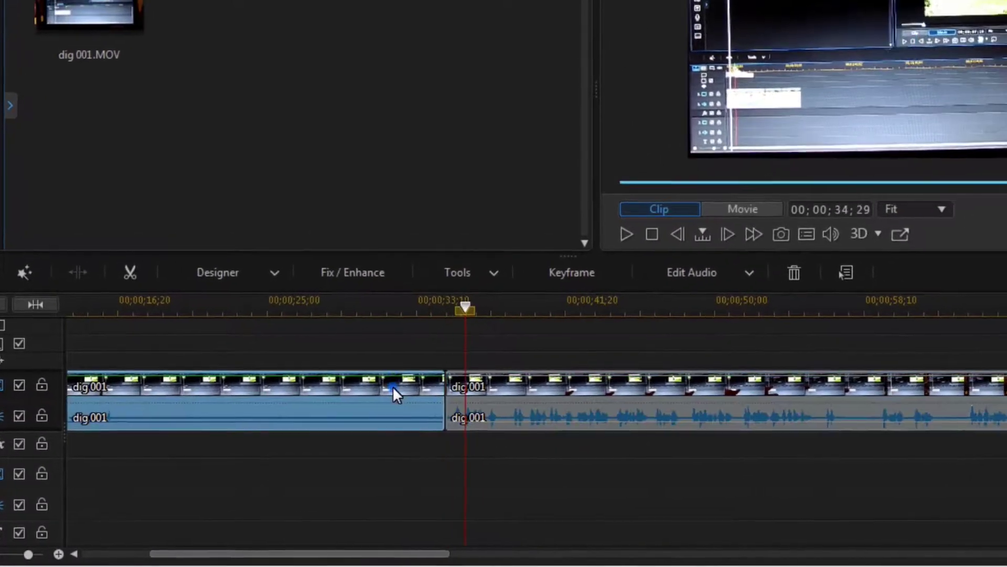
pyautogui.rightClick(393, 387)
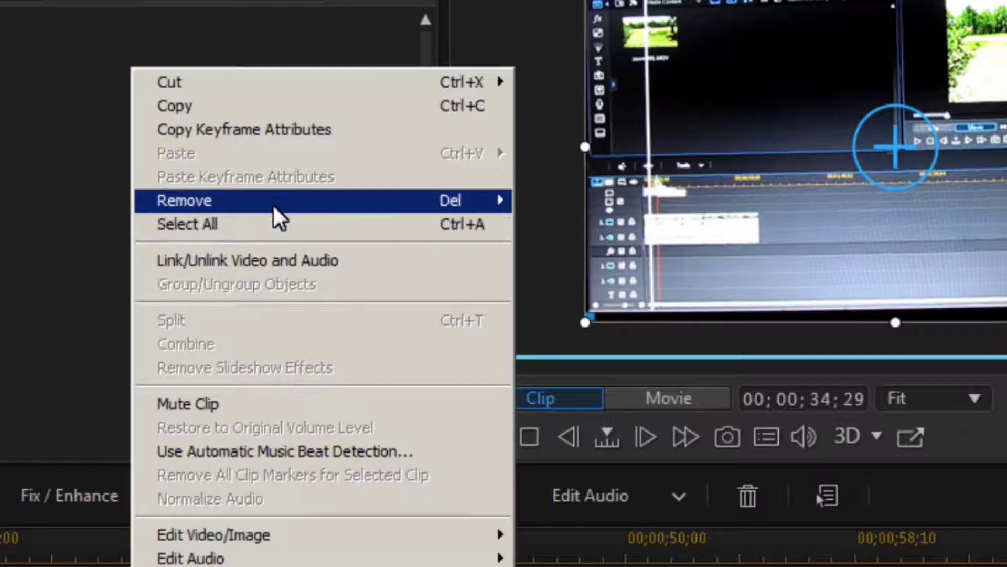
pyautogui.moveTo(273, 207)
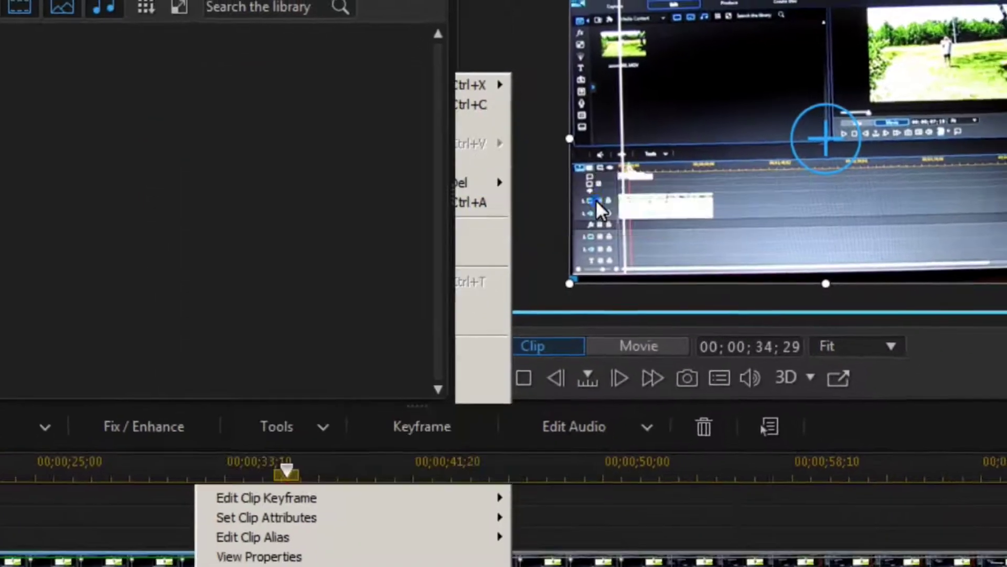
pyautogui.click(616, 224)
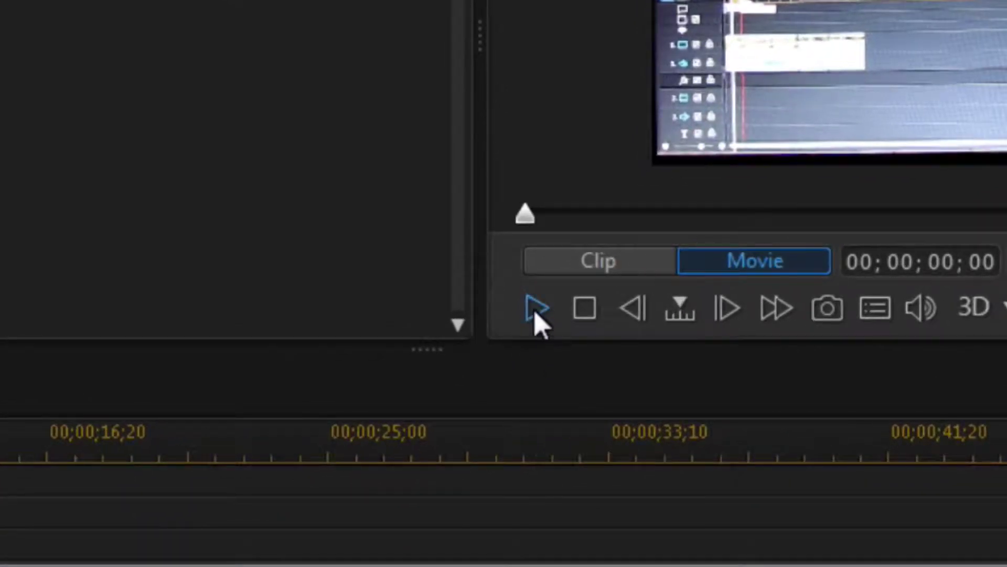
# - Play the trimmed movie from its start and again from about 00;00;21;07 to check the pause in the speech
pyautogui.click(535, 311)
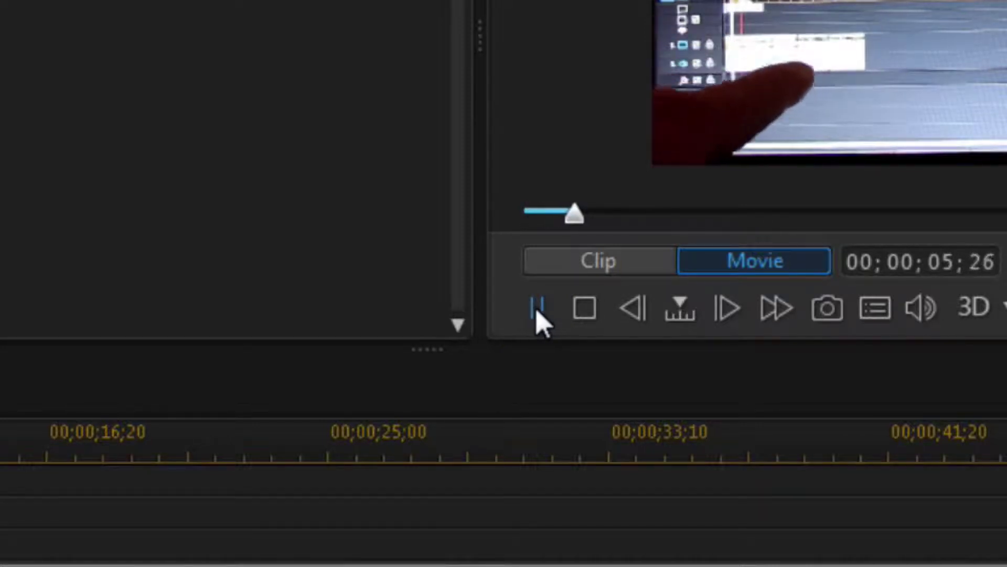
pyautogui.click(537, 312)
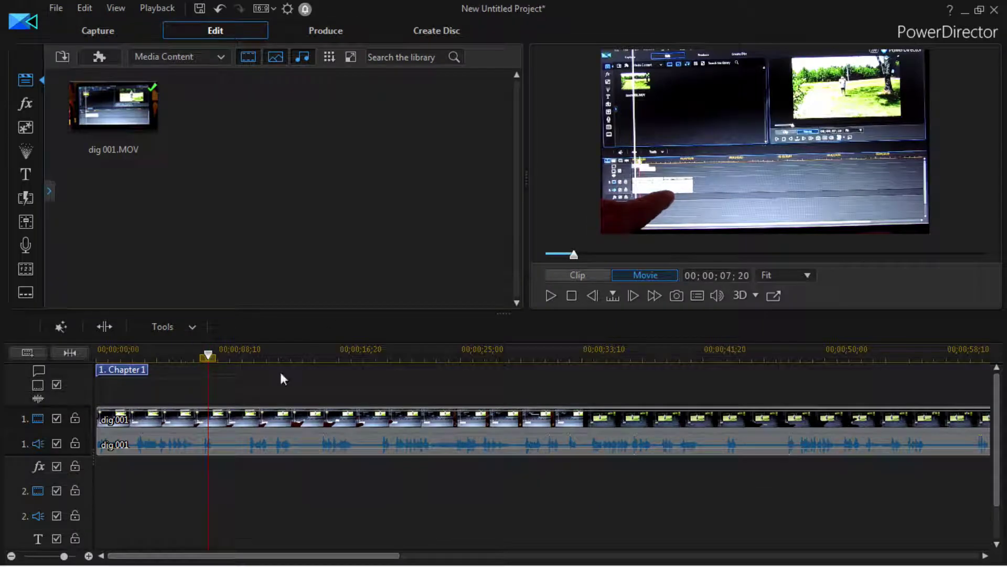
pyautogui.moveTo(298, 354); pyautogui.dragTo(444, 353)
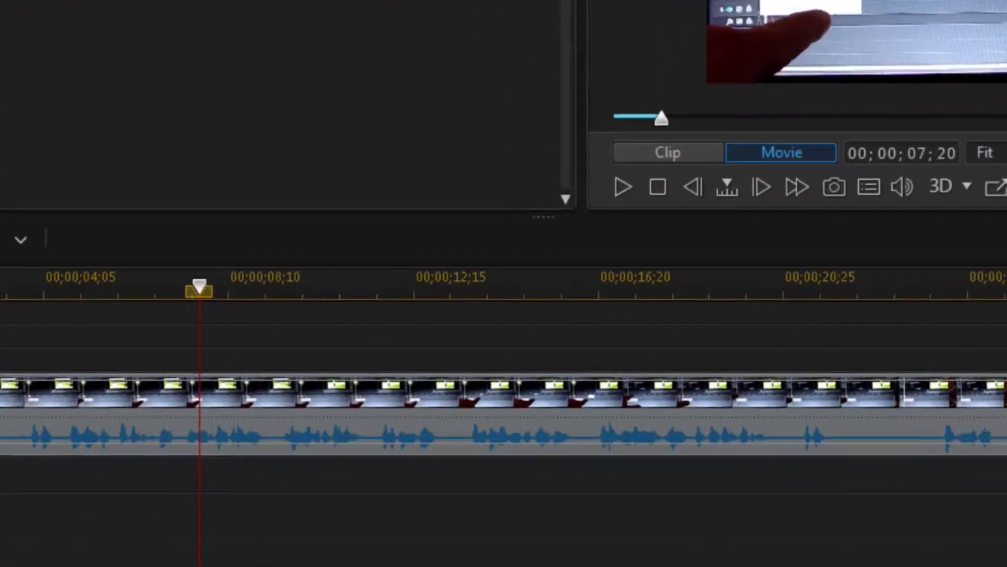
pyautogui.moveTo(776, 286)
pyautogui.mouseDown()
pyautogui.moveTo(415, 285)
pyautogui.moveTo(313, 272)
pyautogui.mouseUp()
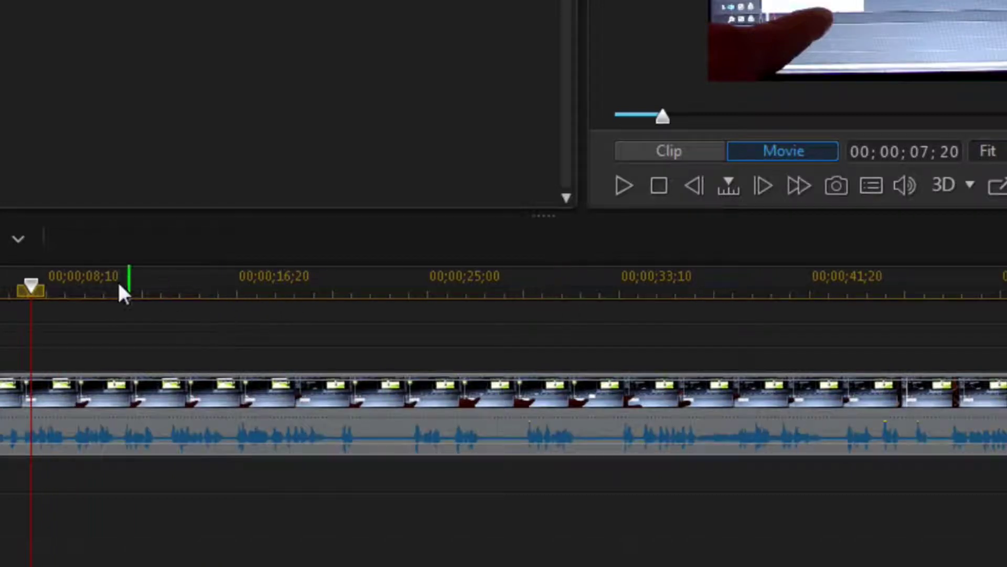
pyautogui.moveTo(34, 283); pyautogui.dragTo(347, 303)
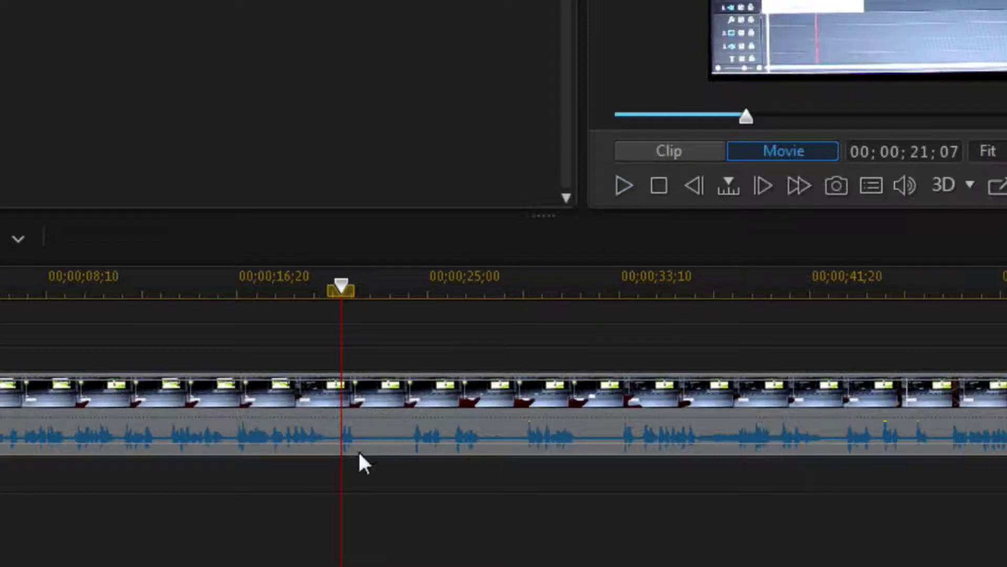
pyautogui.click(626, 188)
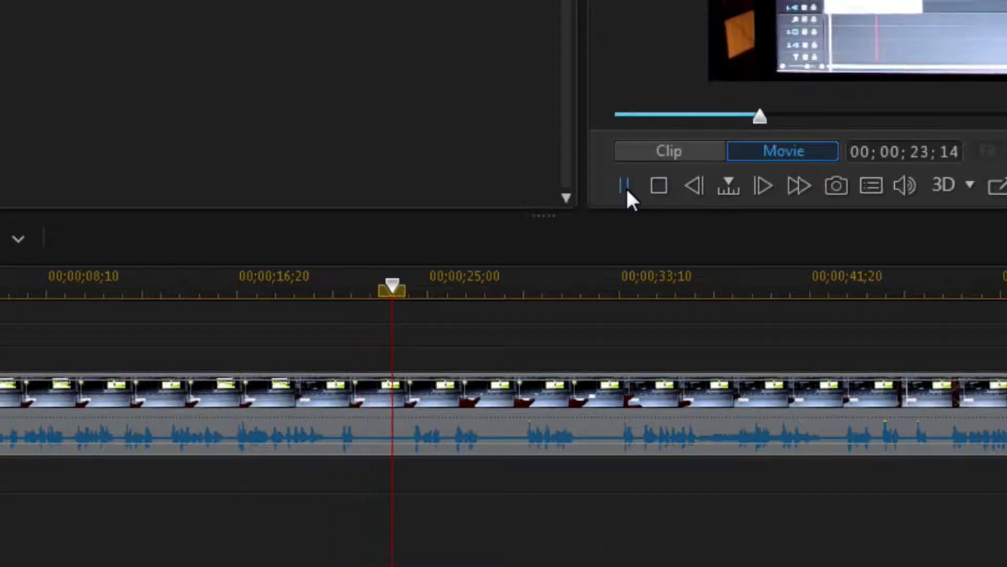
pyautogui.click(626, 187)
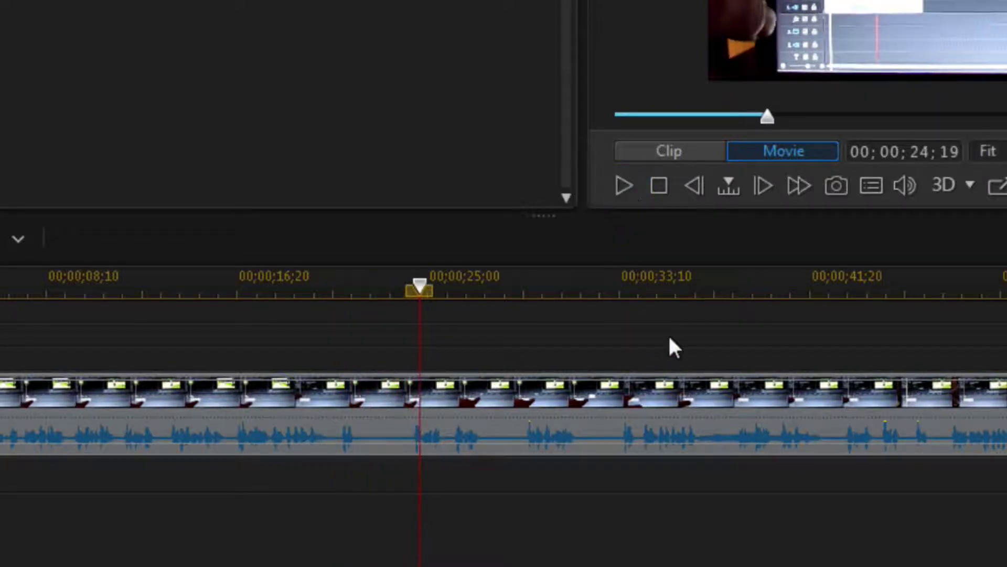
# - Split the clip at both ends of the silent pause in its waveform, at about 24 and 22 seconds
pyautogui.moveTo(466, 283); pyautogui.dragTo(636, 285)
pyautogui.moveTo(486, 292); pyautogui.dragTo(691, 299)
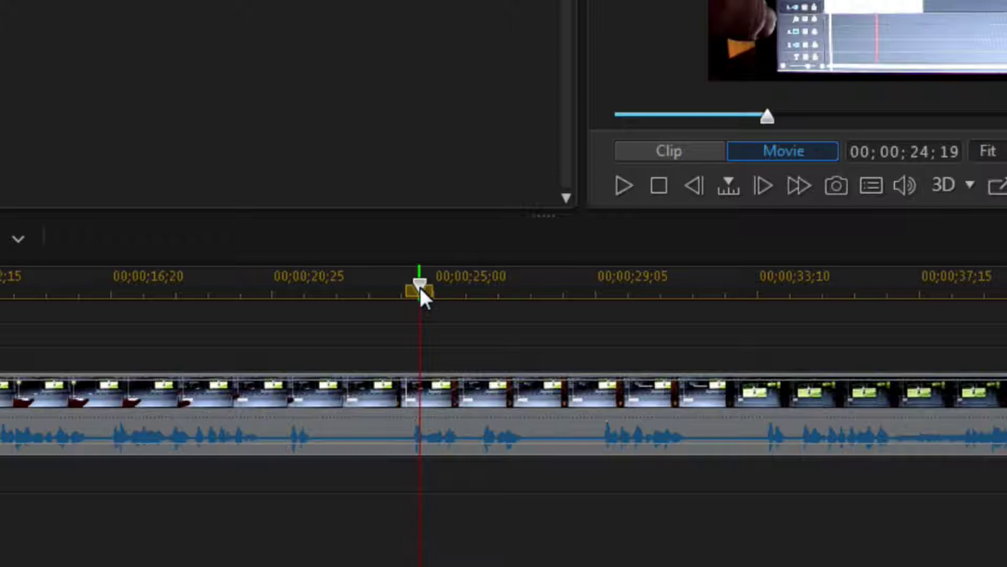
pyautogui.moveTo(419, 288); pyautogui.dragTo(408, 288)
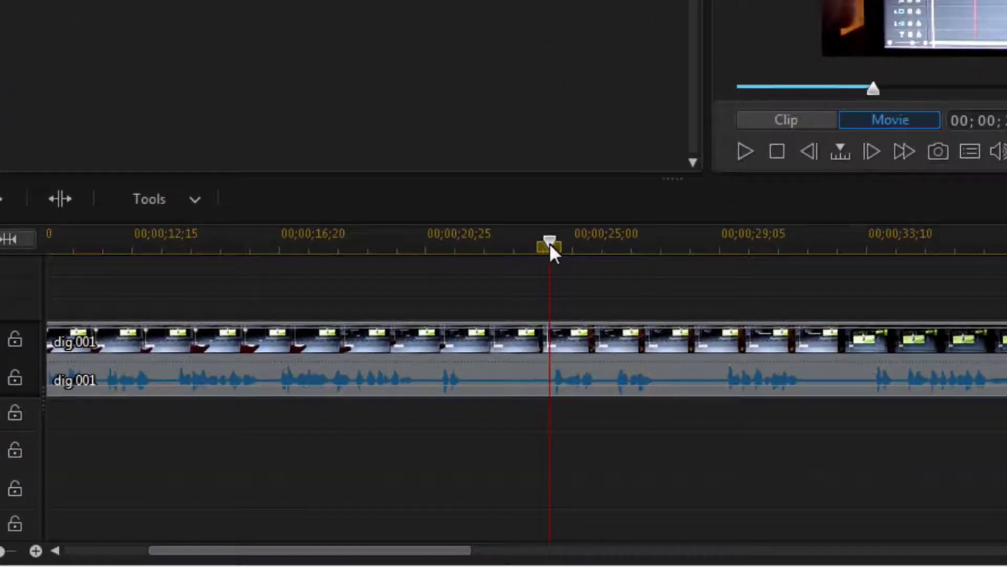
pyautogui.moveTo(549, 242); pyautogui.dragTo(550, 243)
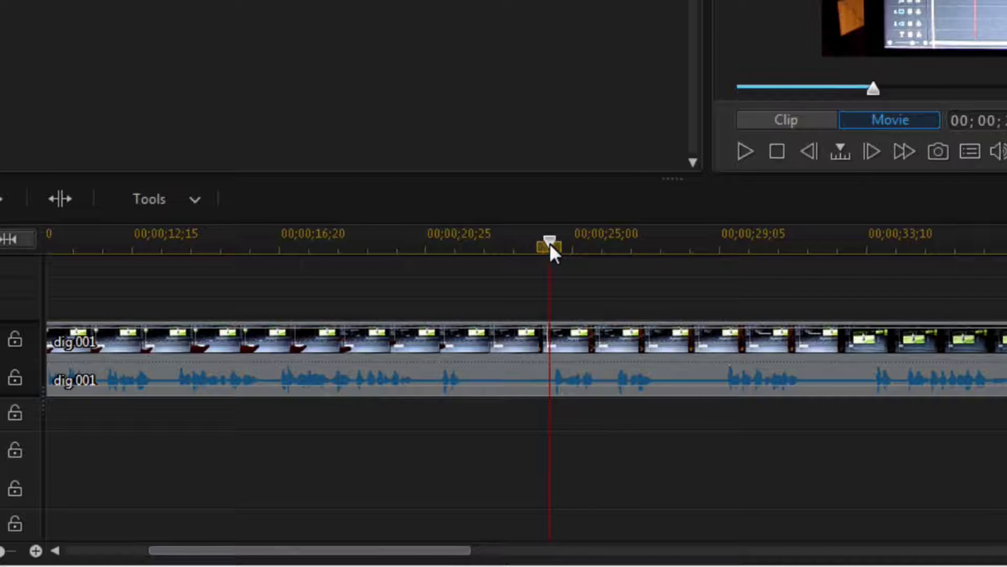
pyautogui.click(53, 200)
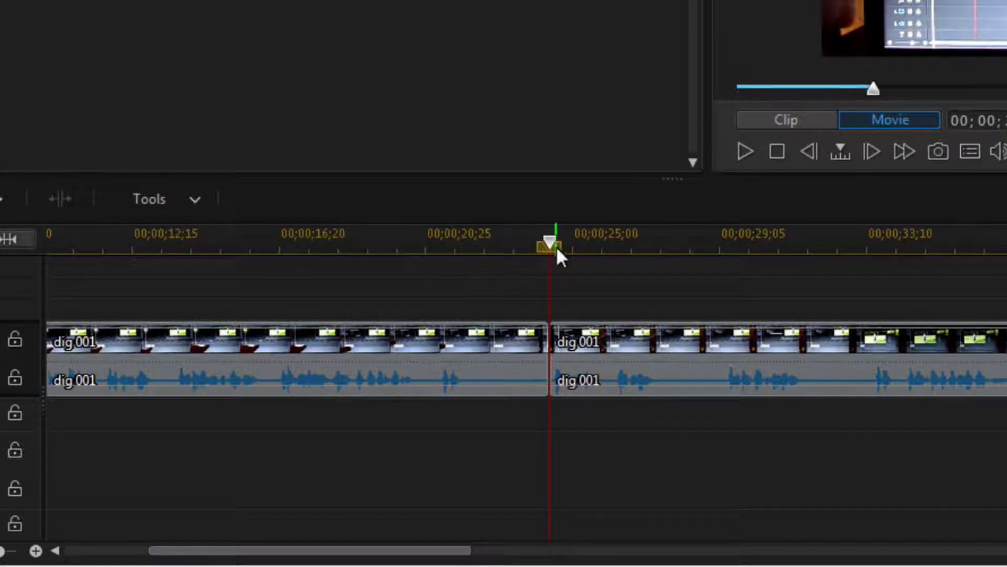
pyautogui.moveTo(550, 244); pyautogui.dragTo(462, 253)
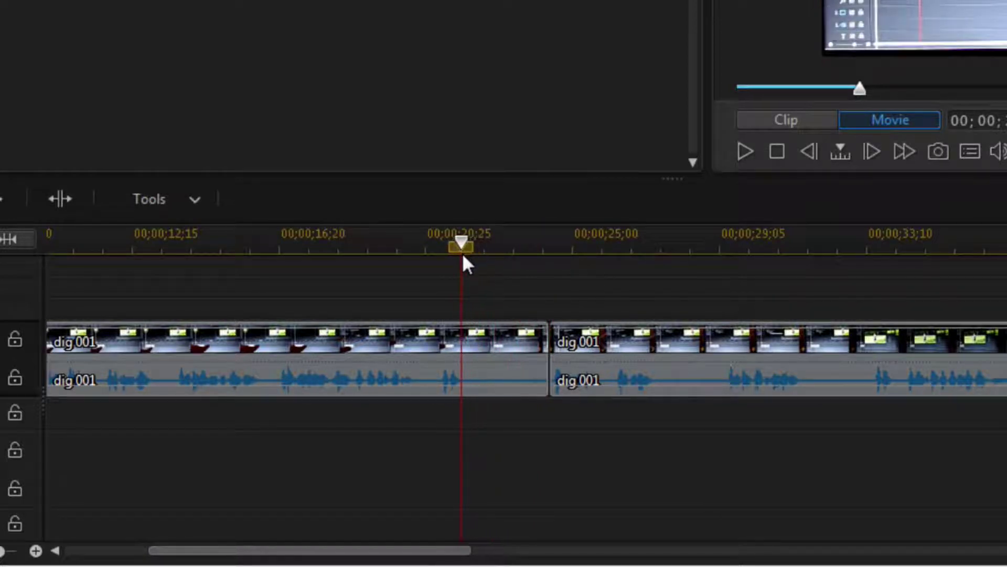
pyautogui.click(65, 198)
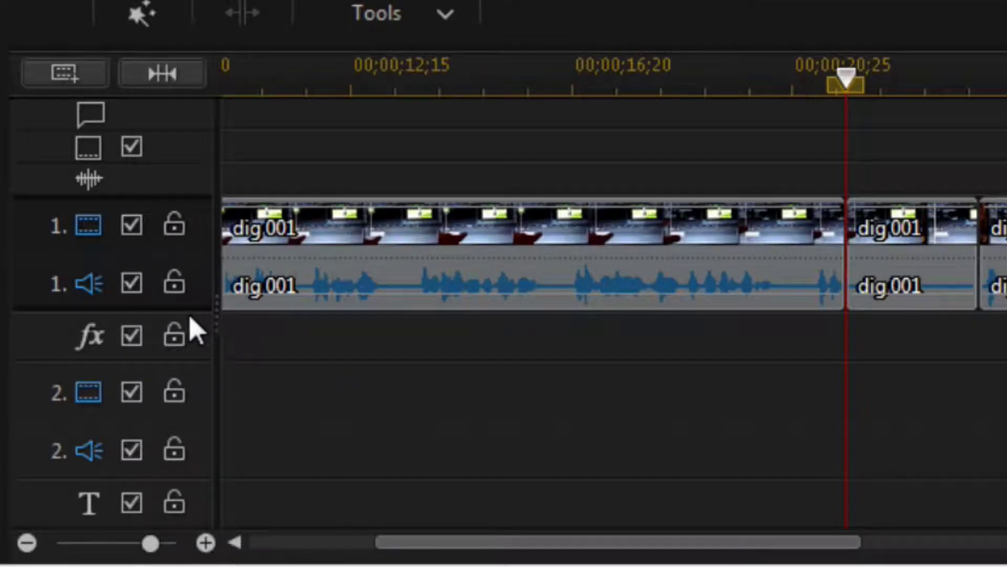
# - Increase the heights of audio track 1 and video track 1 so the waveform and thumbnails are shown larger
pyautogui.moveTo(190, 316); pyautogui.dragTo(191, 318)
pyautogui.click(191, 318)
pyautogui.moveTo(190, 315); pyautogui.dragTo(203, 416)
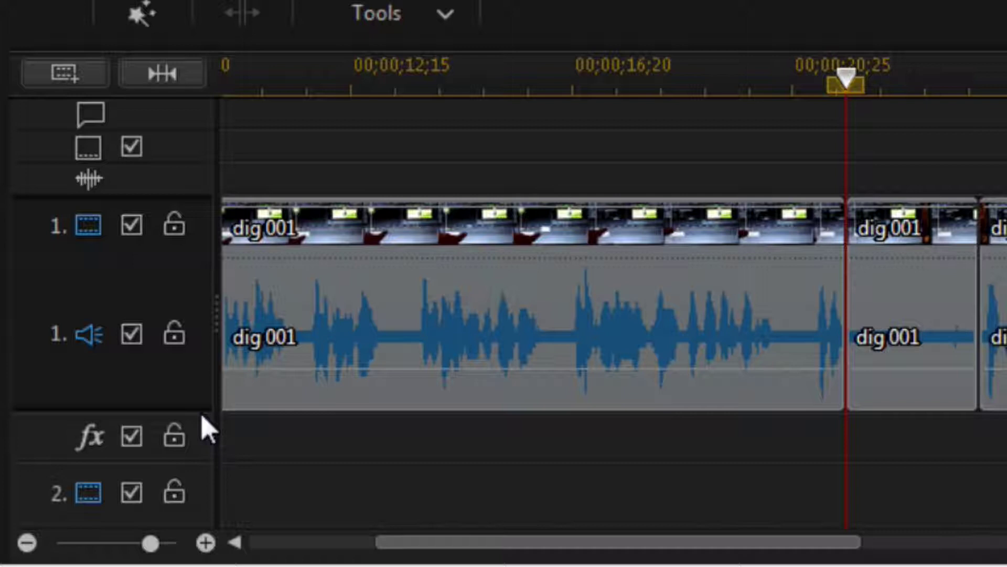
pyautogui.moveTo(194, 265); pyautogui.dragTo(193, 364)
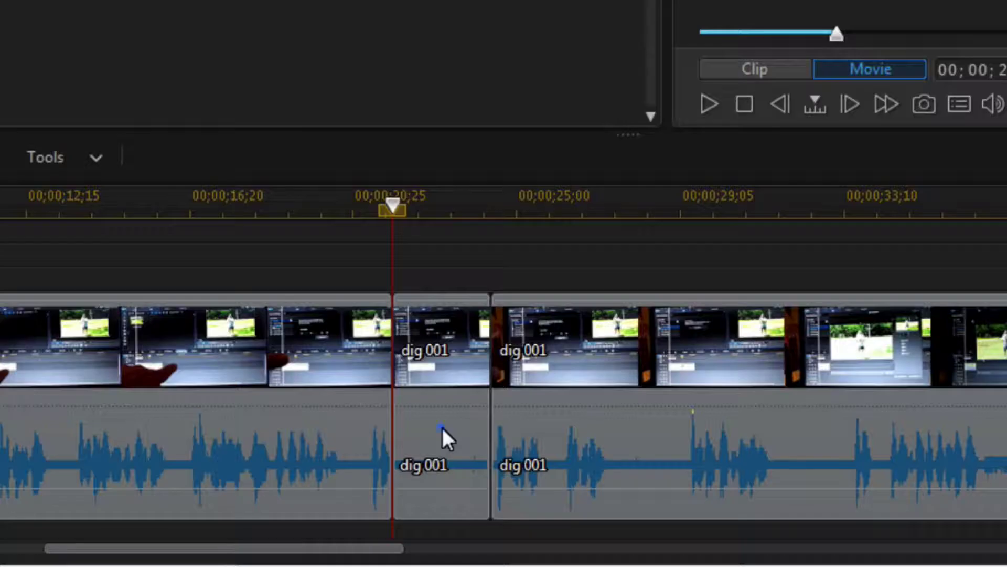
# - Remove the short silent segment between the two splits and fill the gap so the following clip moves up
pyautogui.click(442, 426)
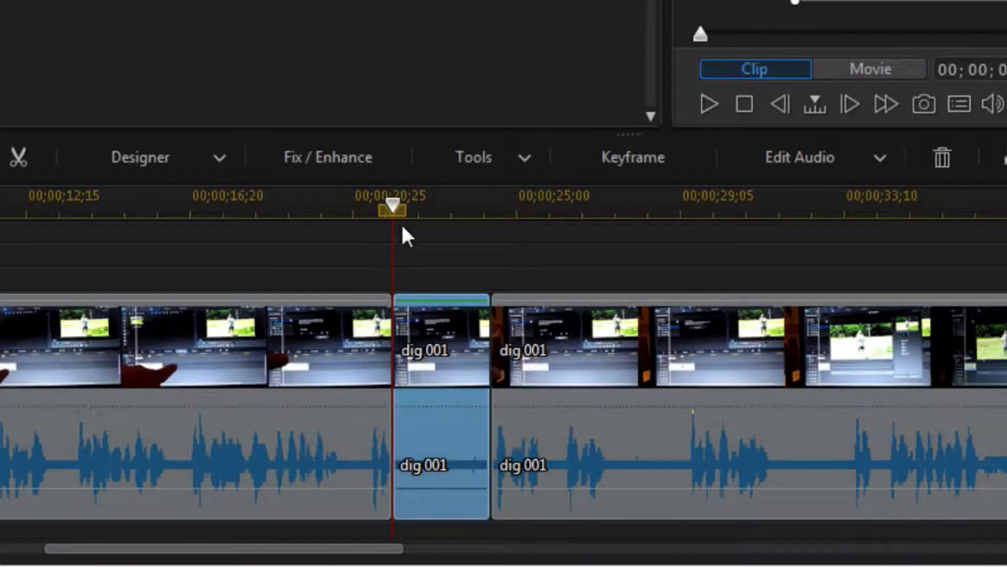
pyautogui.click(389, 206)
pyautogui.click(323, 207)
pyautogui.click(376, 321)
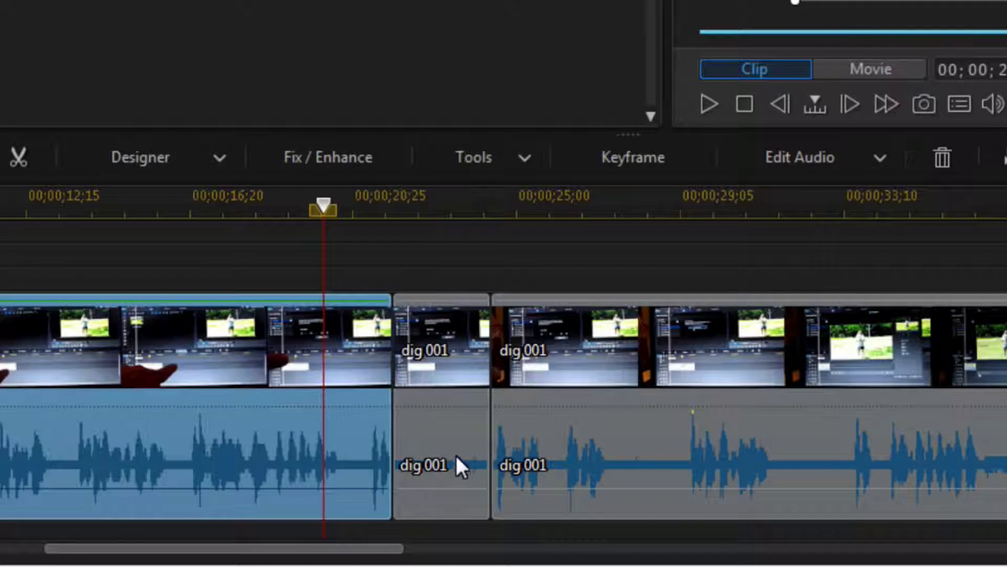
pyautogui.click(437, 359)
pyautogui.rightClick(437, 358)
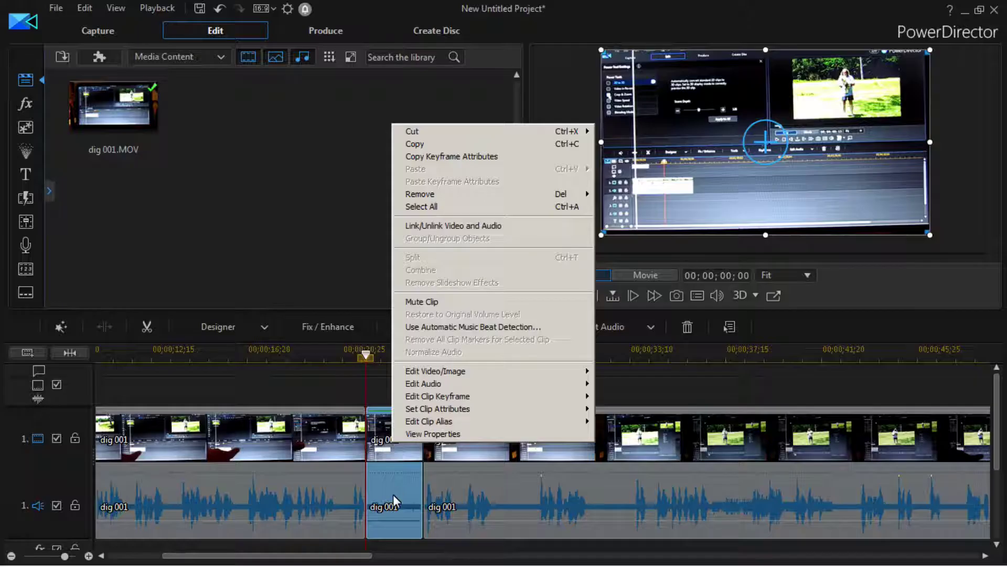
pyautogui.click(441, 451)
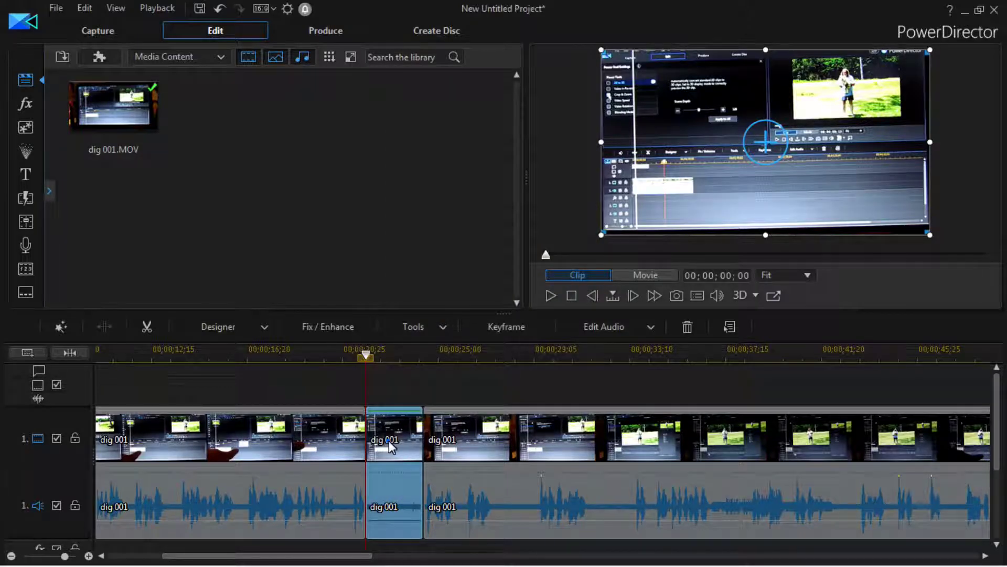
pyautogui.rightClick(390, 445)
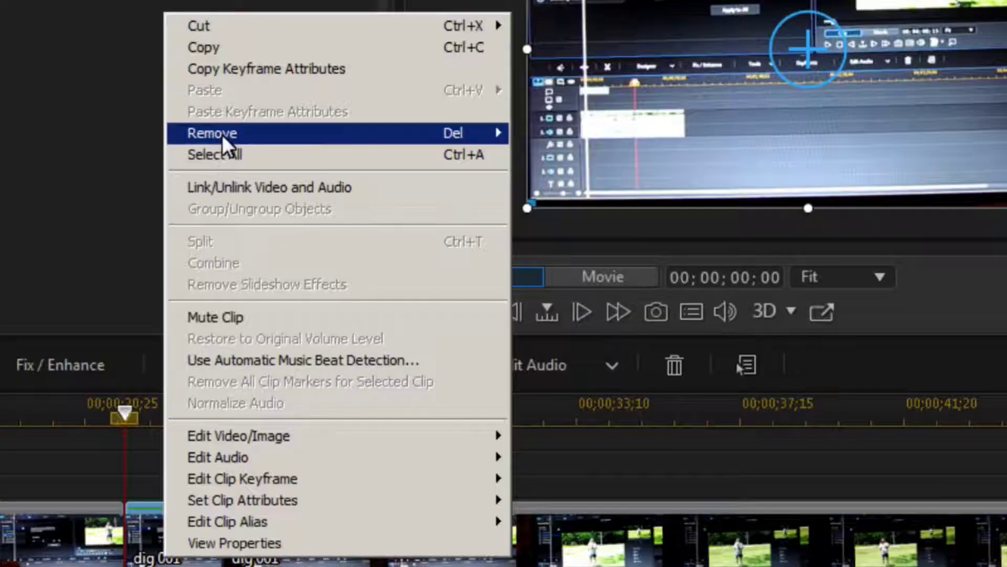
pyautogui.moveTo(222, 135)
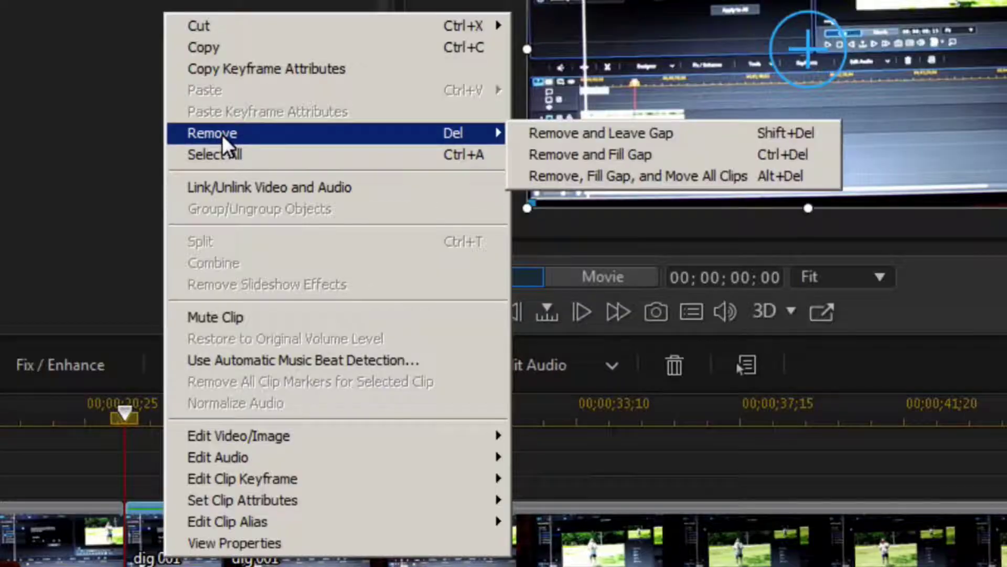
pyautogui.click(565, 158)
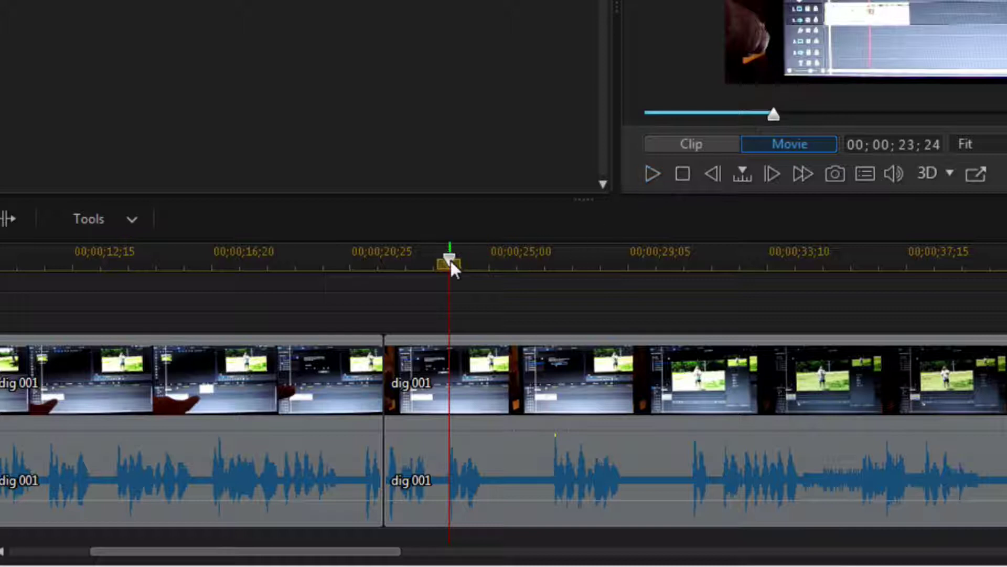
# - Place the Default text-only title on video track 2 at about 12 seconds, enlarging the timeline area to reach that track
pyautogui.moveTo(450, 263); pyautogui.dragTo(418, 256)
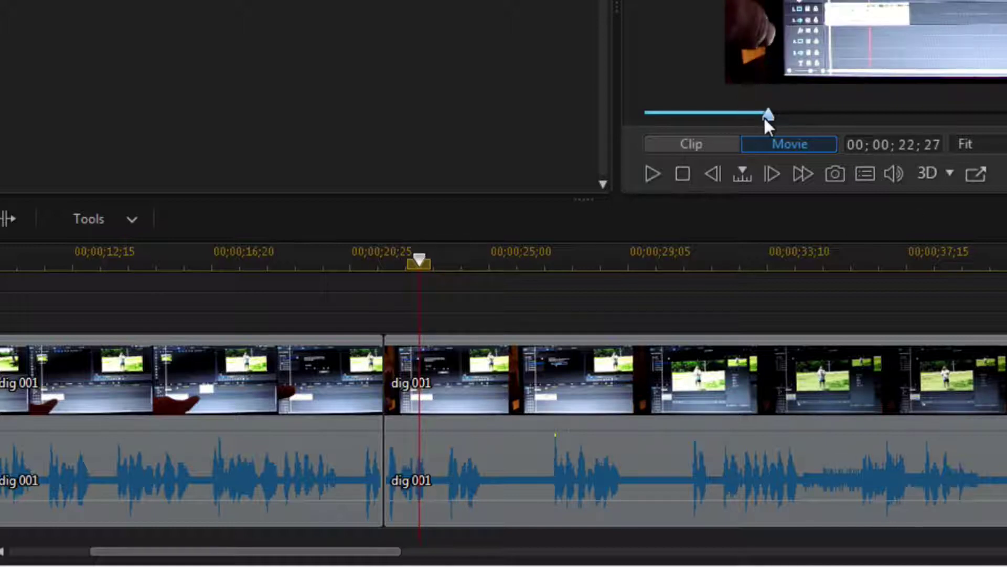
pyautogui.moveTo(764, 116); pyautogui.dragTo(709, 115)
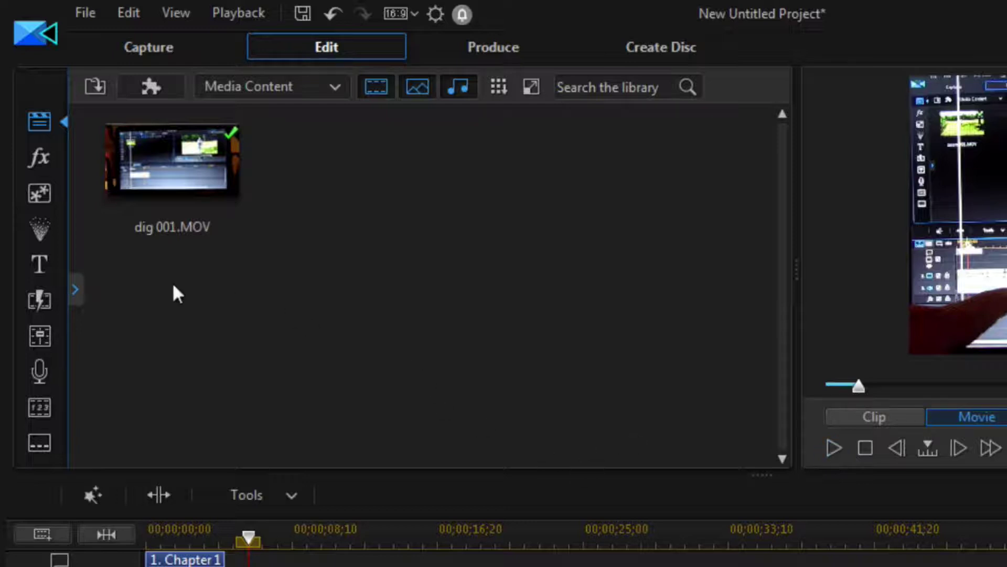
pyautogui.click(31, 263)
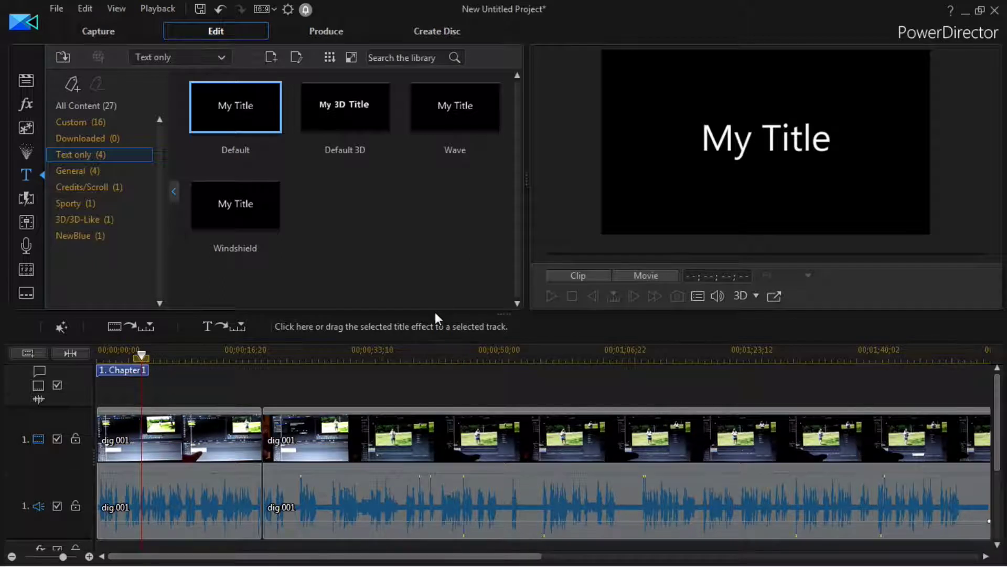
pyautogui.moveTo(436, 315); pyautogui.dragTo(437, 247)
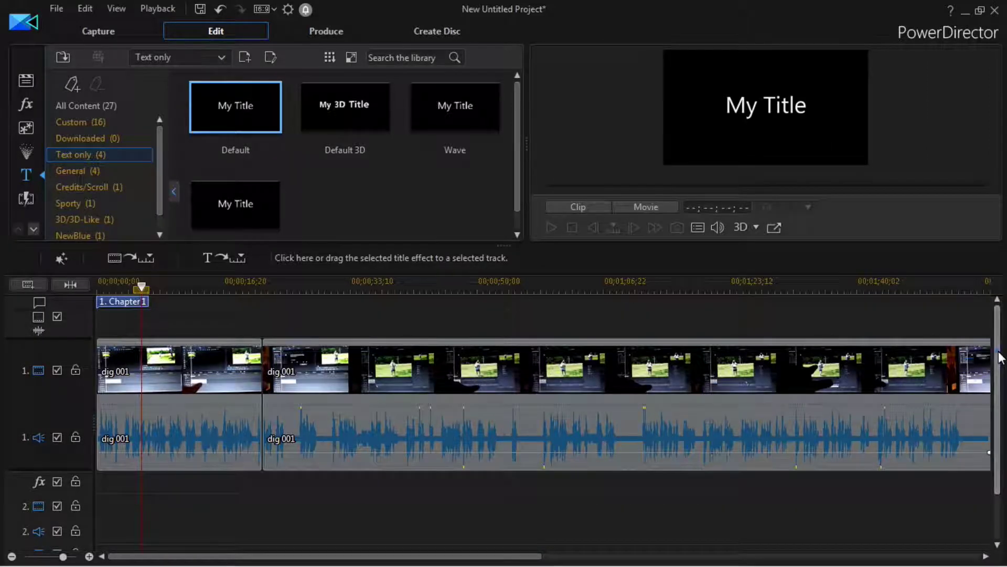
pyautogui.scroll(-1, 998, 370)
pyautogui.scroll(-1, 998, 370)
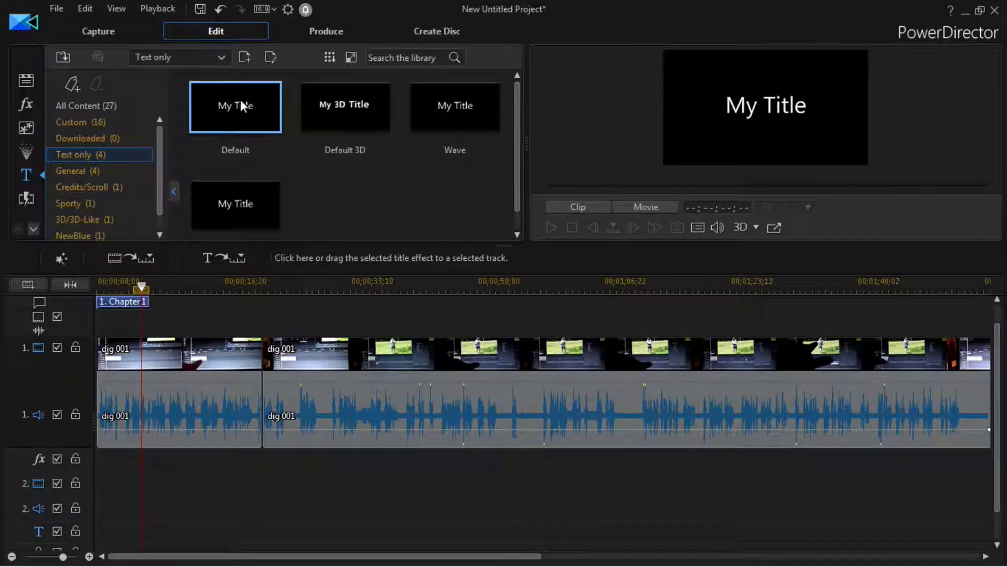
pyautogui.moveTo(239, 98); pyautogui.dragTo(187, 484)
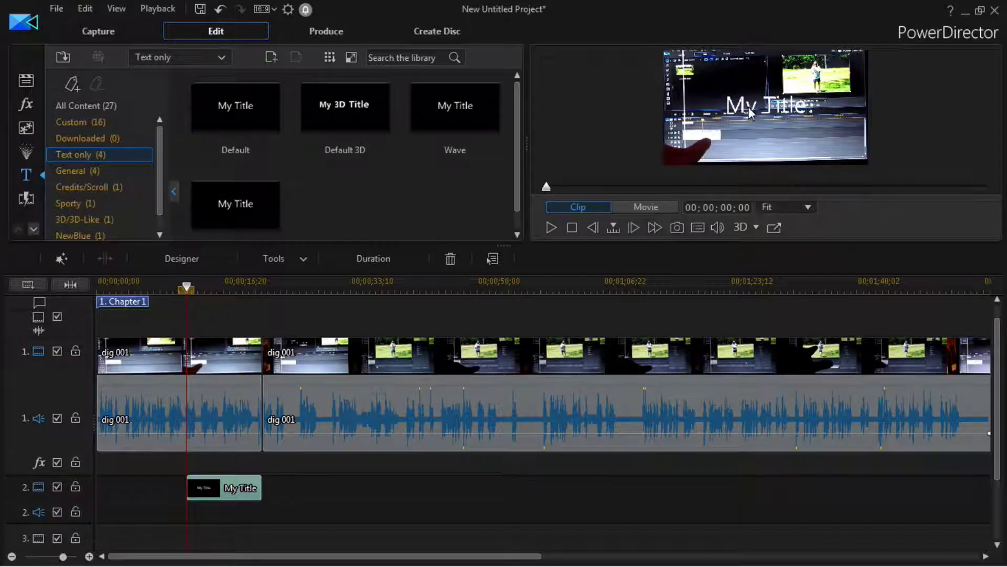
# - Open the title clip in the Title Designer and apply the yellow italic character preset with the black outline
pyautogui.doubleClick(232, 494)
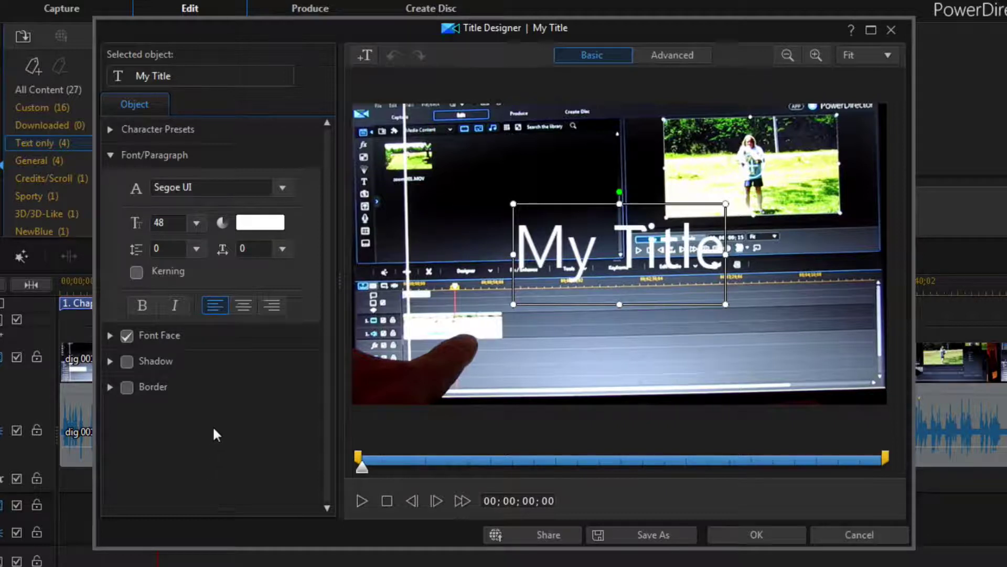
pyautogui.click(111, 130)
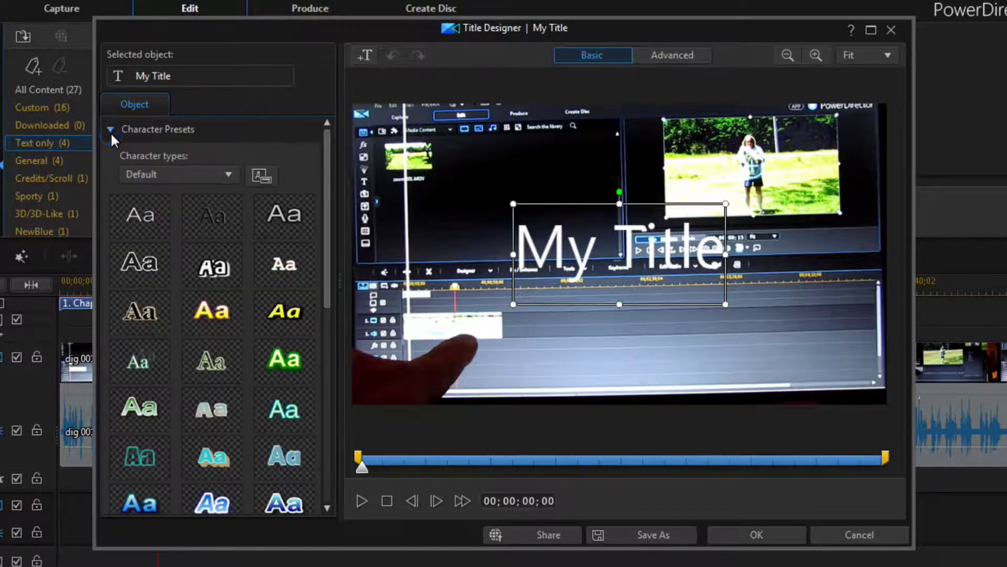
pyautogui.click(280, 312)
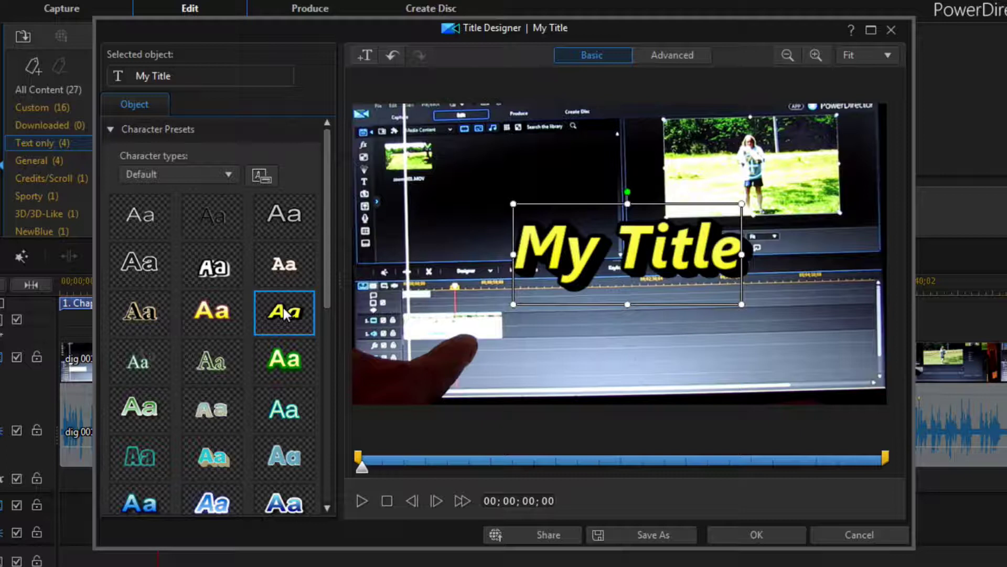
pyautogui.click(291, 363)
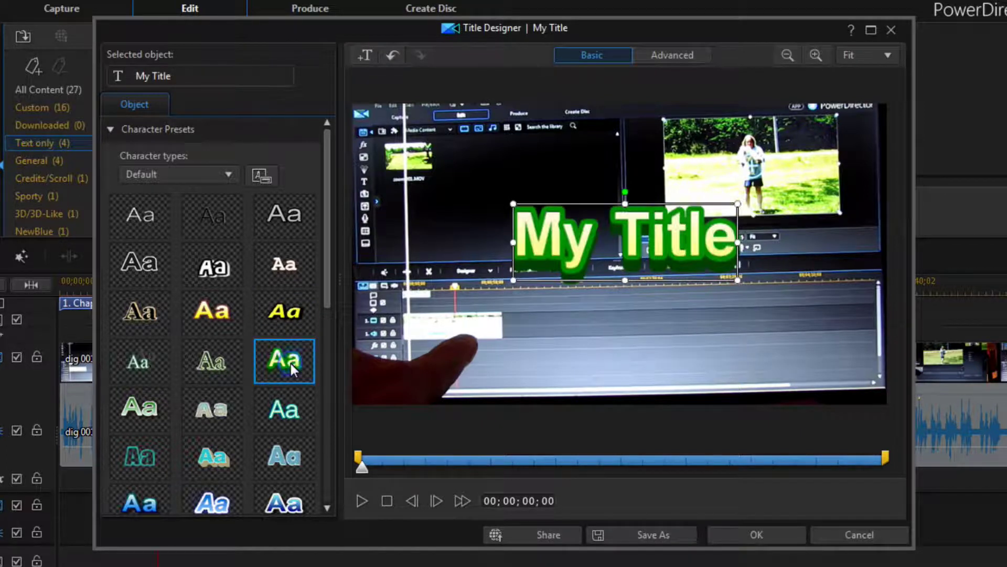
pyautogui.click(285, 317)
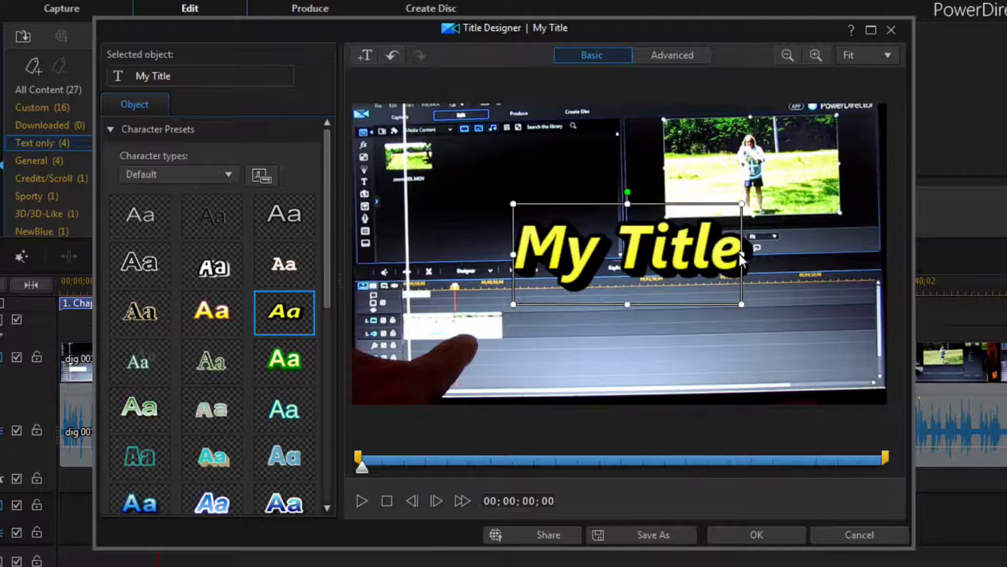
# - Replace the title's placeholder text with "put"
pyautogui.moveTo(736, 253); pyautogui.dragTo(735, 252)
pyautogui.press('BackSpace')
pyautogui.press('BackSpace')
pyautogui.press('BackSpace')
pyautogui.press('BackSpace')
pyautogui.press('BackSpace')
pyautogui.press('BackSpace')
pyautogui.press('BackSpace')
pyautogui.press('BackSpace')
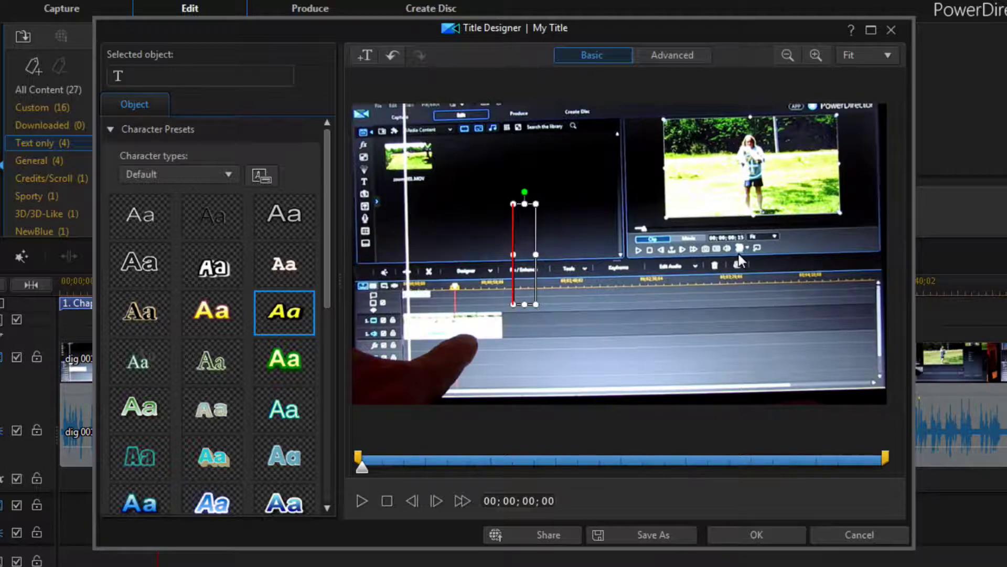
pyautogui.write('put')
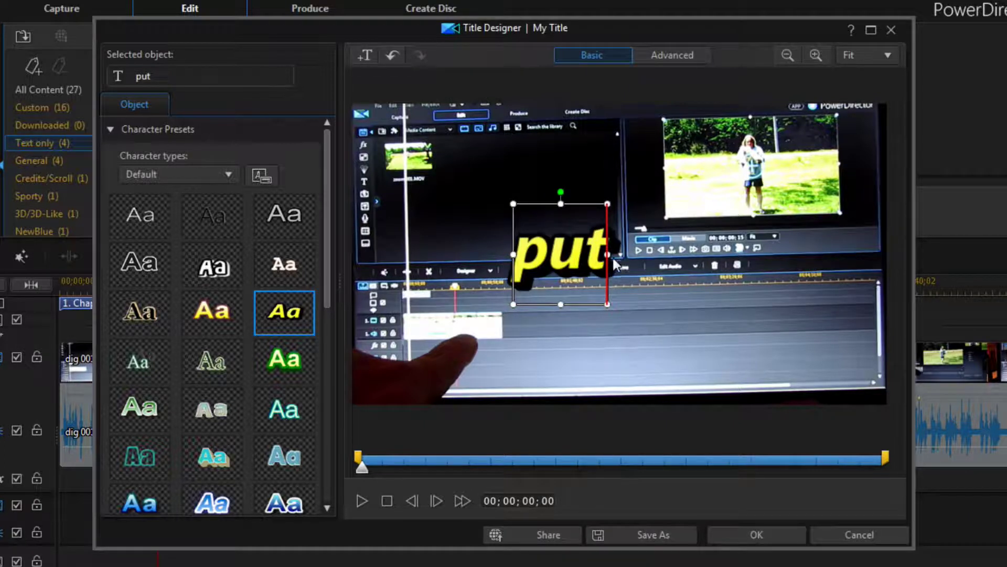
# - Enlarge the "put" title text in the Title Designer preview and shift it slightly down over the video
pyautogui.moveTo(606, 256); pyautogui.dragTo(682, 260)
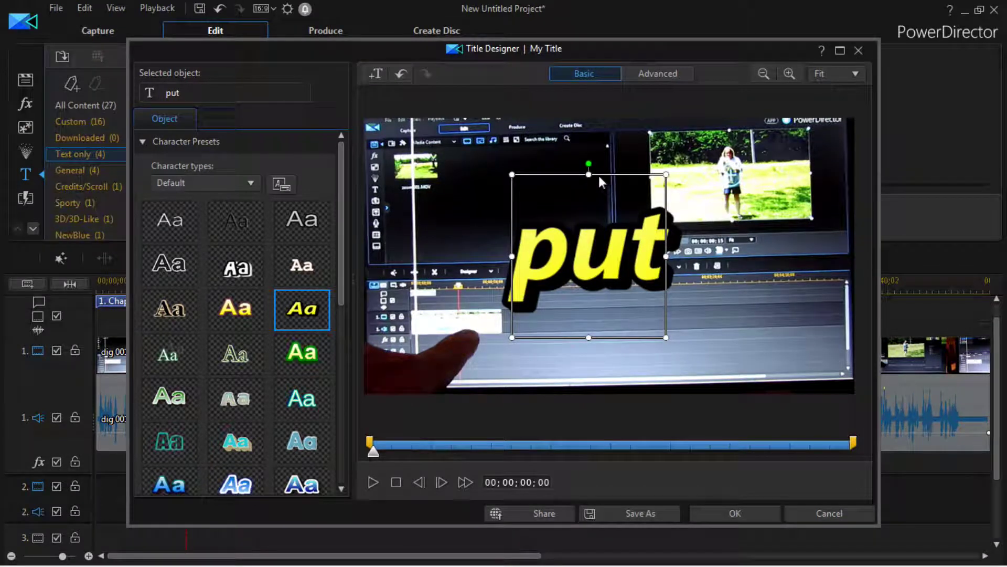
pyautogui.click(599, 174)
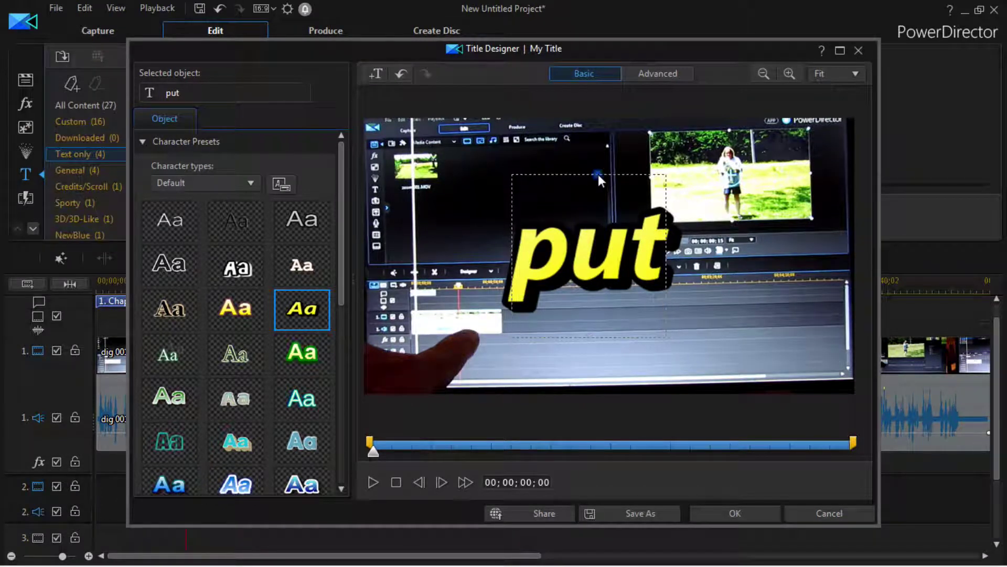
pyautogui.moveTo(572, 220); pyautogui.dragTo(604, 174)
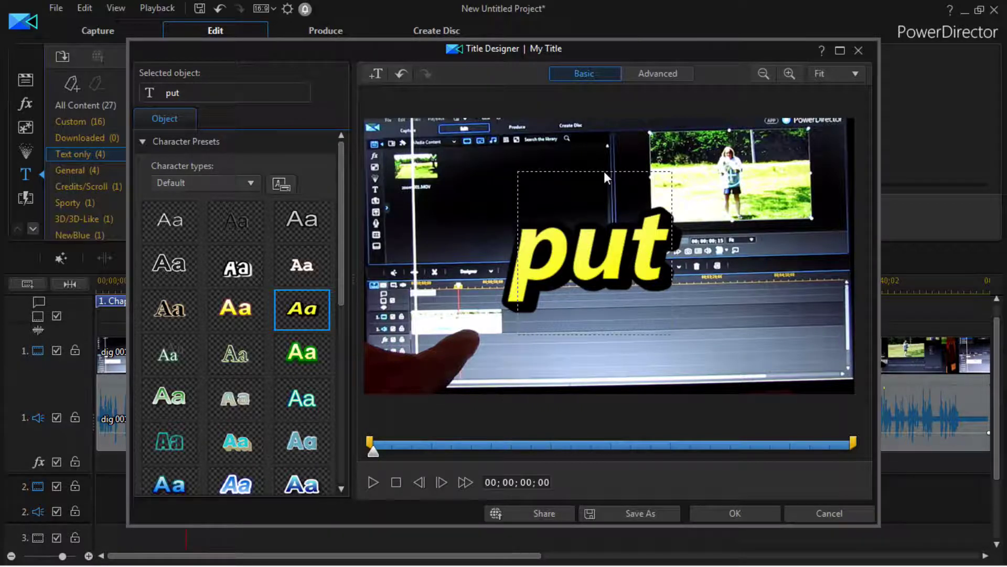
pyautogui.moveTo(605, 172); pyautogui.dragTo(609, 184)
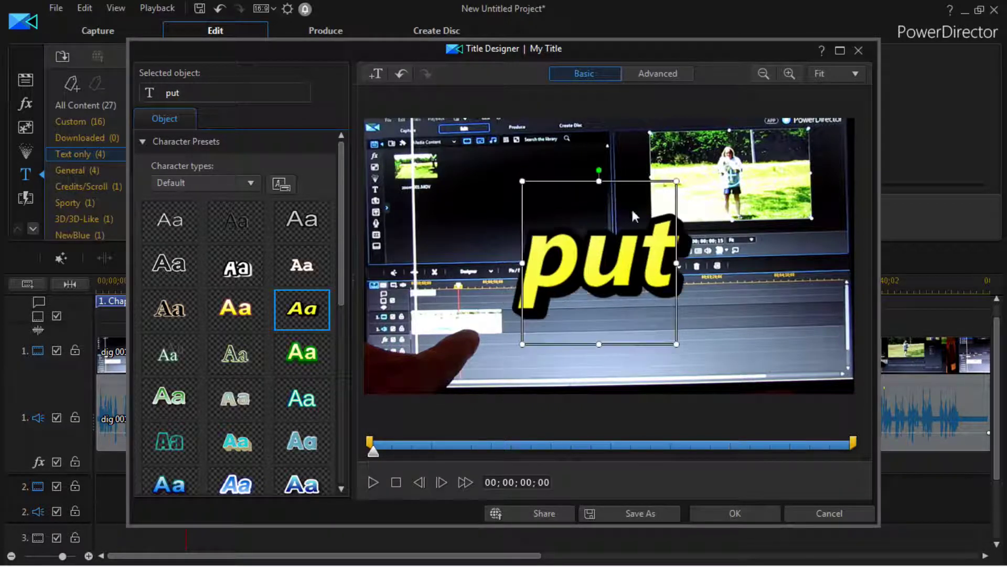
pyautogui.moveTo(522, 181); pyautogui.dragTo(459, 175)
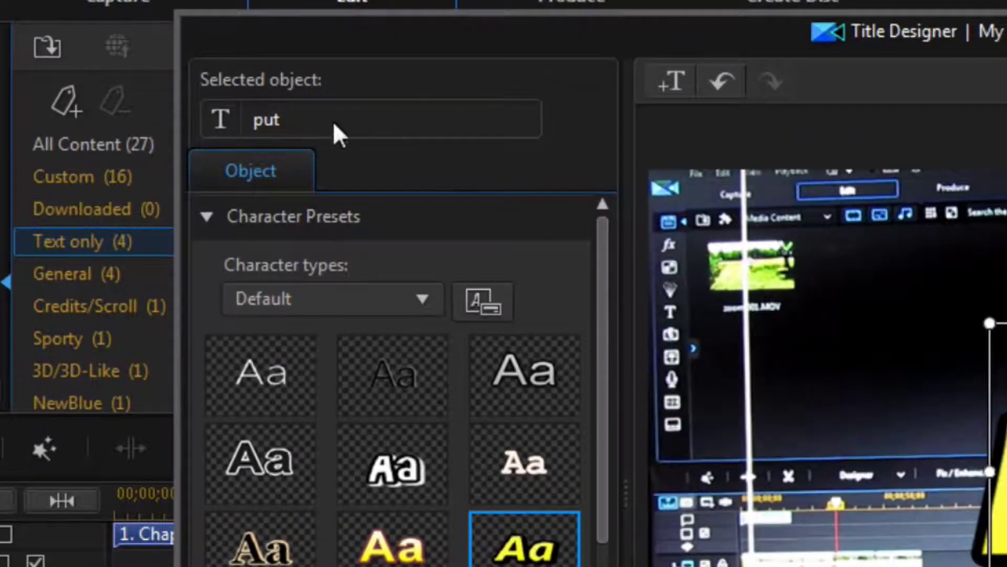
# - Extend the title text to "put gegeg" and accept the Title Designer changes
pyautogui.click(334, 124)
pyautogui.write('gegeg')
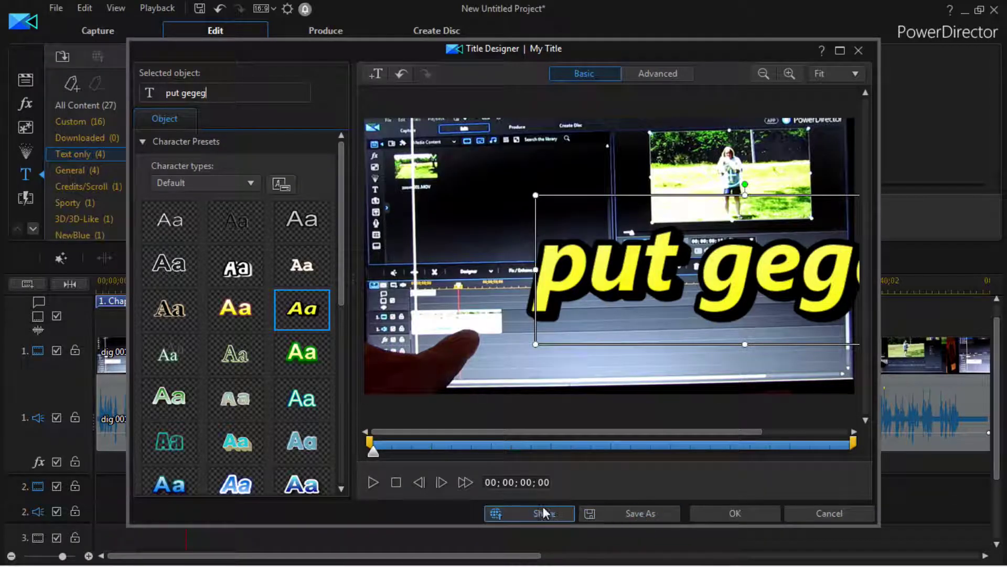
pyautogui.click(732, 515)
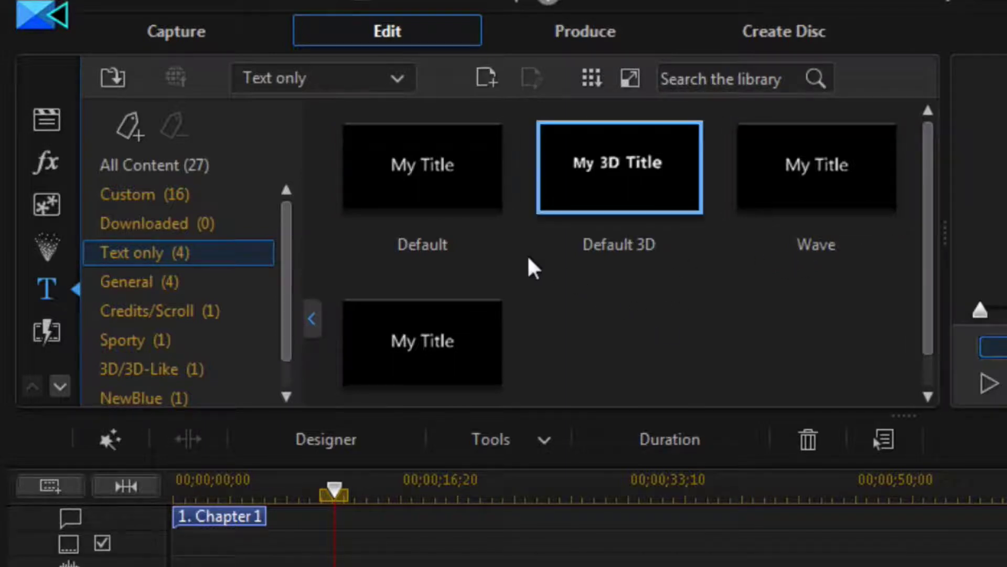
# - Add a subtitle at the playhead position, 00;00;11;25, with the text "gsbsbs"
pyautogui.click(45, 120)
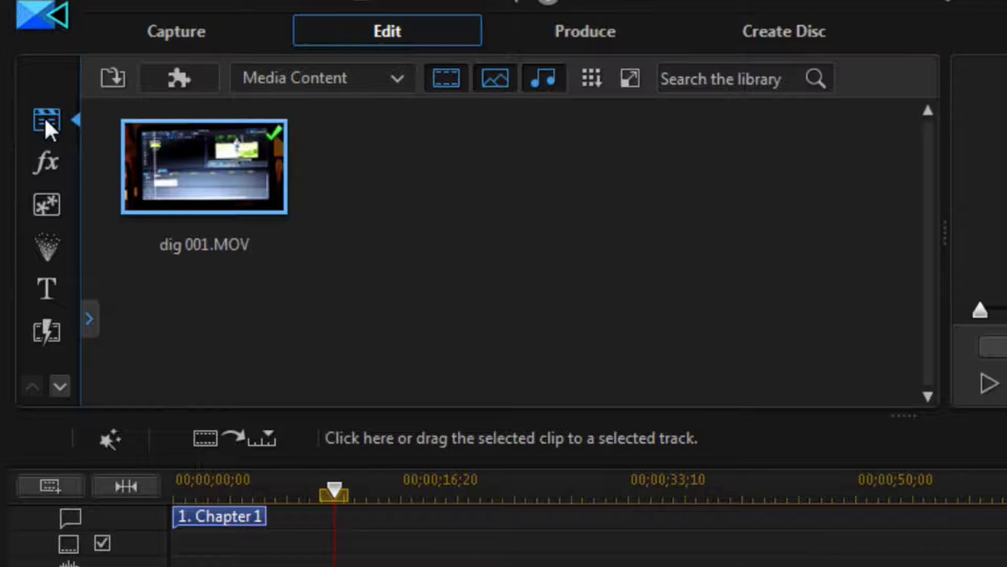
pyautogui.click(62, 385)
pyautogui.click(61, 386)
pyautogui.click(65, 386)
pyautogui.click(65, 386)
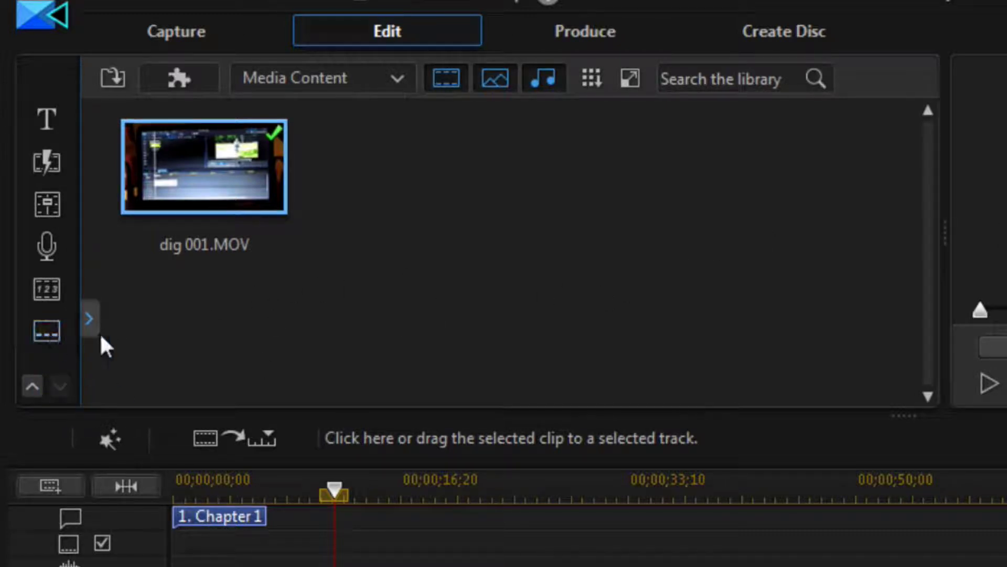
pyautogui.click(52, 335)
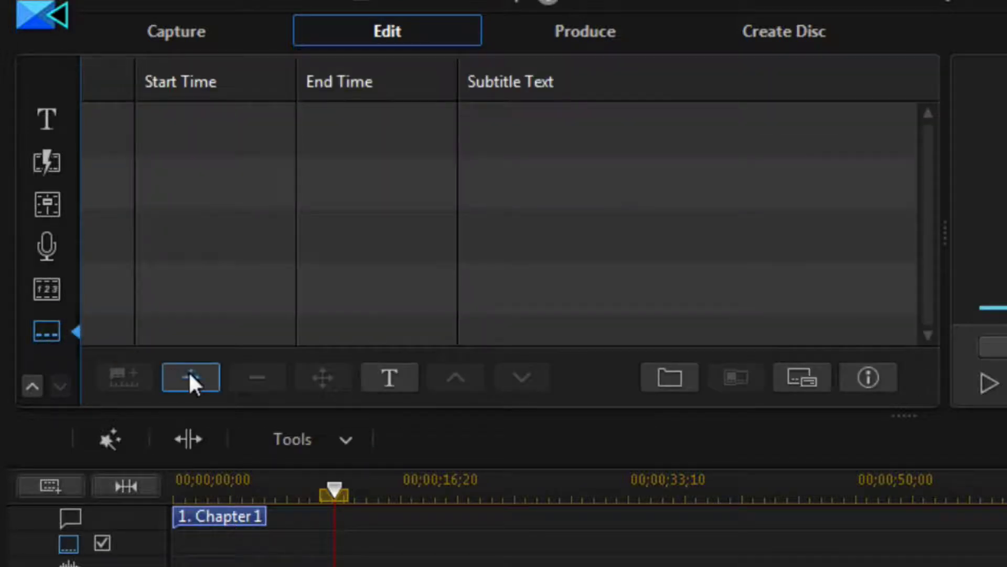
pyautogui.click(185, 376)
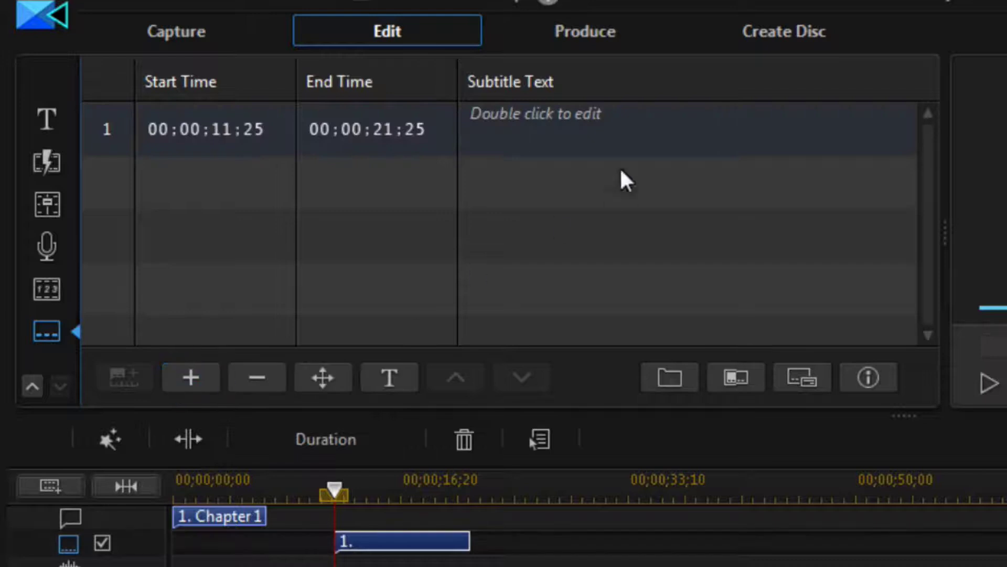
pyautogui.doubleClick(646, 118)
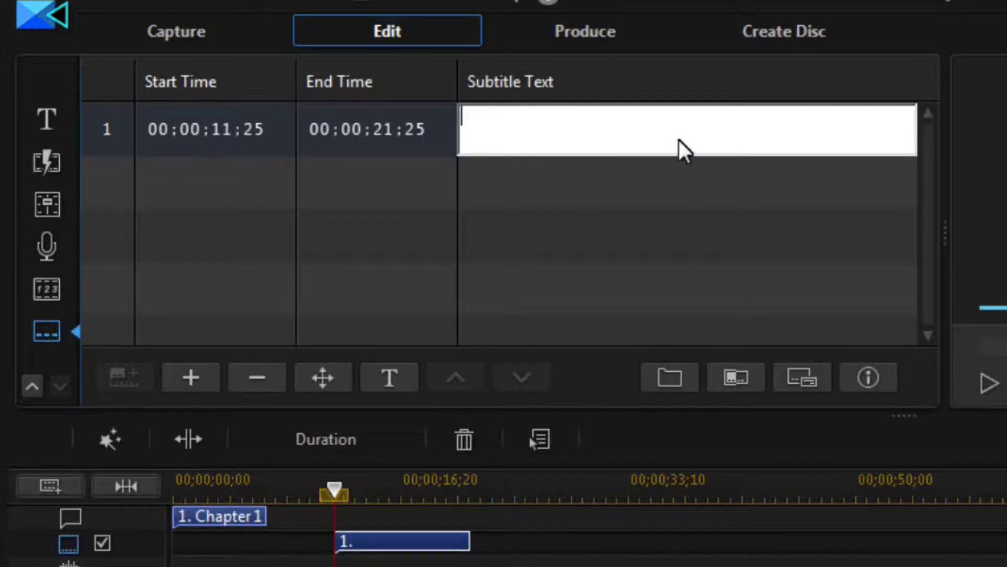
pyautogui.write('gsbsbs')
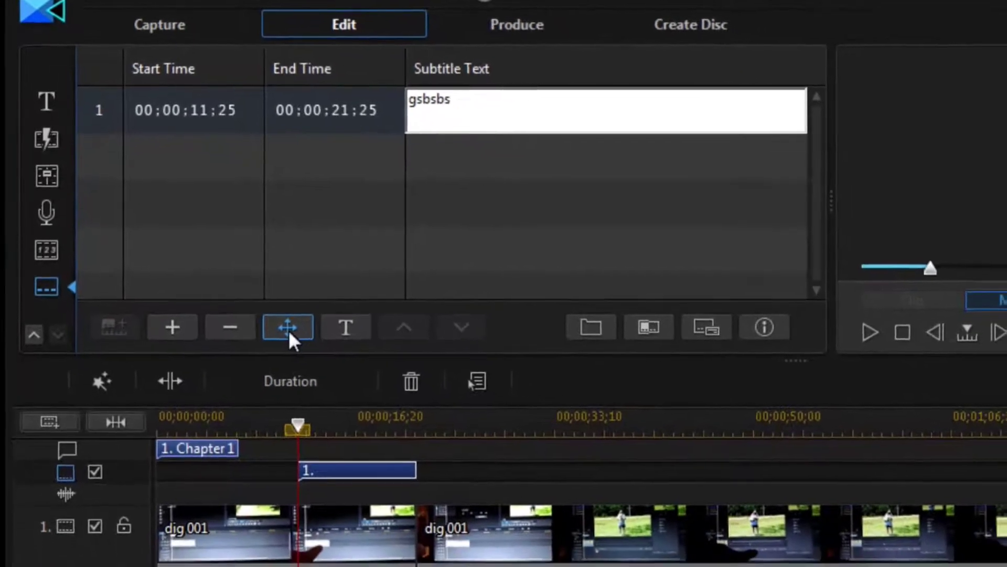
# - Position the "gsbsbs" subtitle at X -0.29 and Y 0.06 on the video
pyautogui.click(287, 328)
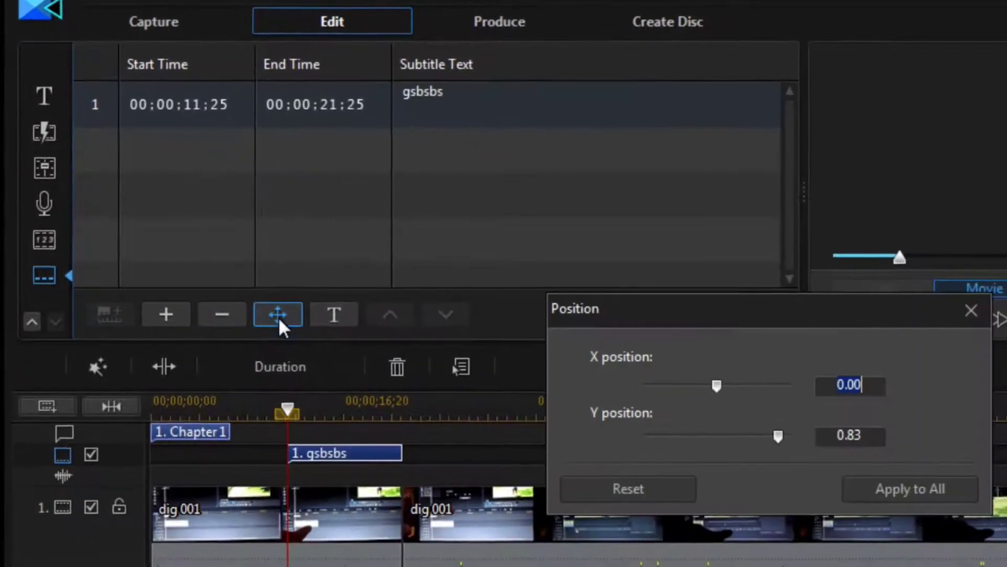
pyautogui.moveTo(695, 373); pyautogui.dragTo(674, 374)
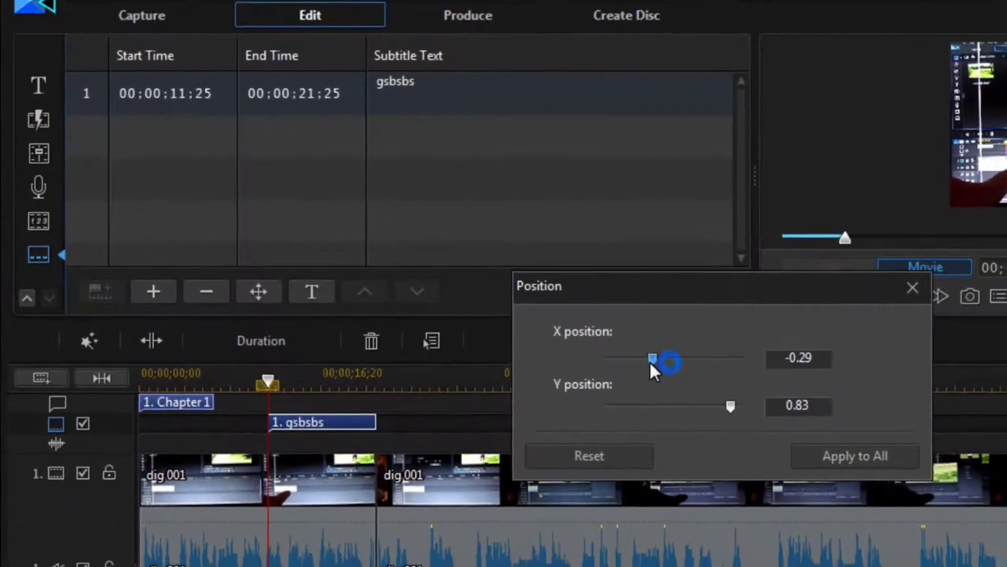
pyautogui.moveTo(756, 422); pyautogui.dragTo(701, 421)
pyautogui.click(606, 344)
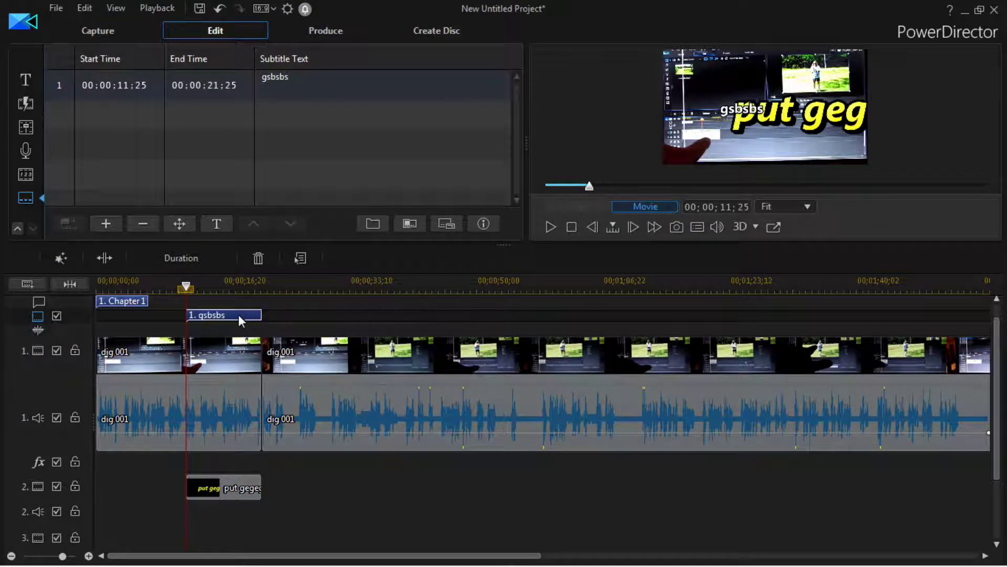
# - Review the subtitle's position values and its character settings, leaving both as they are
pyautogui.click(183, 226)
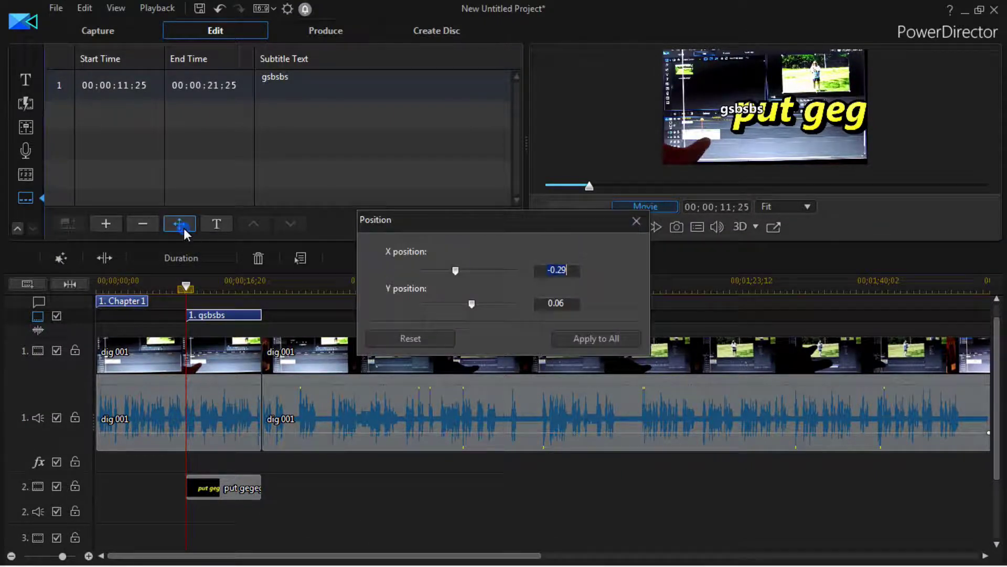
pyautogui.click(637, 221)
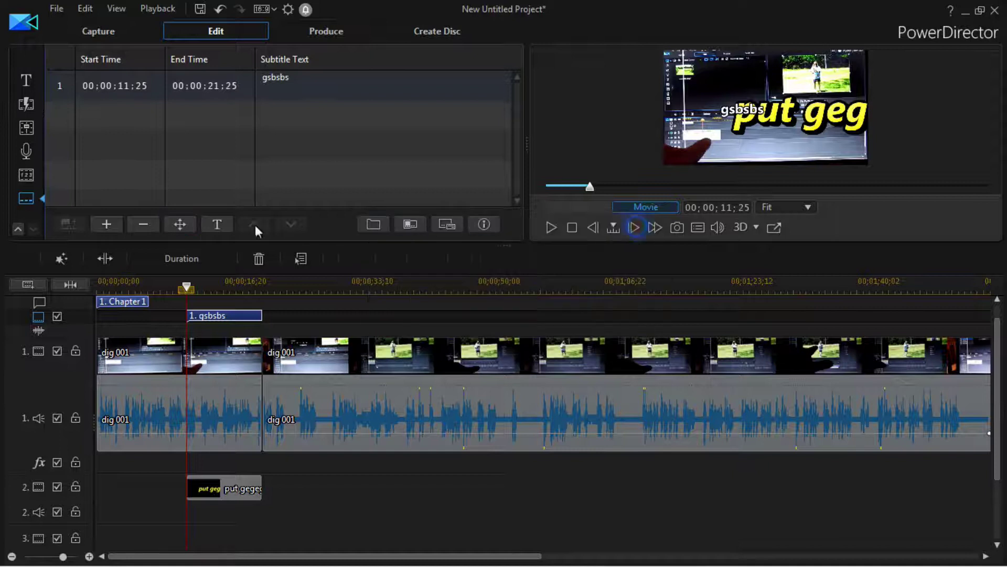
pyautogui.click(222, 225)
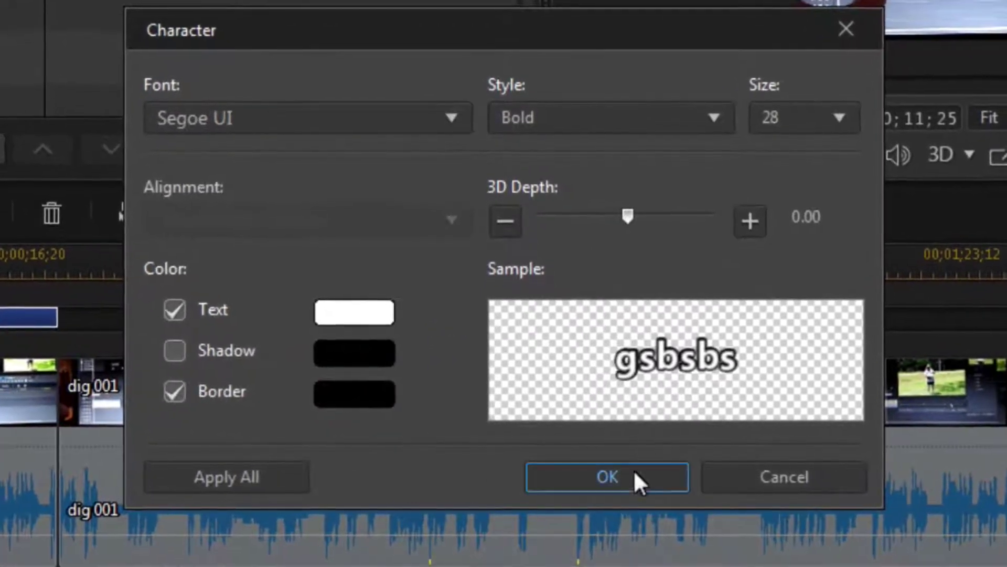
pyautogui.click(795, 483)
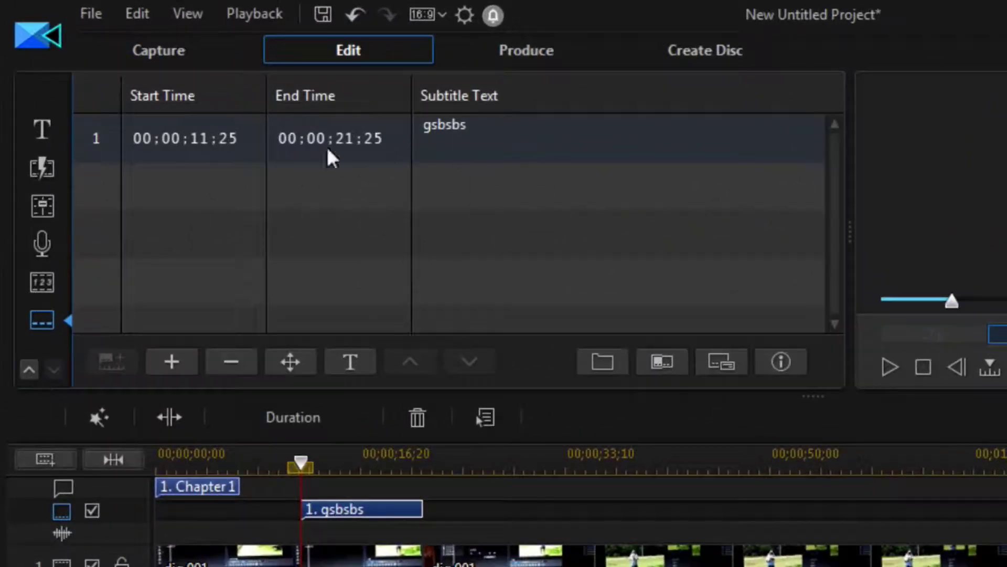
# - Return to the media library, import the images picture from the desktop and maximize the editor window again
pyautogui.click(28, 370)
pyautogui.click(28, 370)
pyautogui.click(27, 370)
pyautogui.click(28, 370)
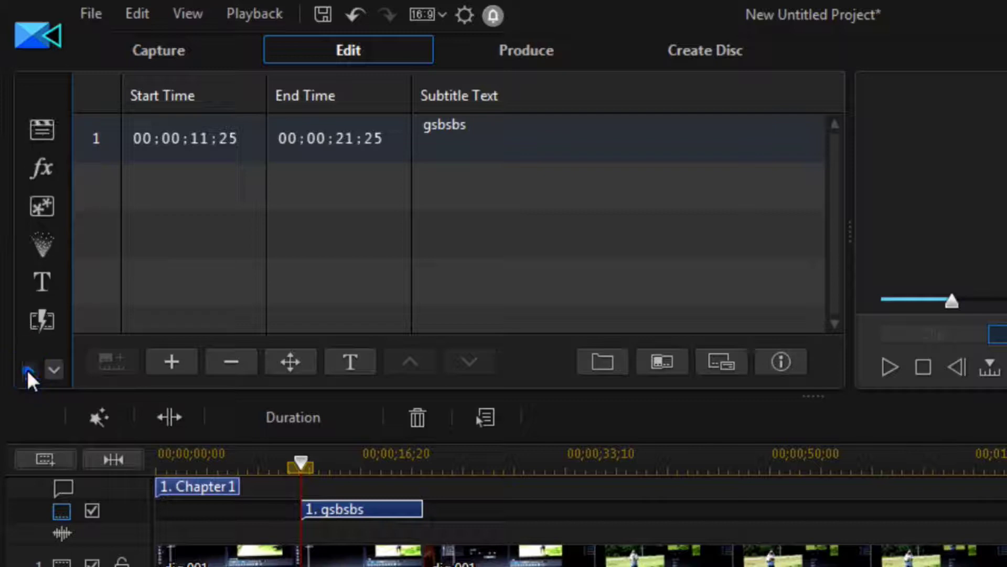
pyautogui.click(42, 130)
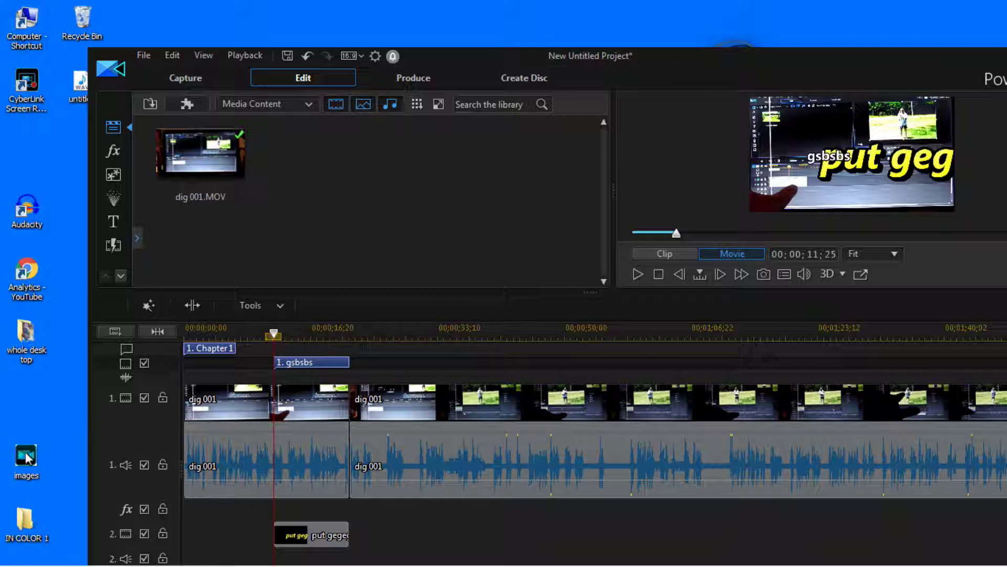
pyautogui.moveTo(26, 455); pyautogui.dragTo(365, 214)
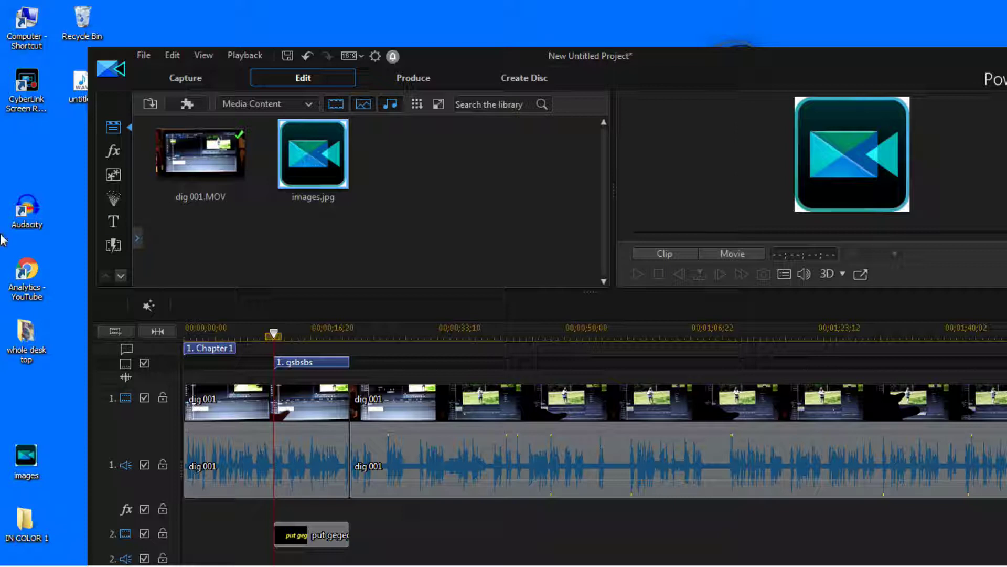
pyautogui.moveTo(949, 77)
pyautogui.mouseDown()
pyautogui.moveTo(922, 63)
pyautogui.moveTo(952, 59)
pyautogui.mouseUp()
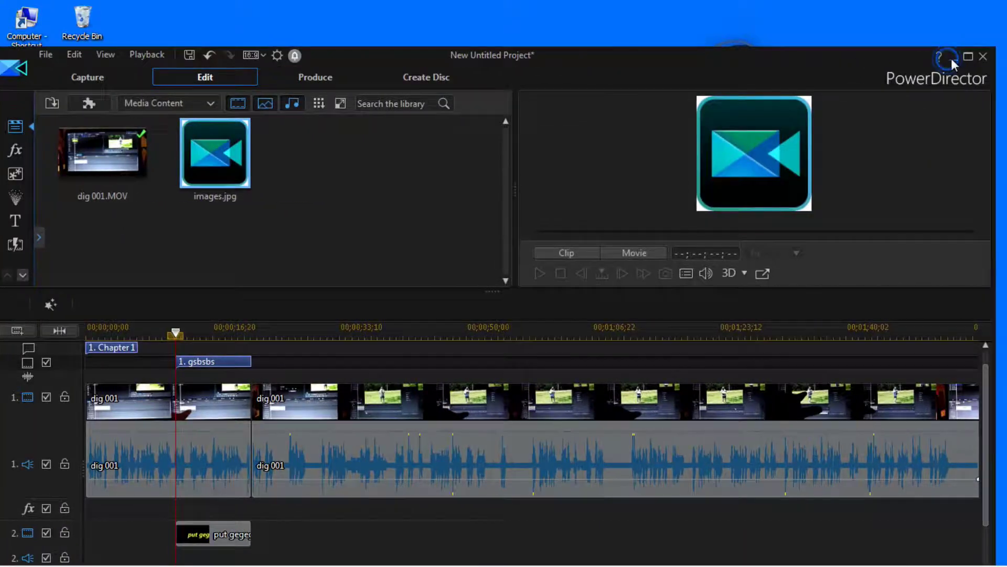
pyautogui.click(969, 56)
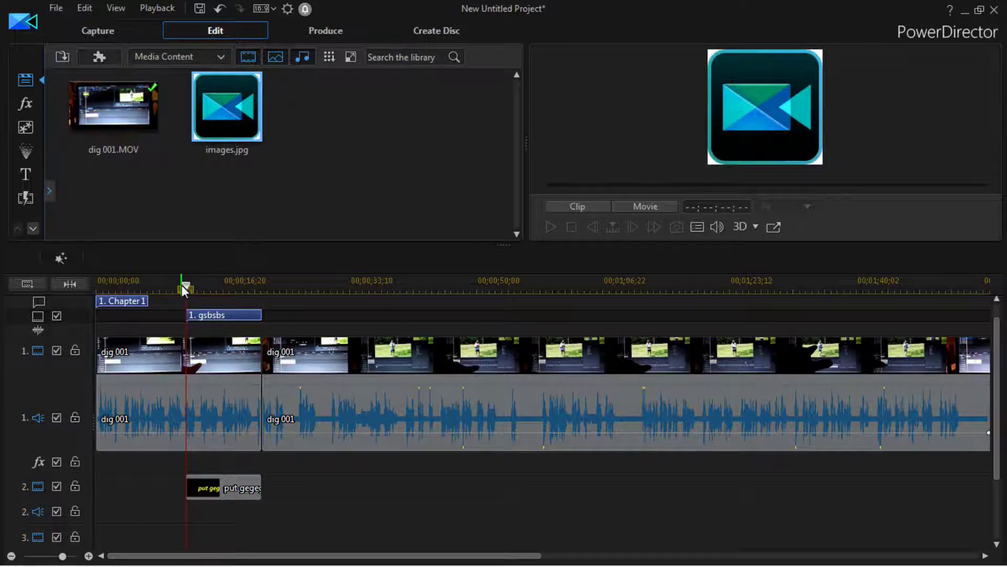
# - Place images.jpg on video track 2 a little after the title and set the playhead just before it
pyautogui.moveTo(188, 291); pyautogui.dragTo(318, 288)
pyautogui.moveTo(200, 88); pyautogui.dragTo(318, 487)
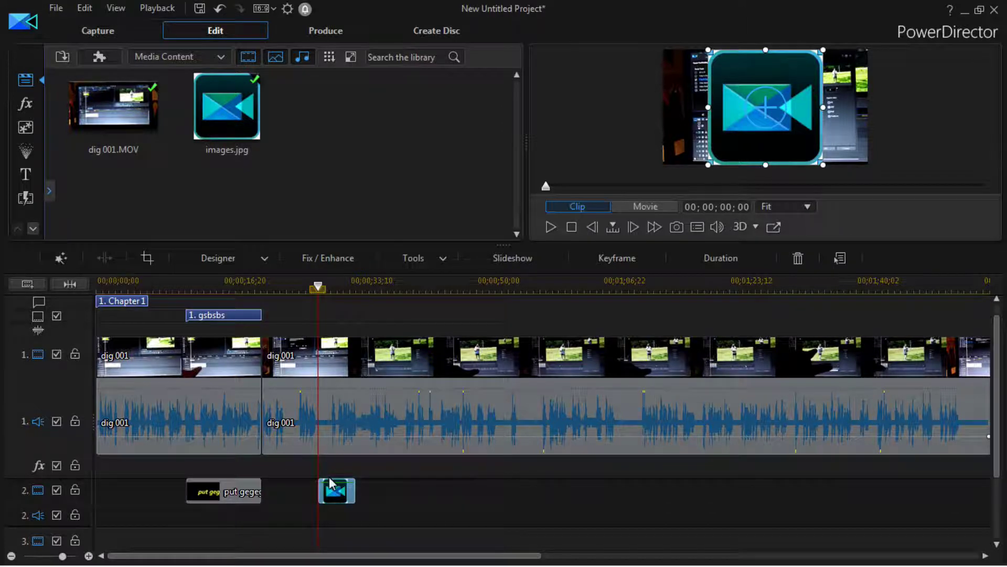
pyautogui.moveTo(320, 289); pyautogui.dragTo(303, 290)
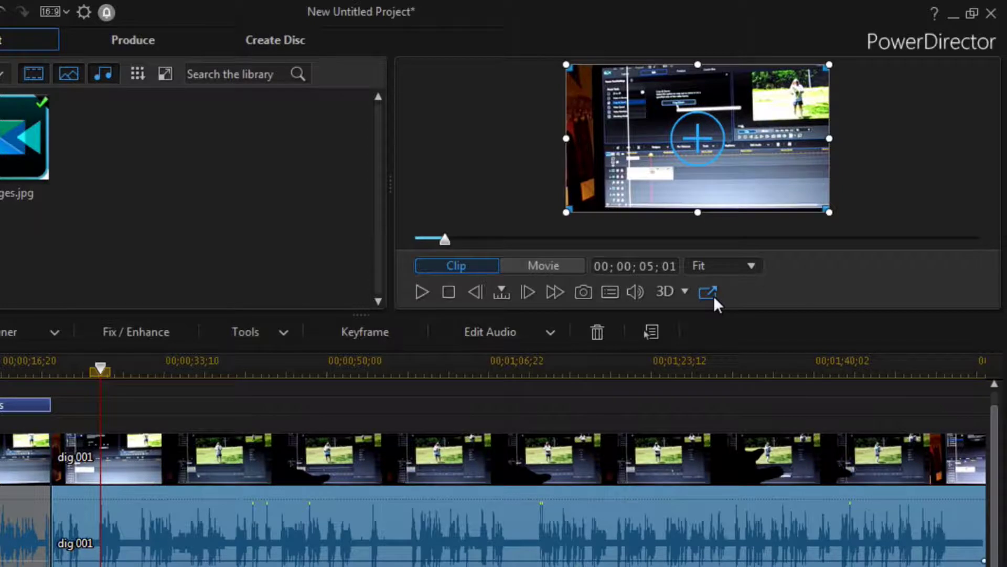
# - Undock the video preview into its own window and enlarge it in height and width
pyautogui.click(714, 297)
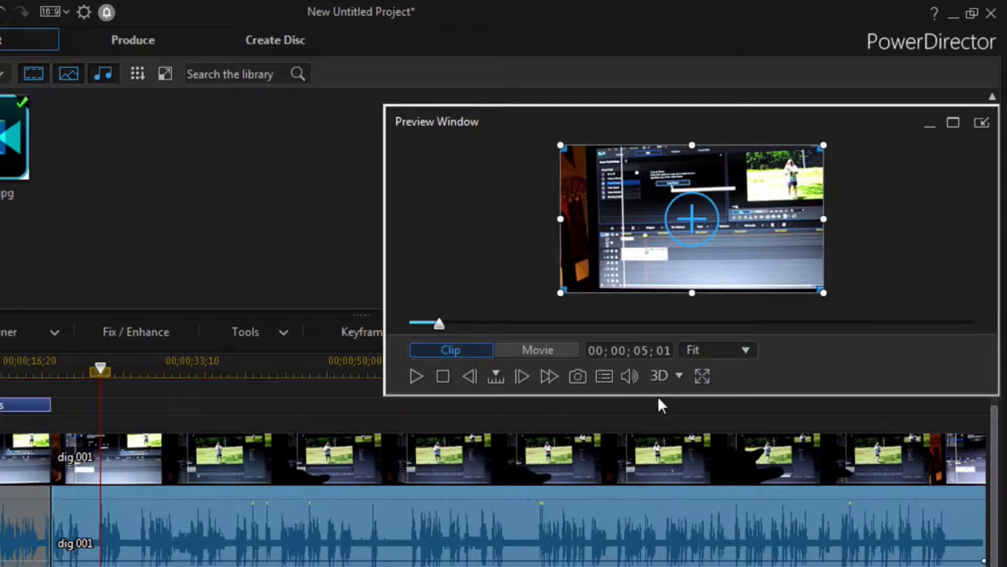
pyautogui.moveTo(659, 396); pyautogui.dragTo(638, 478)
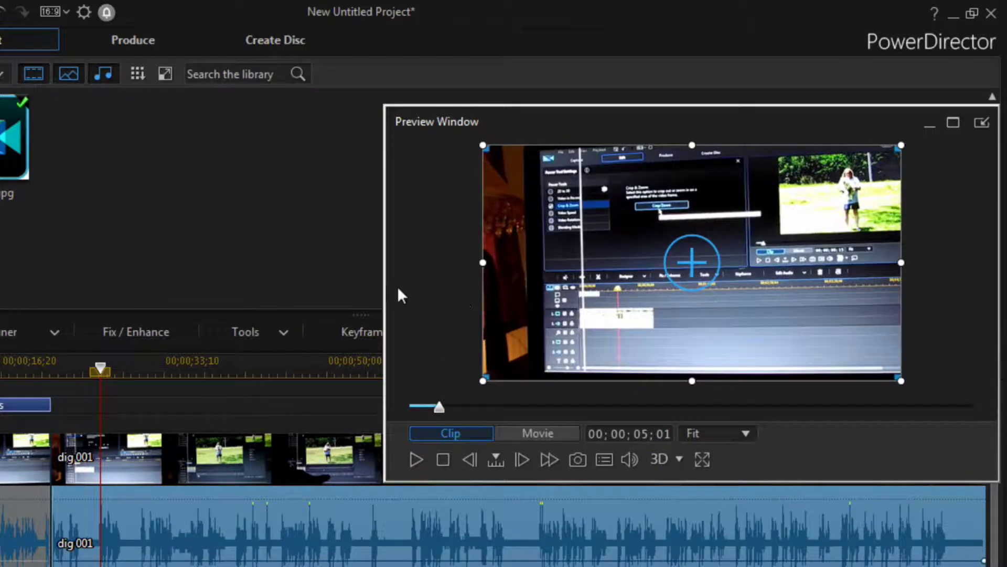
pyautogui.moveTo(383, 283); pyautogui.dragTo(231, 289)
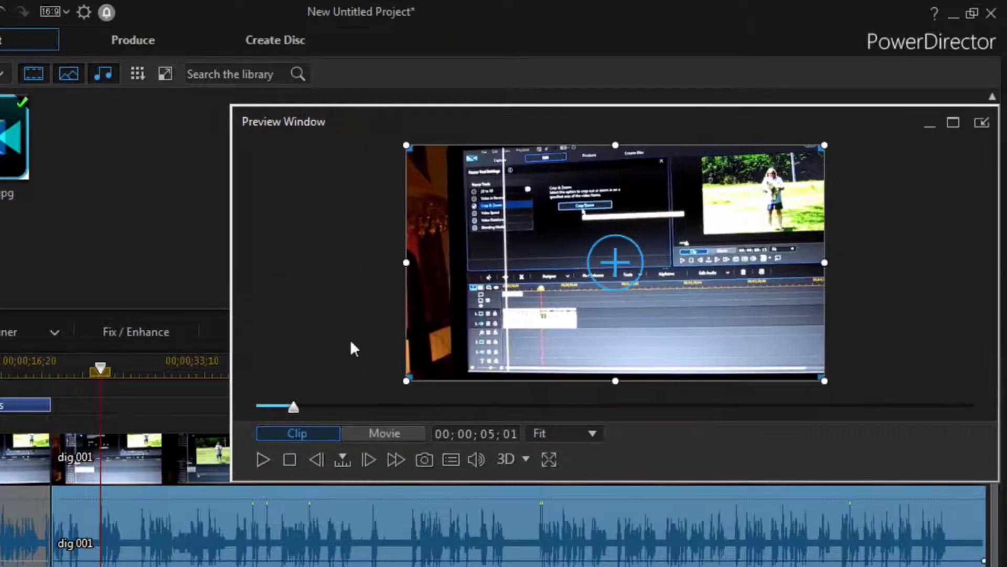
# - View the current frame in full screen, then dock the preview window back into the editor
pyautogui.click(552, 458)
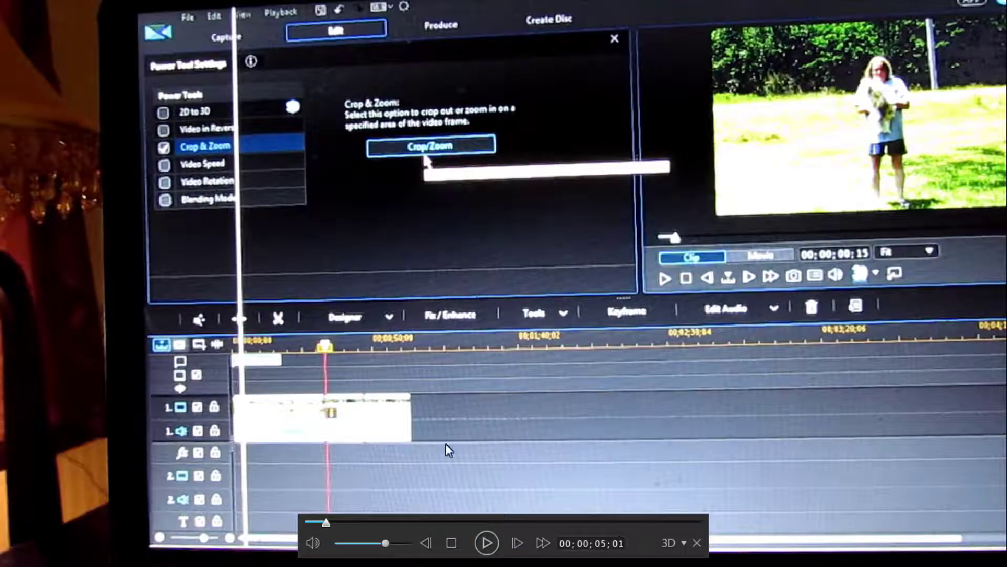
pyautogui.click(698, 542)
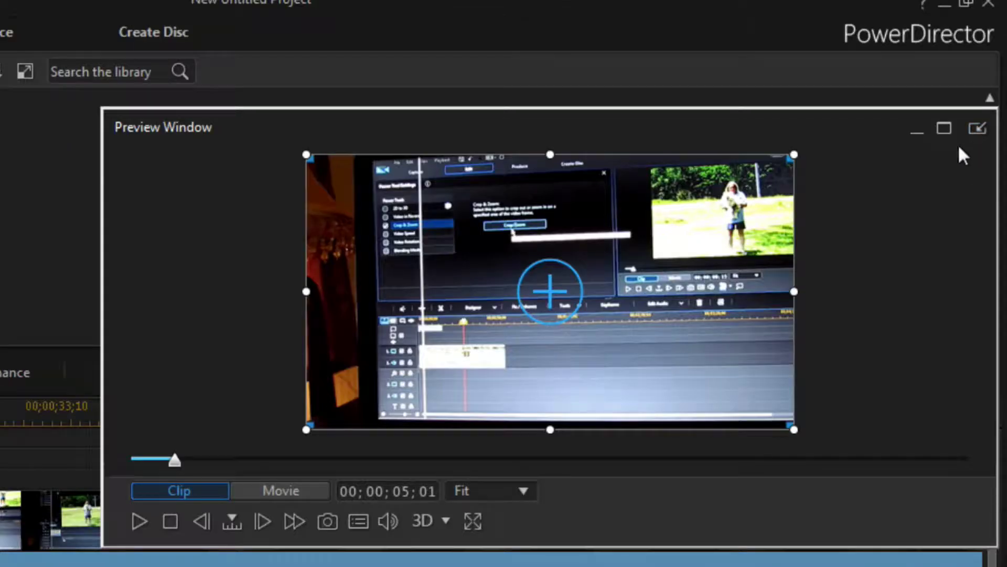
pyautogui.moveTo(709, 127); pyautogui.dragTo(421, 159)
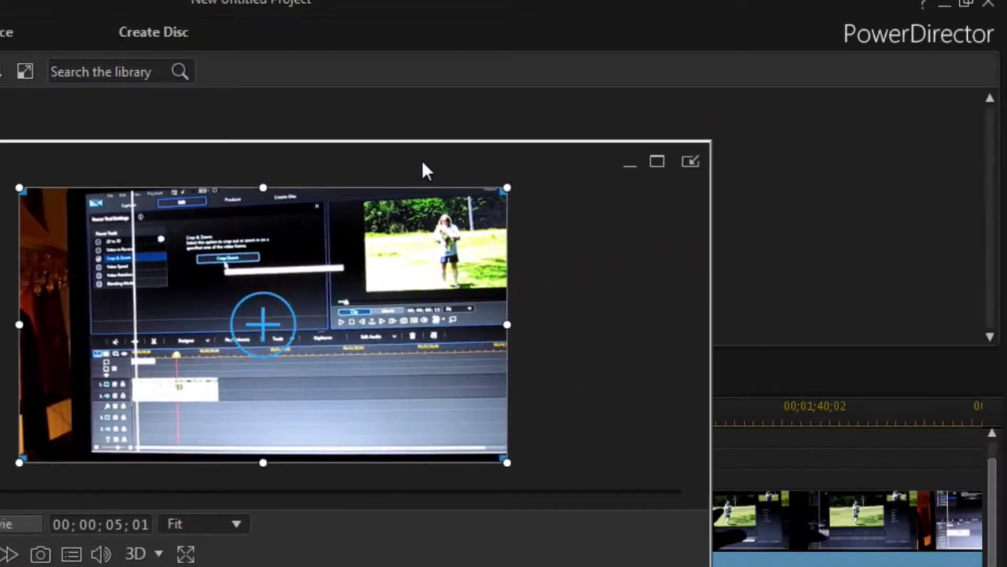
pyautogui.click(691, 163)
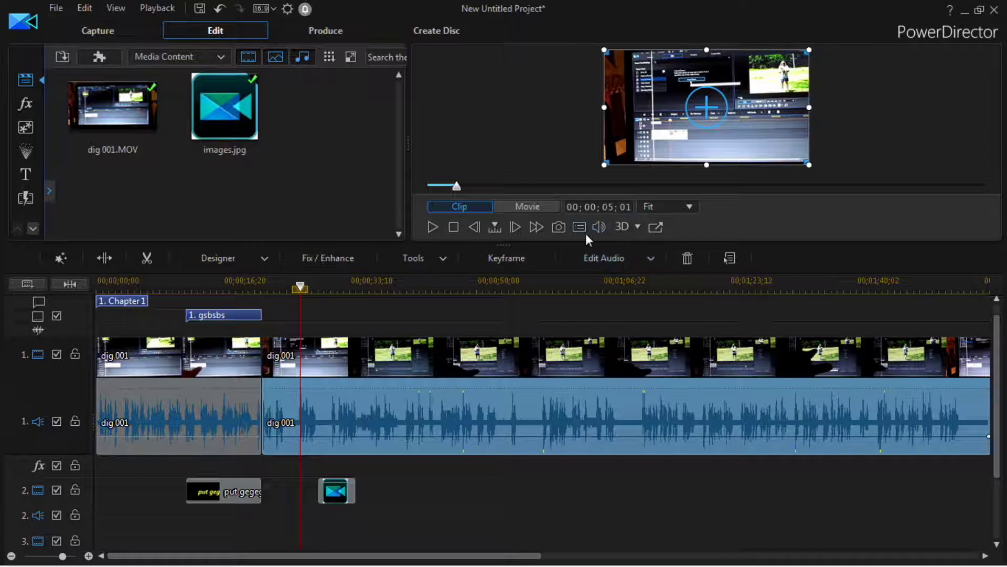
# - Undock the preview again, play the second dig 001 clip in full screen and exit the full-screen view
pyautogui.click(655, 229)
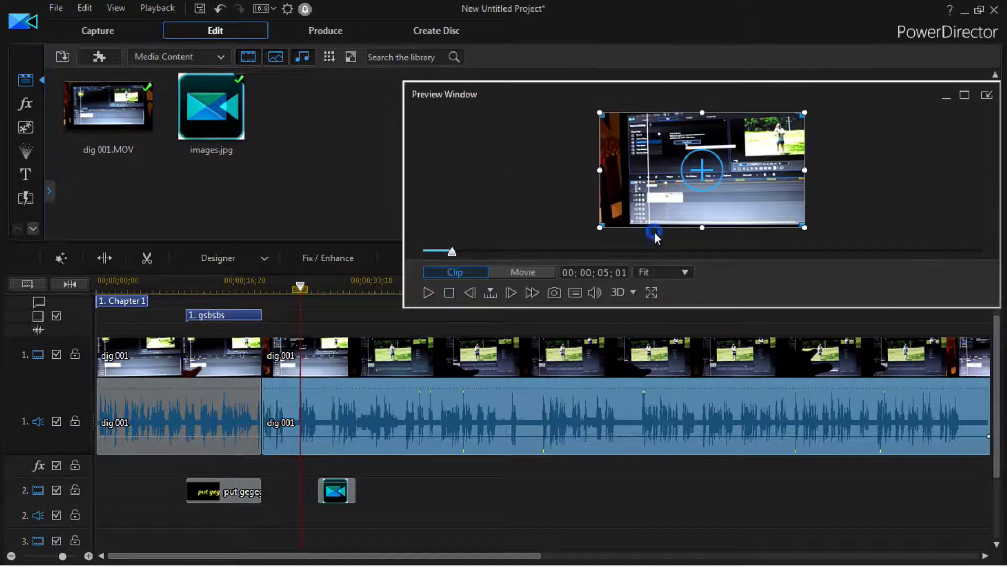
pyautogui.click(654, 292)
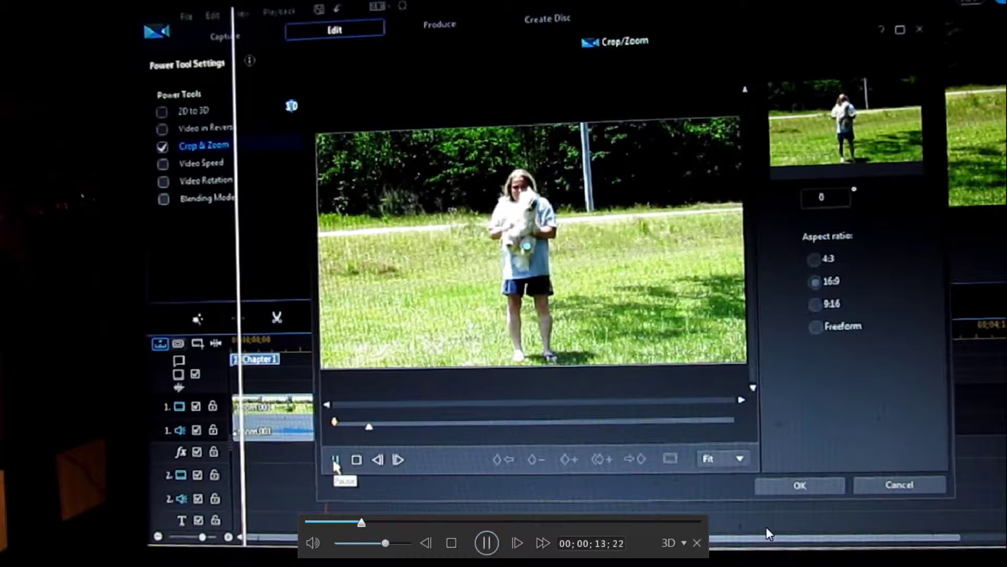
pyautogui.click(697, 543)
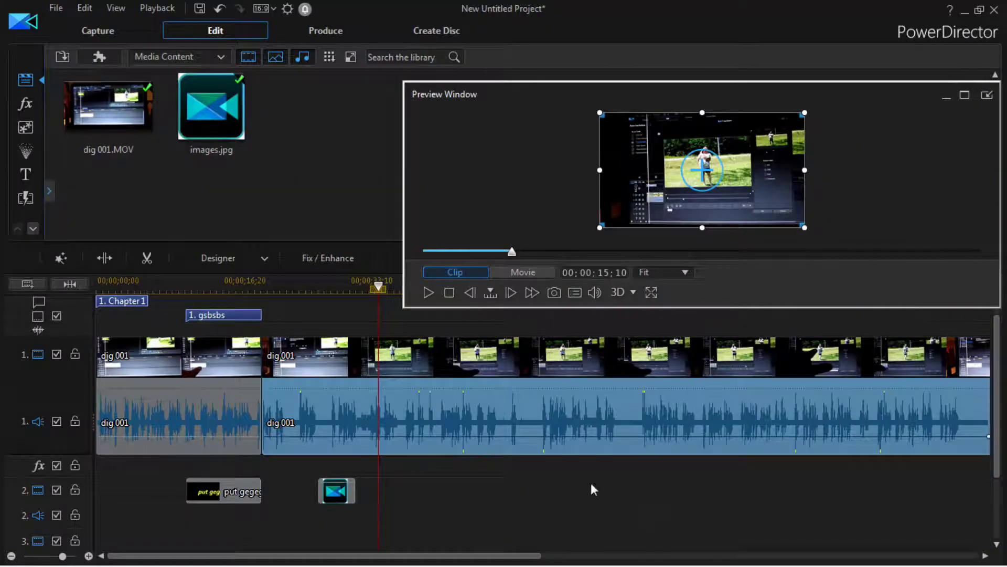
# - Shrink the images.jpg overlay on track 2 and move it to the lower-left corner of the video frame
pyautogui.click(345, 493)
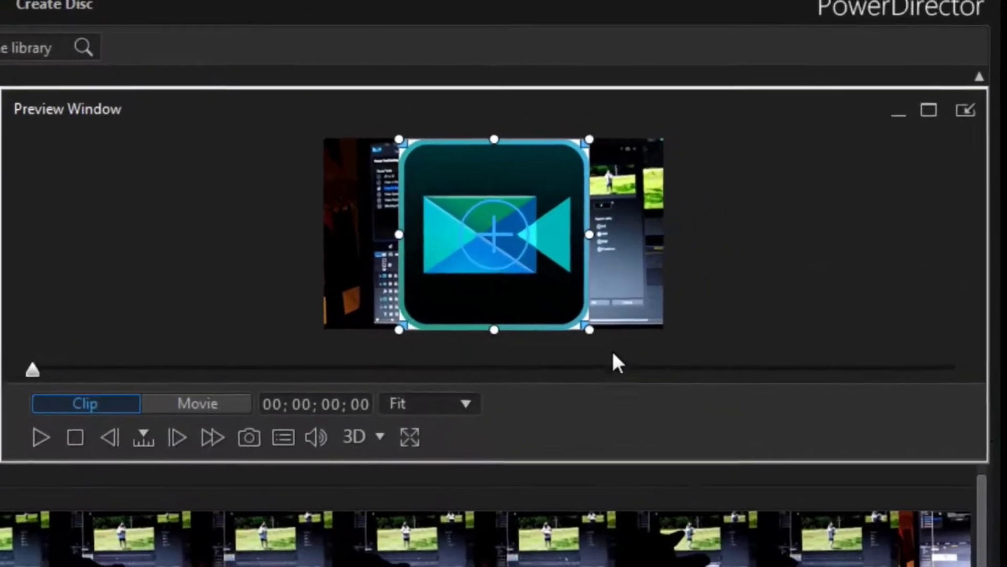
pyautogui.moveTo(581, 348); pyautogui.dragTo(564, 277)
pyautogui.moveTo(479, 239); pyautogui.dragTo(551, 293)
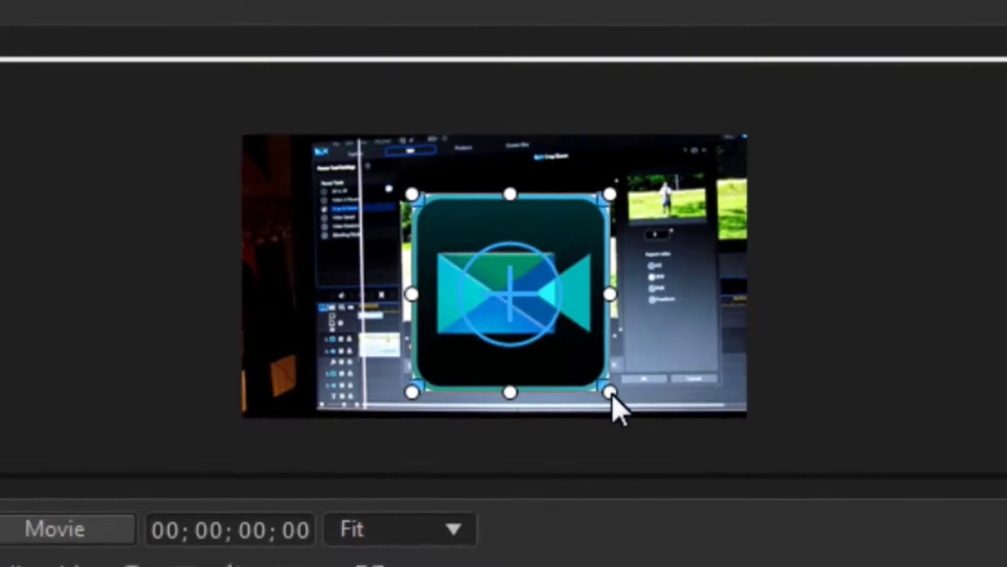
pyautogui.moveTo(612, 387); pyautogui.dragTo(541, 340)
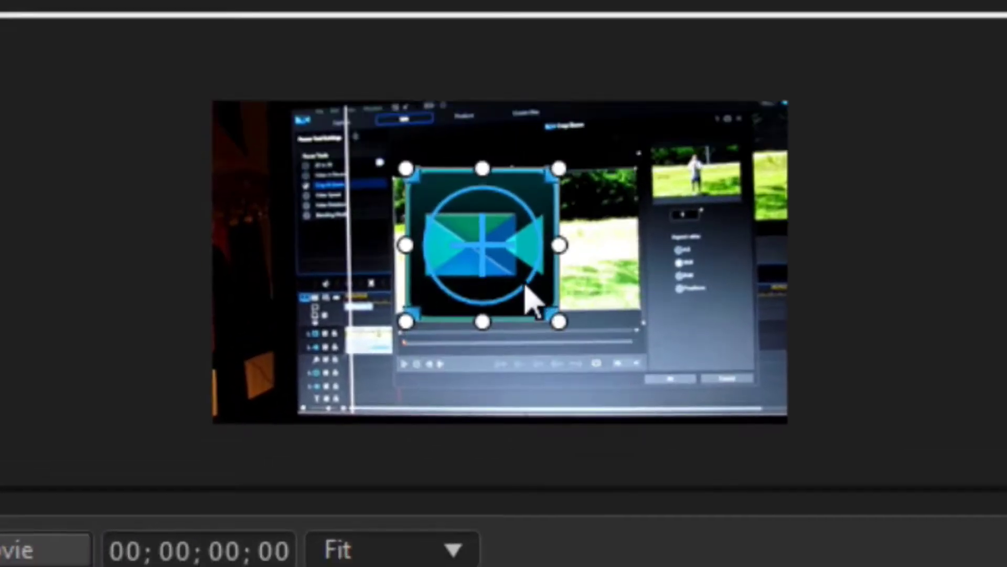
pyautogui.moveTo(475, 239); pyautogui.dragTo(294, 332)
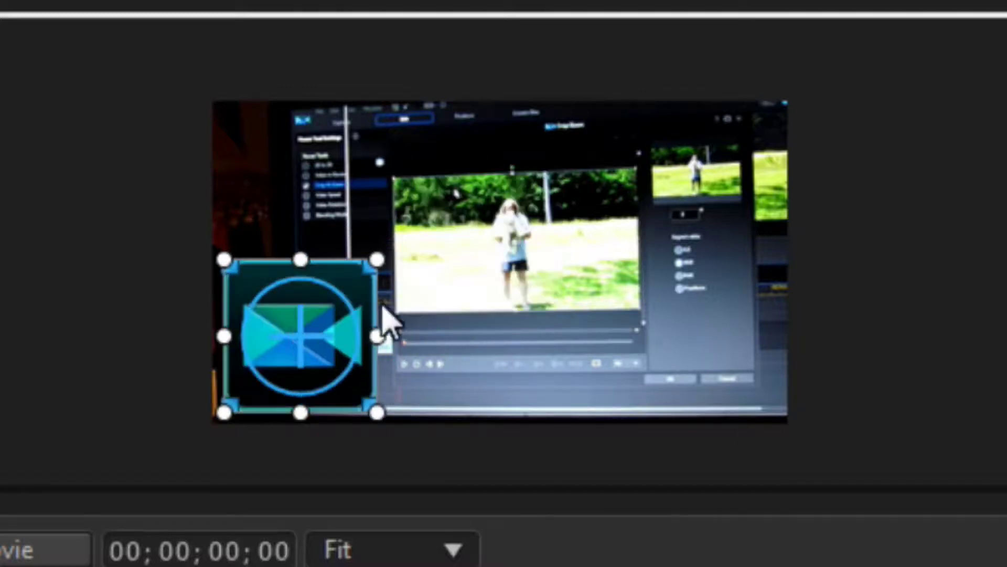
# - Resize the images.jpg overlay to span the video's full height slightly left of centre, and dock the preview window
pyautogui.moveTo(374, 261); pyautogui.dragTo(316, 363)
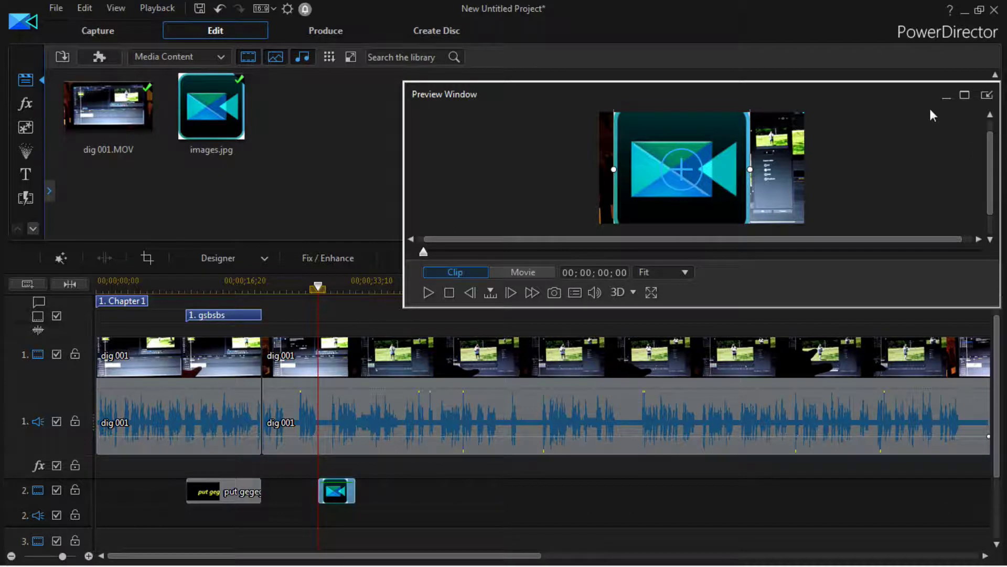
pyautogui.click(986, 96)
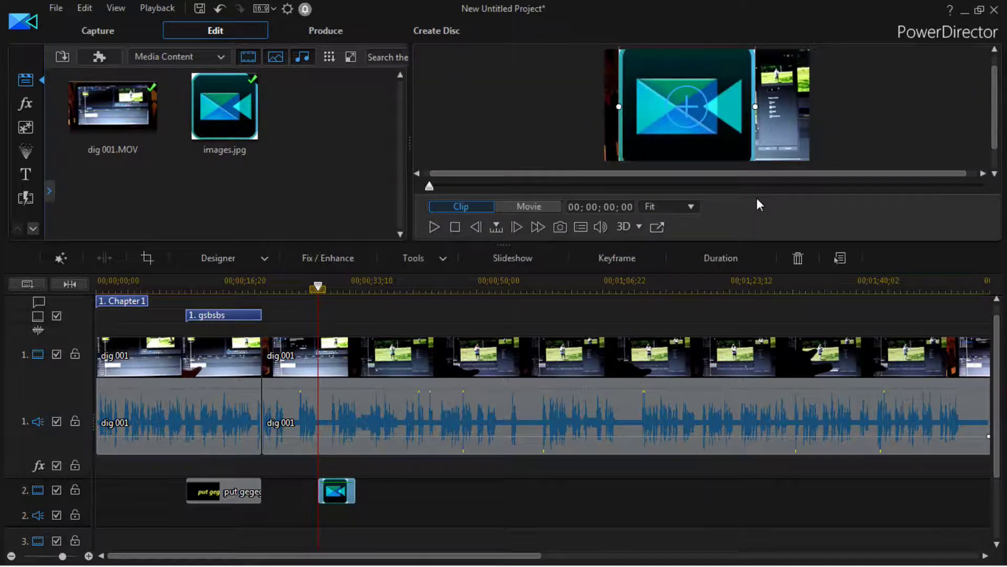
# - Try a louder volume level on the second dig 001 clip's audio, then lower its volume line to near the waveform's bottom edge
pyautogui.moveTo(736, 279); pyautogui.dragTo(345, 275)
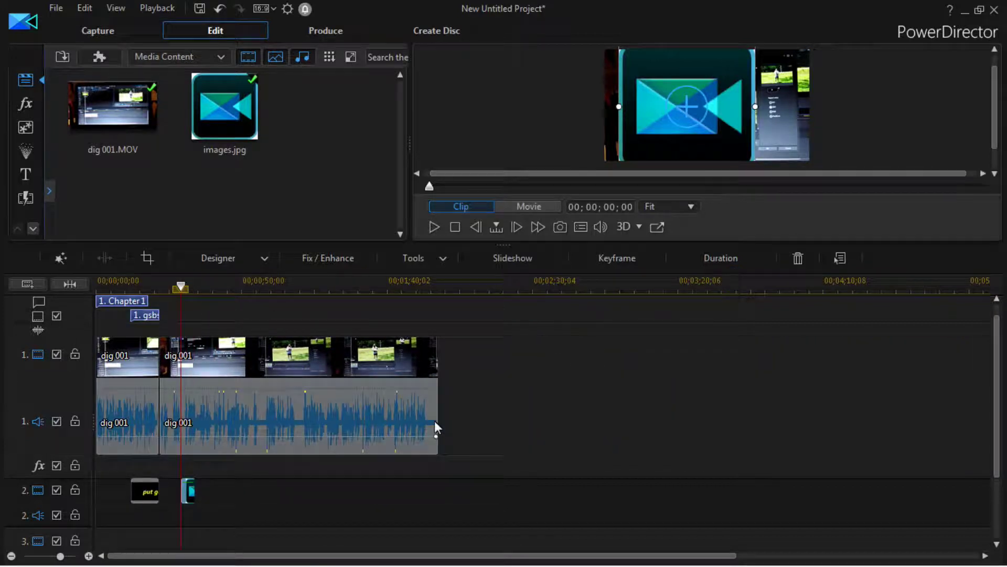
pyautogui.click(436, 434)
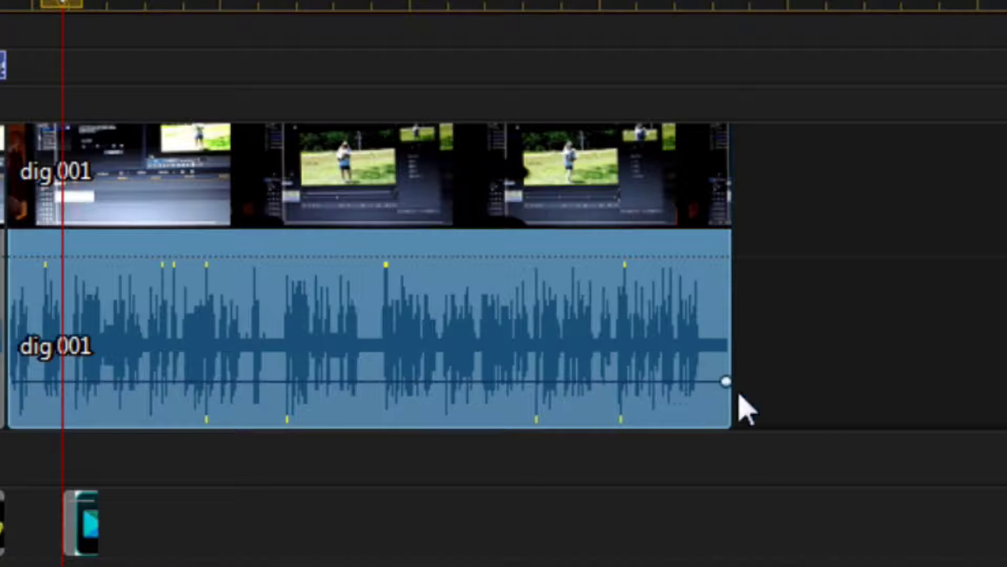
pyautogui.moveTo(731, 402); pyautogui.dragTo(731, 325)
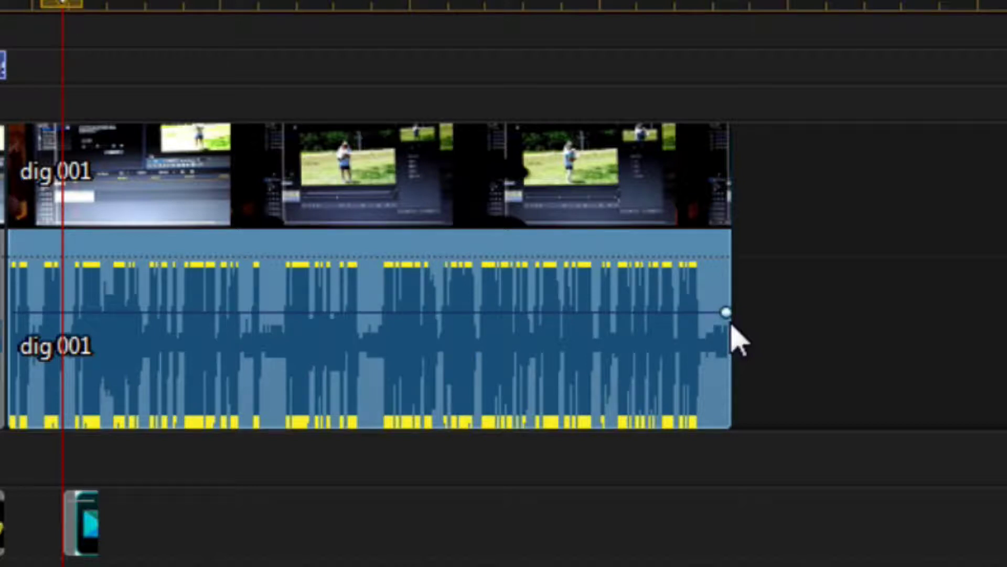
pyautogui.moveTo(731, 325); pyautogui.dragTo(736, 387)
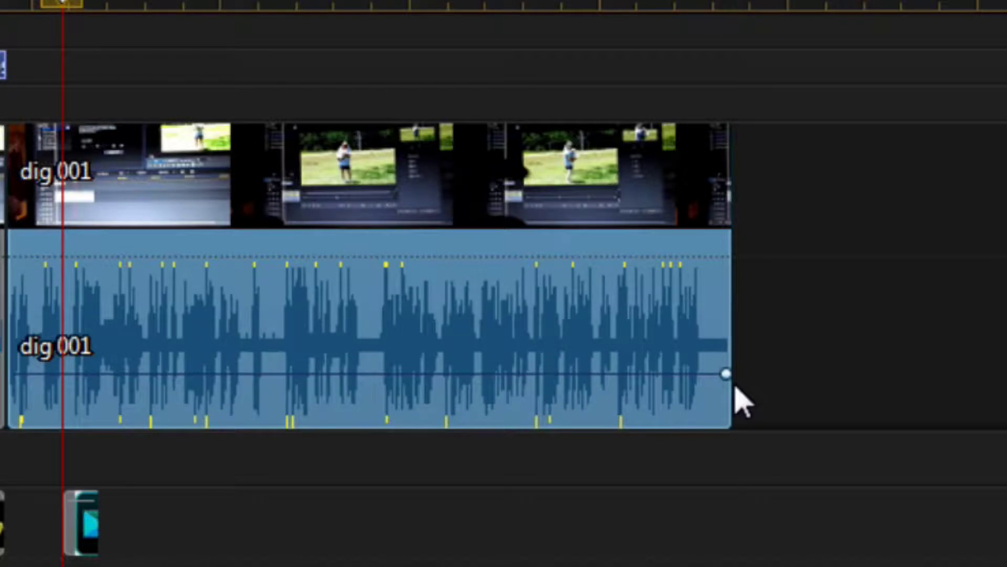
pyautogui.moveTo(742, 402); pyautogui.dragTo(740, 425)
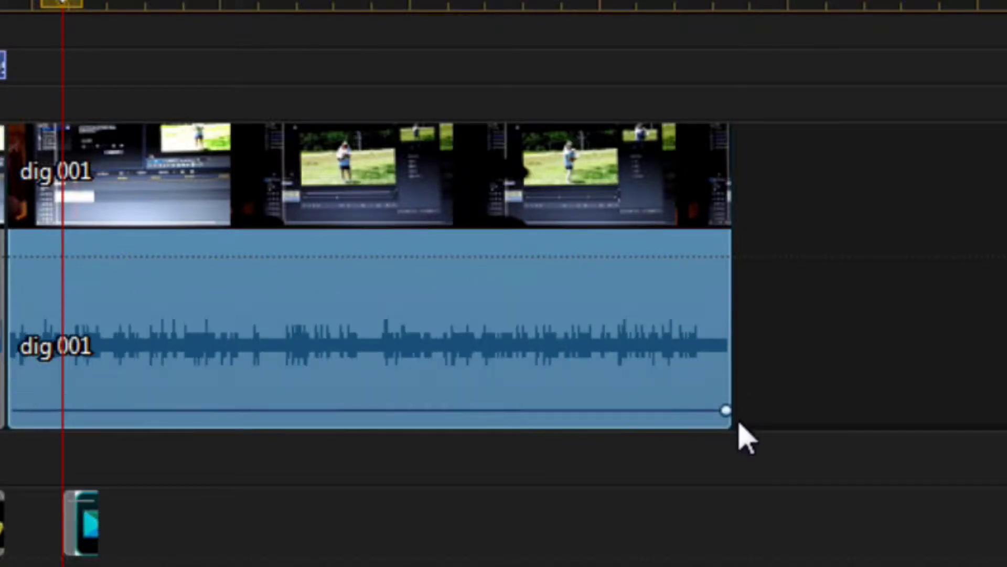
# - Raise the second dig 001 clip's volume line to about a quarter of the audio track's height above its lower edge
pyautogui.moveTo(743, 425); pyautogui.dragTo(743, 396)
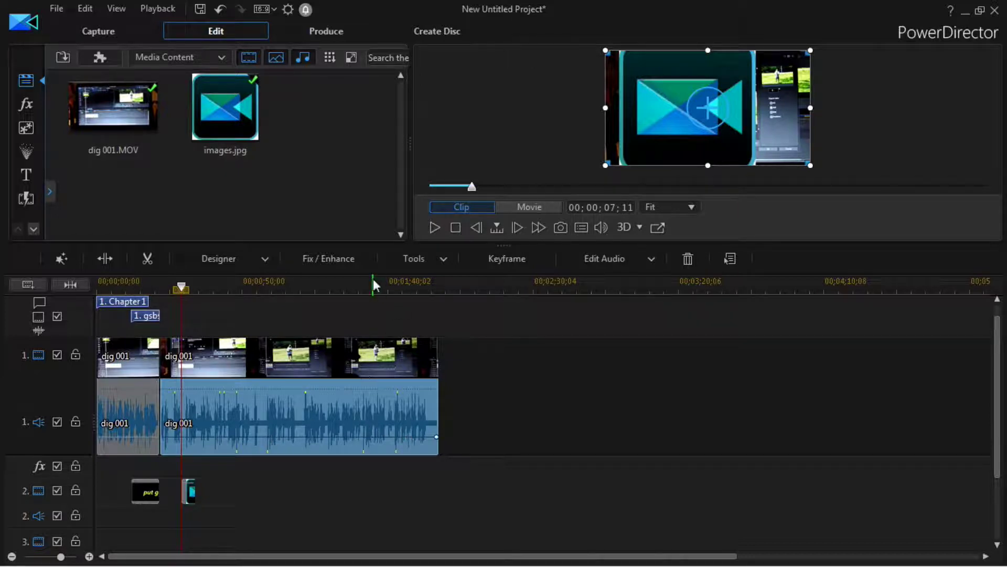
pyautogui.moveTo(351, 279); pyautogui.dragTo(613, 291)
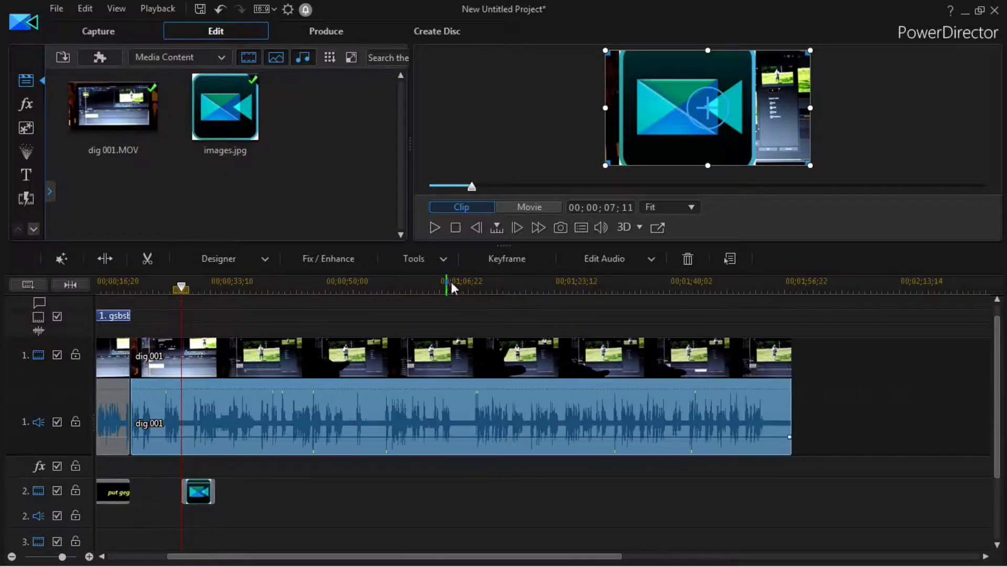
pyautogui.moveTo(472, 557); pyautogui.dragTo(396, 562)
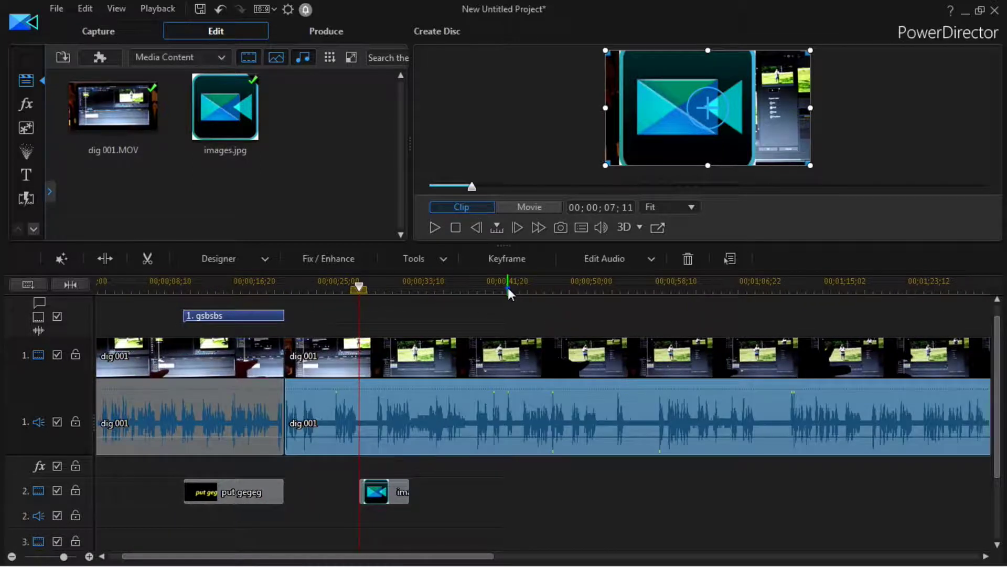
pyautogui.moveTo(508, 288); pyautogui.dragTo(493, 286)
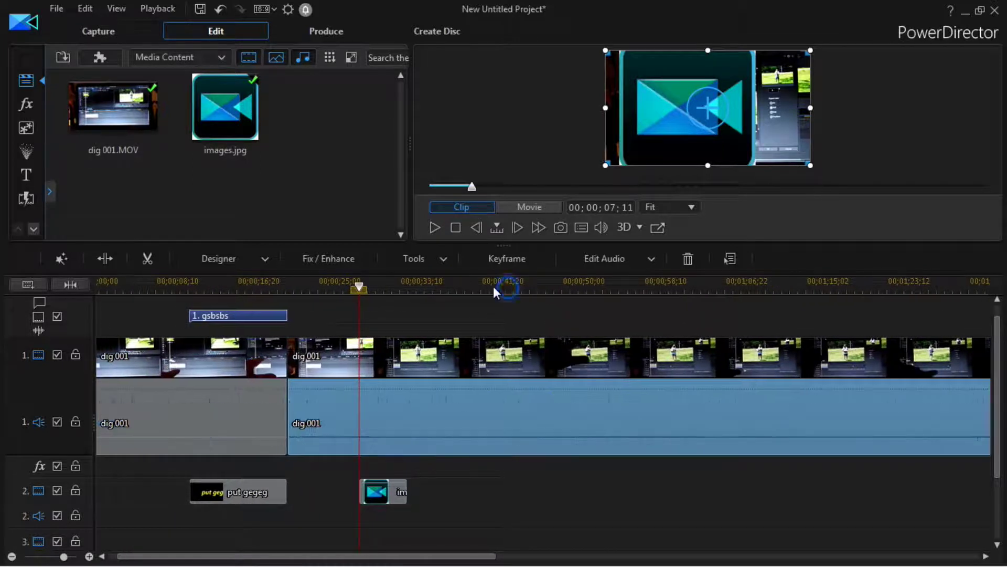
# - Review the images.jpg overlay's duration setting, then extend the overlay on track 2 to about 44 seconds
pyautogui.click(380, 495)
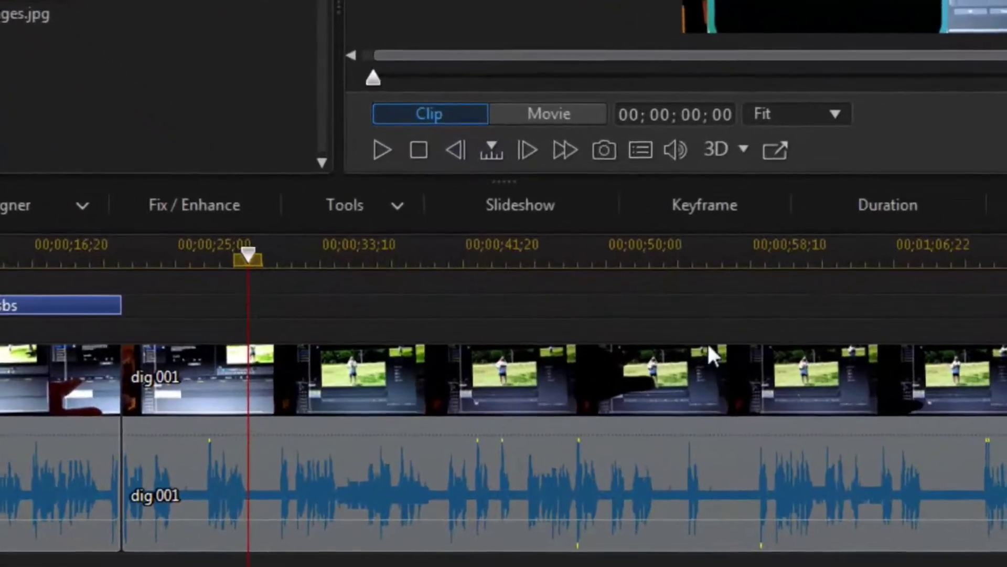
pyautogui.click(931, 202)
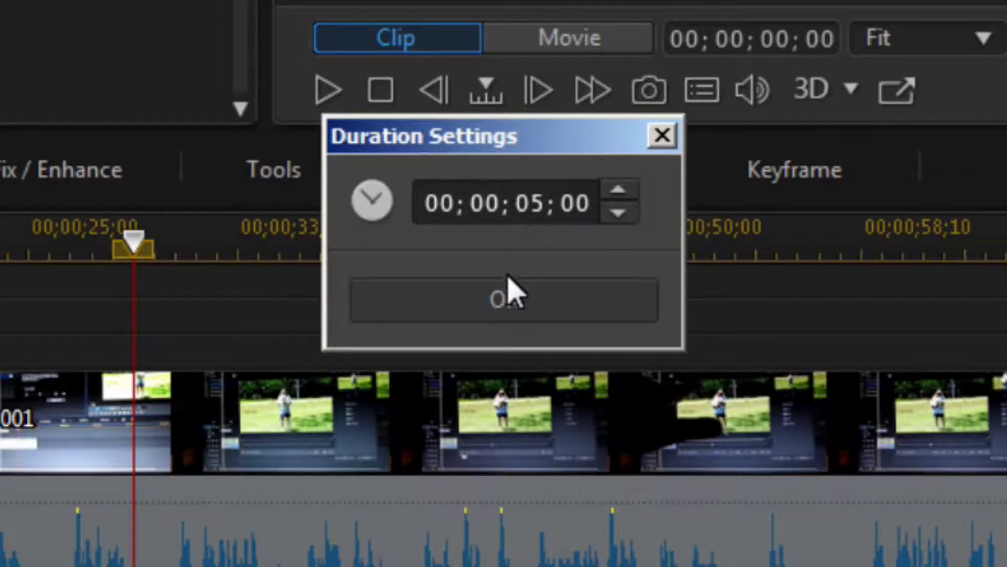
pyautogui.click(546, 304)
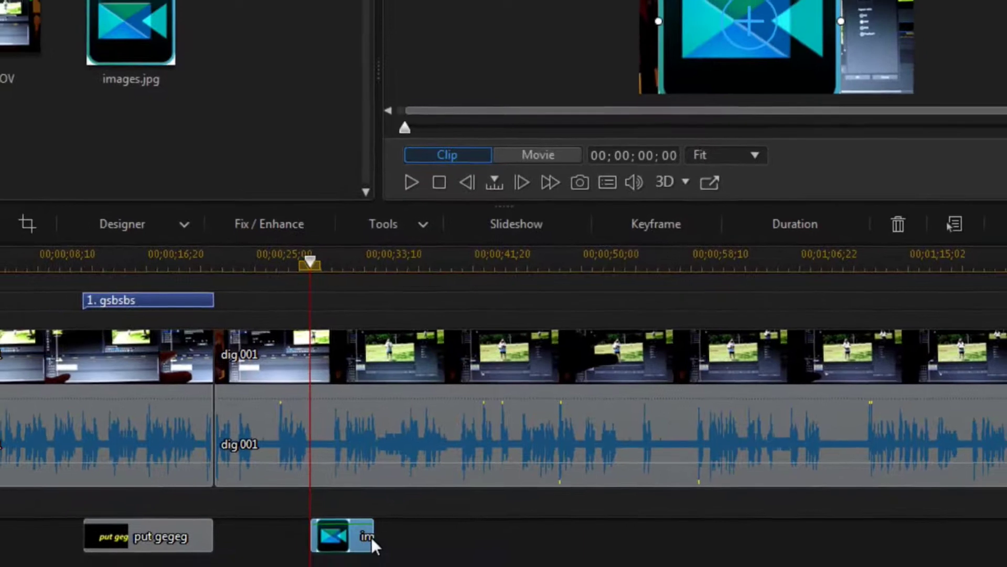
pyautogui.moveTo(381, 525); pyautogui.dragTo(660, 546)
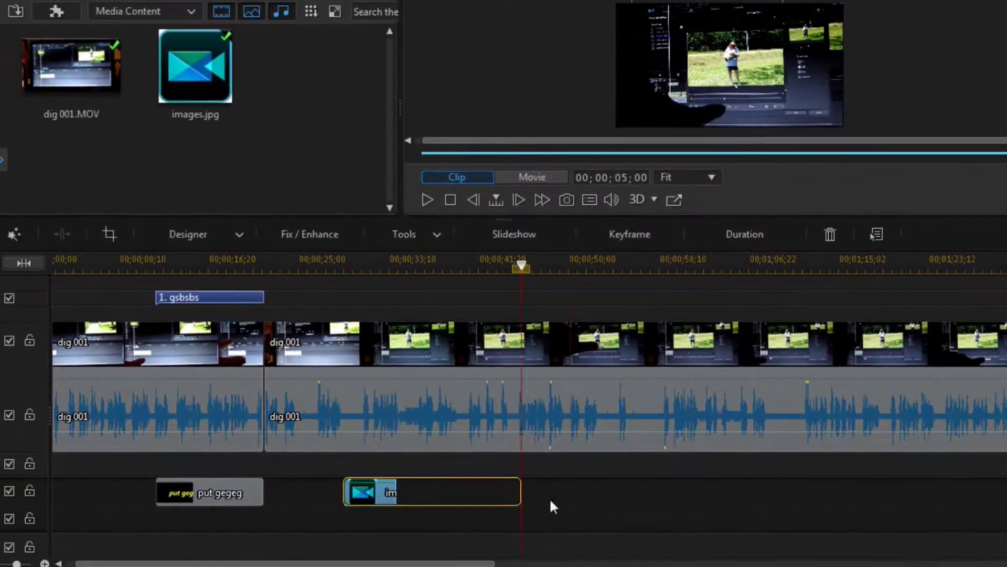
pyautogui.moveTo(639, 512); pyautogui.dragTo(820, 508)
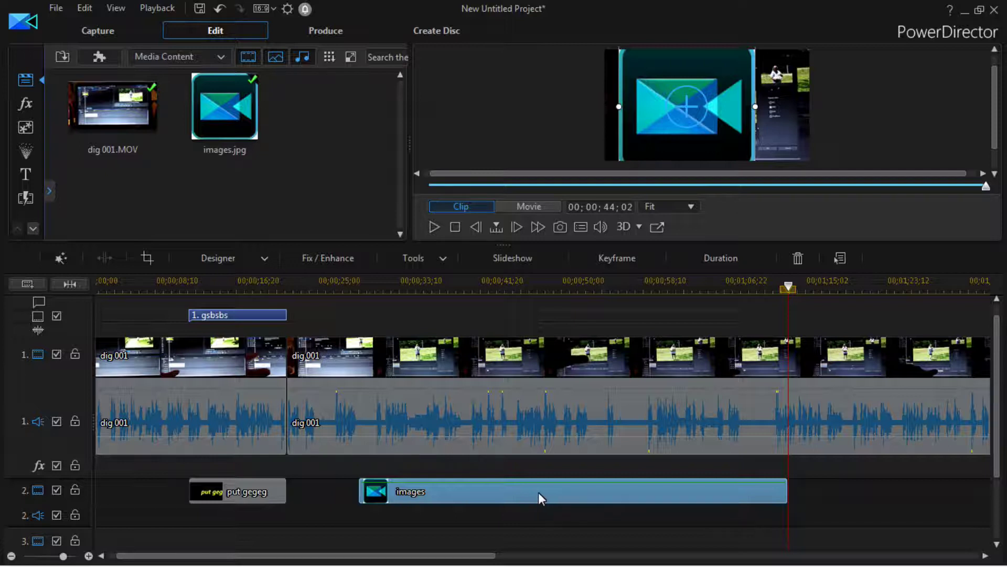
# - Set a freeform crop of about 206 × 164 pixels around the logo in the images.jpg overlay
pyautogui.click(515, 492)
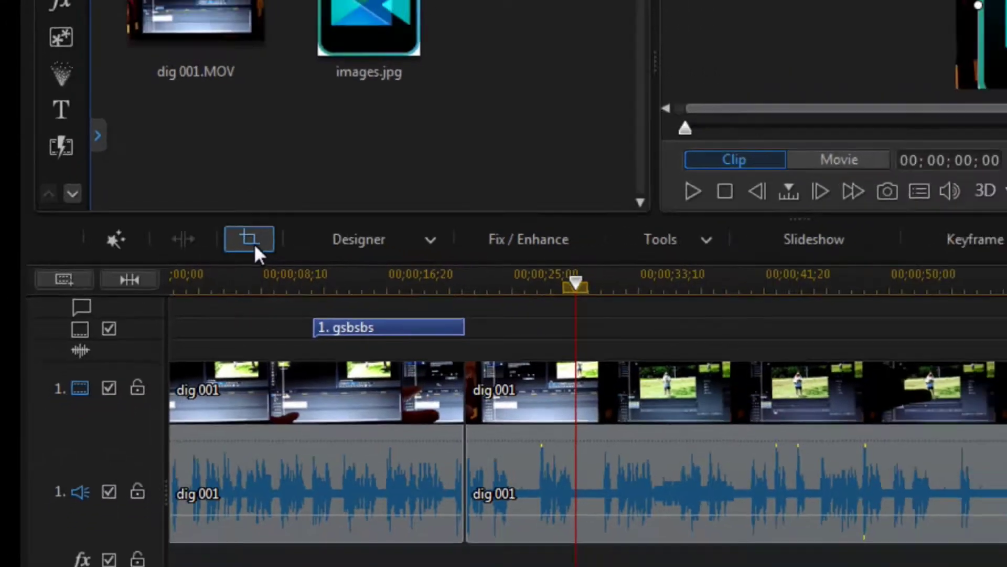
pyautogui.click(268, 232)
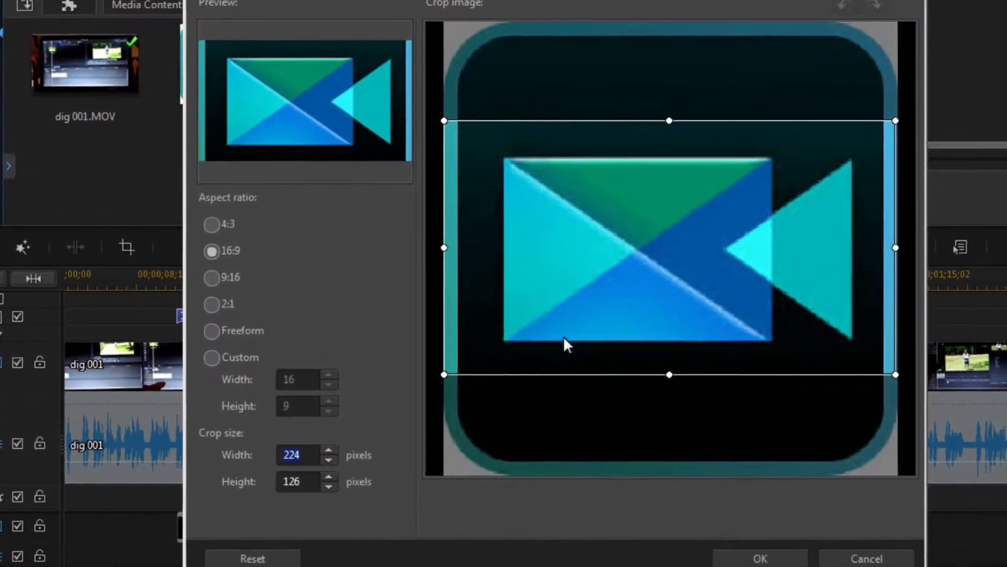
pyautogui.moveTo(669, 374); pyautogui.dragTo(595, 368)
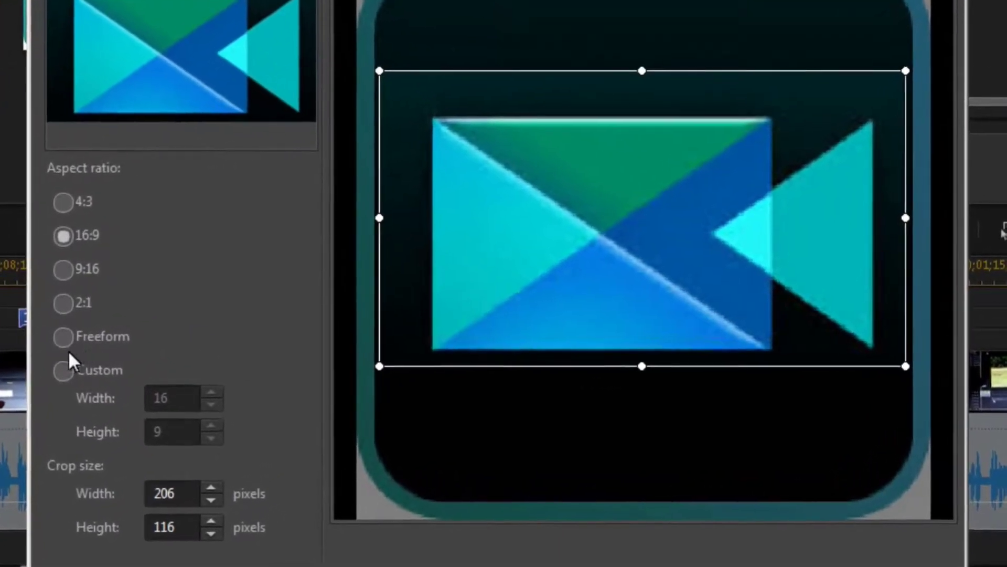
pyautogui.click(65, 343)
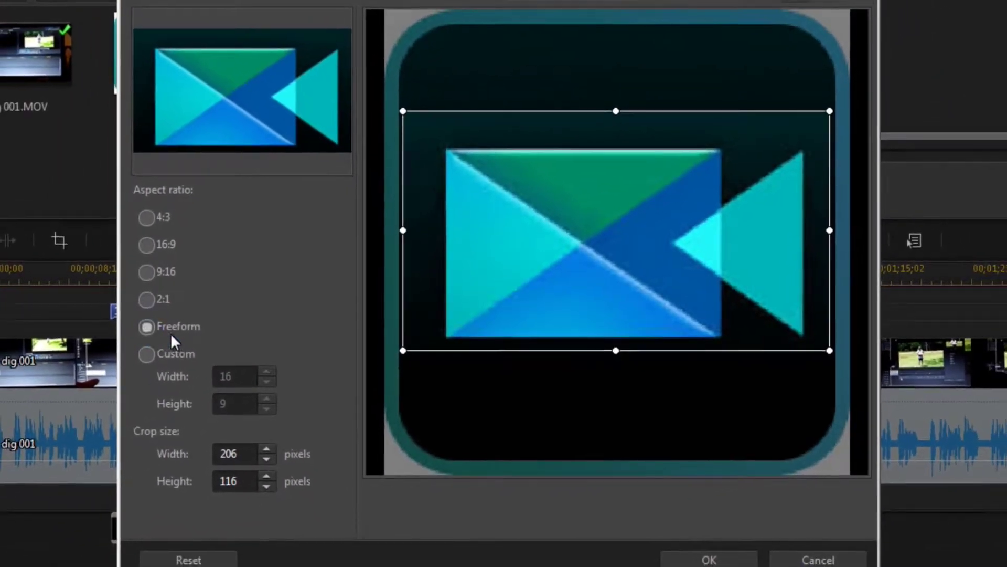
pyautogui.moveTo(616, 352); pyautogui.dragTo(588, 435)
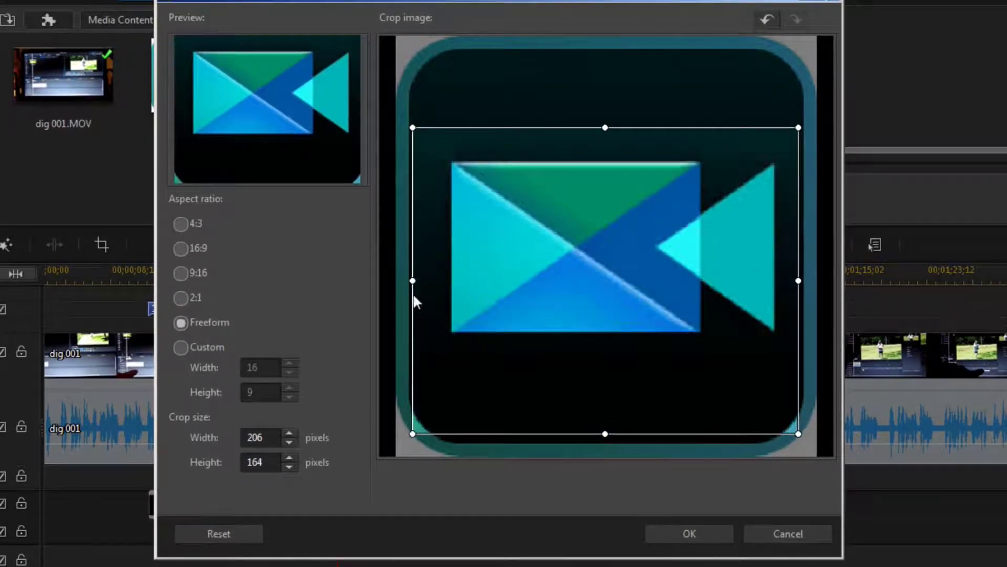
pyautogui.moveTo(411, 282)
pyautogui.mouseDown()
pyautogui.moveTo(496, 283)
pyautogui.moveTo(410, 289)
pyautogui.mouseUp()
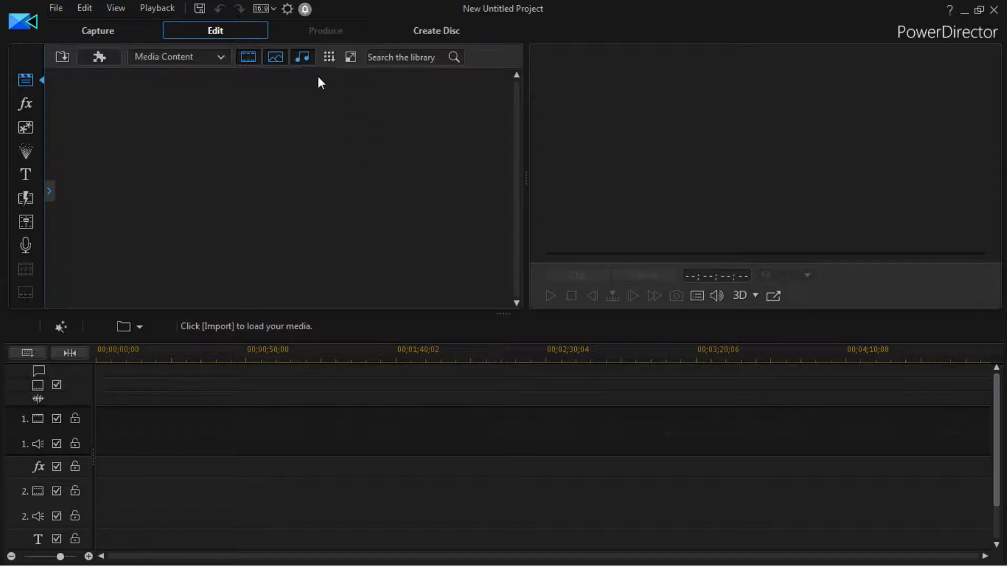
# - Open the program preferences and view the Project settings
pyautogui.click(288, 10)
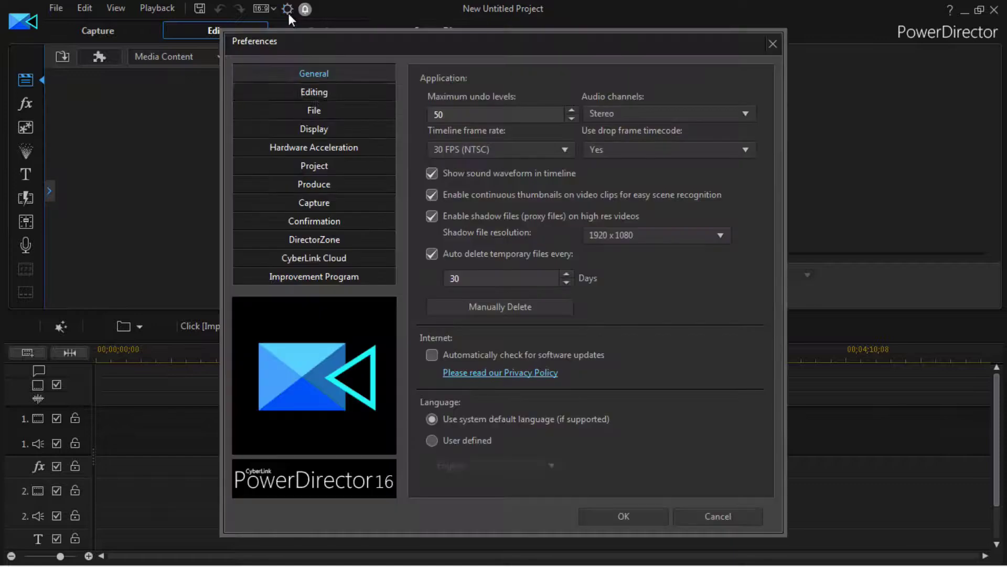
pyautogui.click(341, 165)
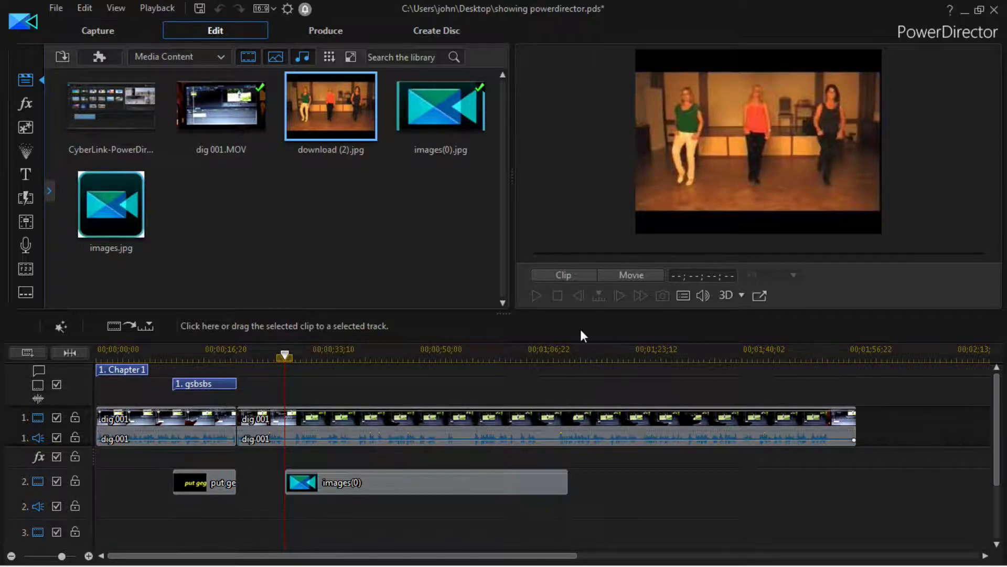
# - Place download (2).jpg on track 2 at about 1:20, after the images(0) overlay, and select it
pyautogui.moveTo(341, 100); pyautogui.dragTo(615, 502)
pyautogui.click(618, 492)
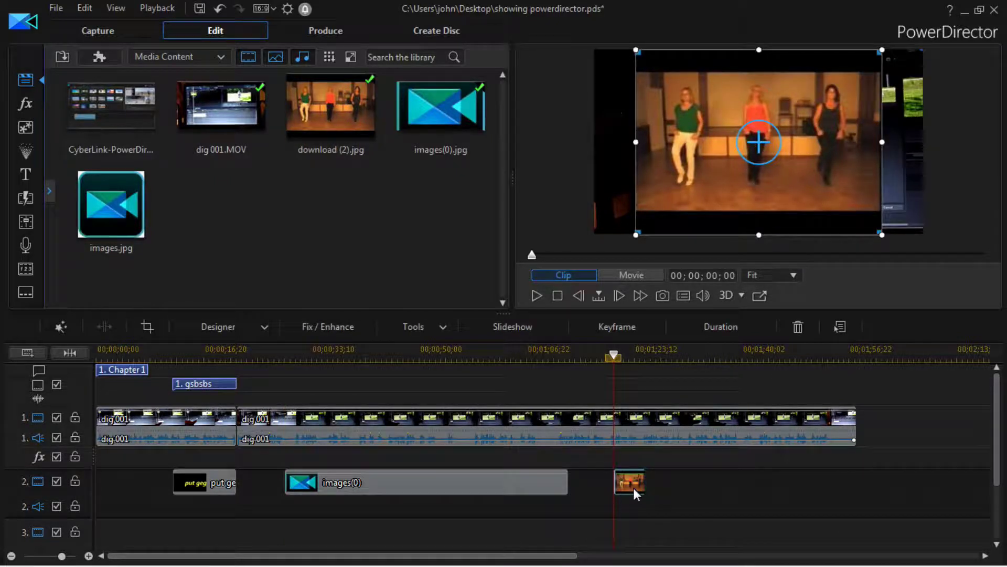
# - Crop the download (2).jpg overlay in freeform mode to about 195 × 128 pixels, framing the three dancers
pyautogui.click(139, 325)
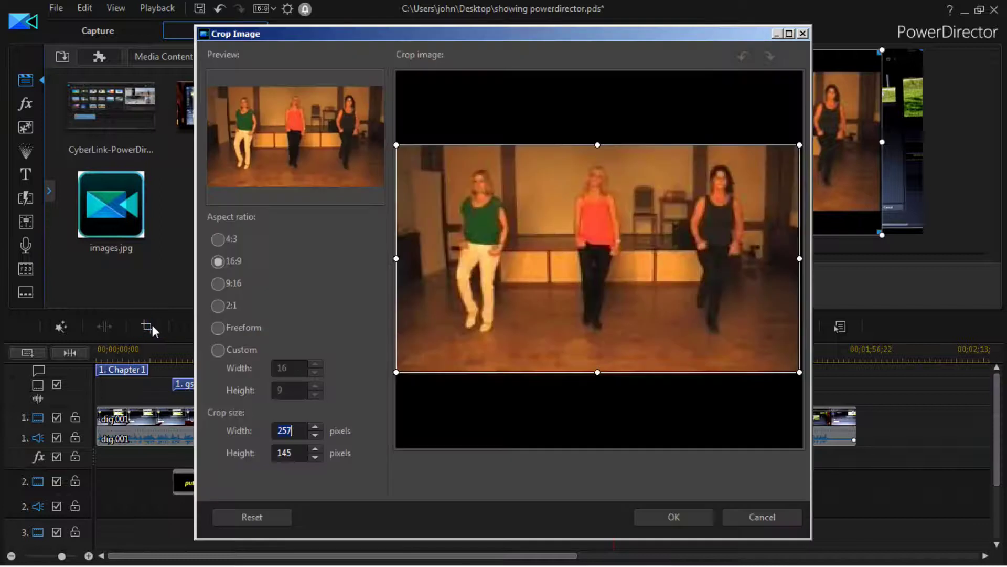
pyautogui.click(218, 328)
pyautogui.moveTo(396, 259); pyautogui.dragTo(540, 262)
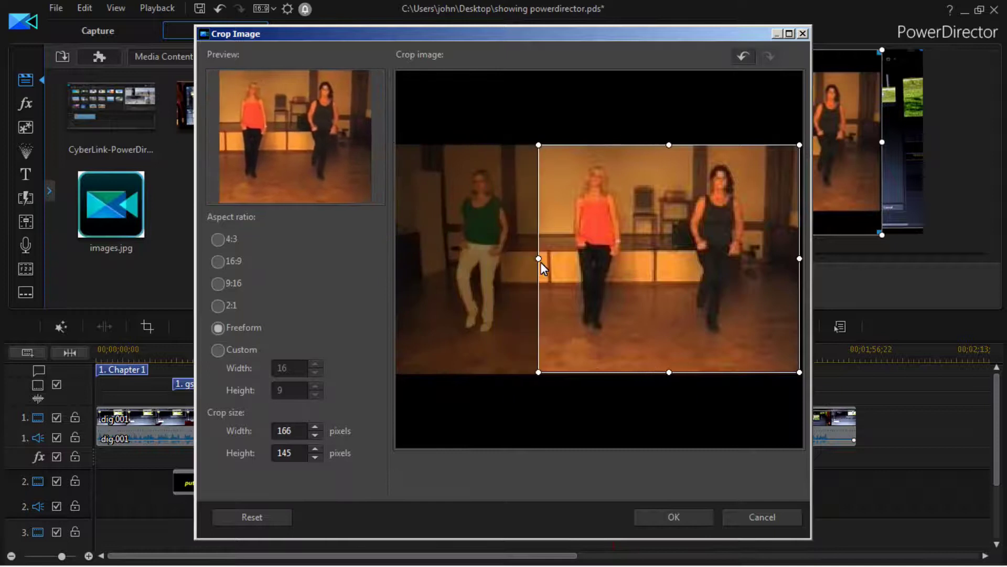
pyautogui.moveTo(798, 260); pyautogui.dragTo(663, 266)
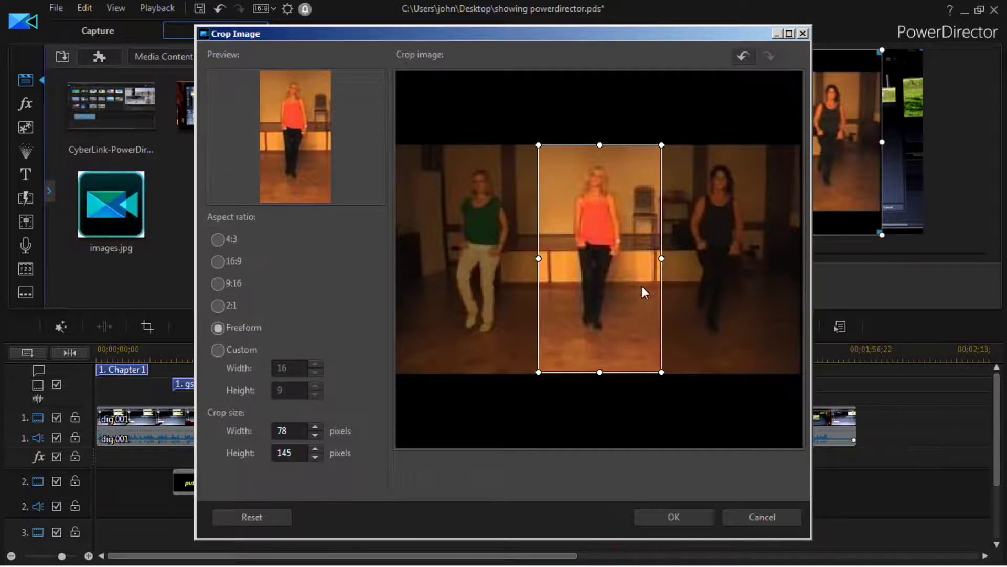
pyautogui.moveTo(662, 260); pyautogui.dragTo(756, 259)
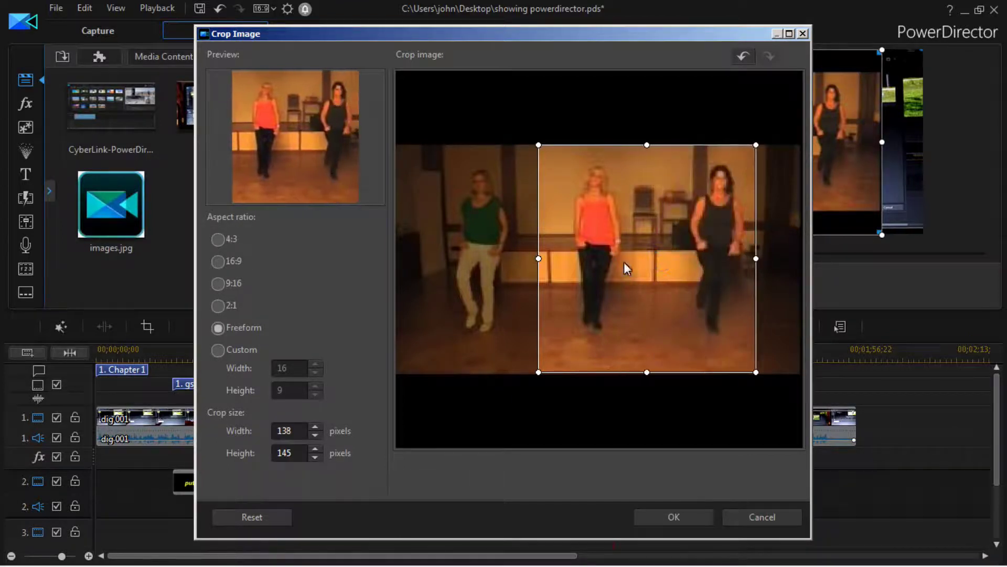
pyautogui.moveTo(540, 261); pyautogui.dragTo(450, 258)
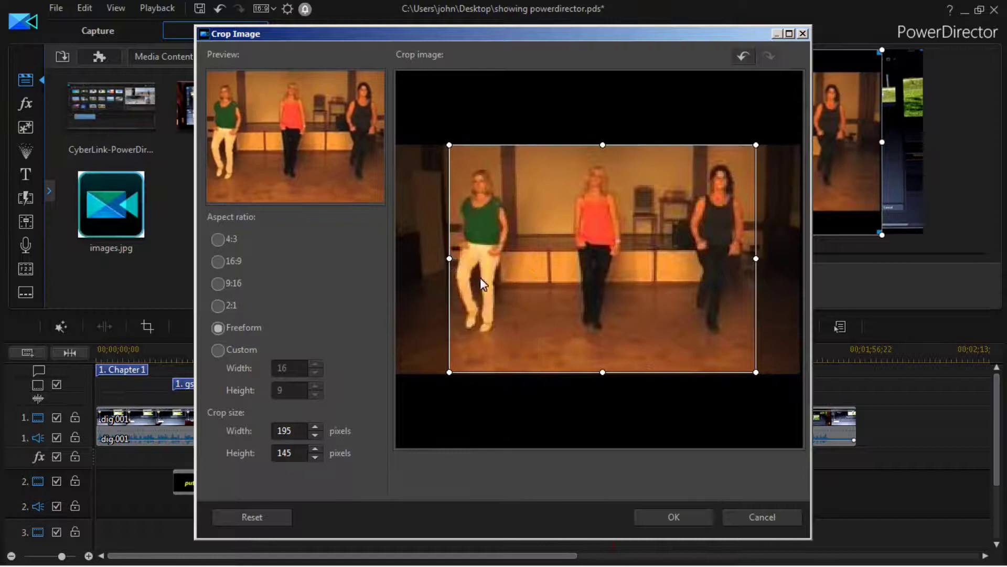
pyautogui.moveTo(606, 374); pyautogui.dragTo(607, 345)
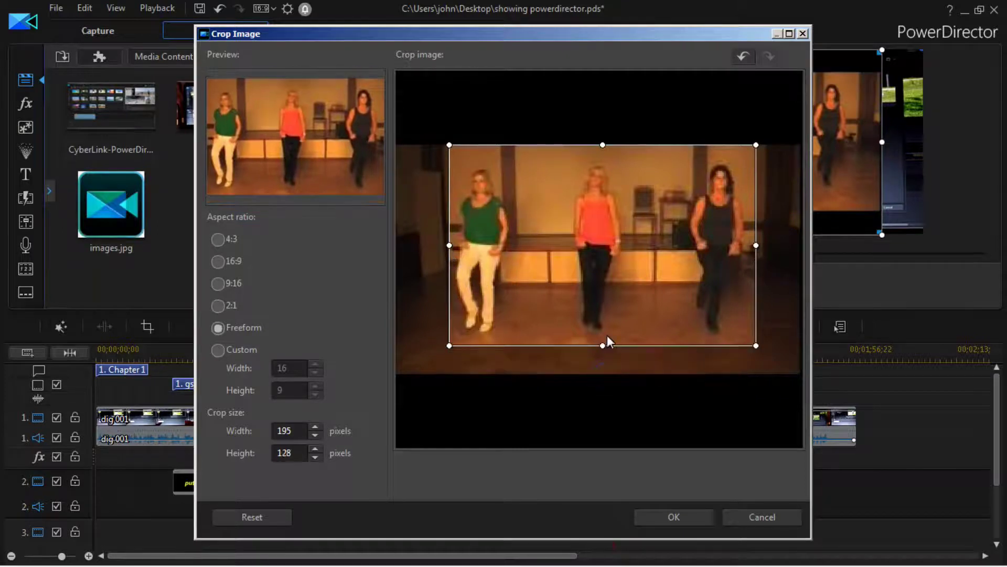
pyautogui.click(684, 515)
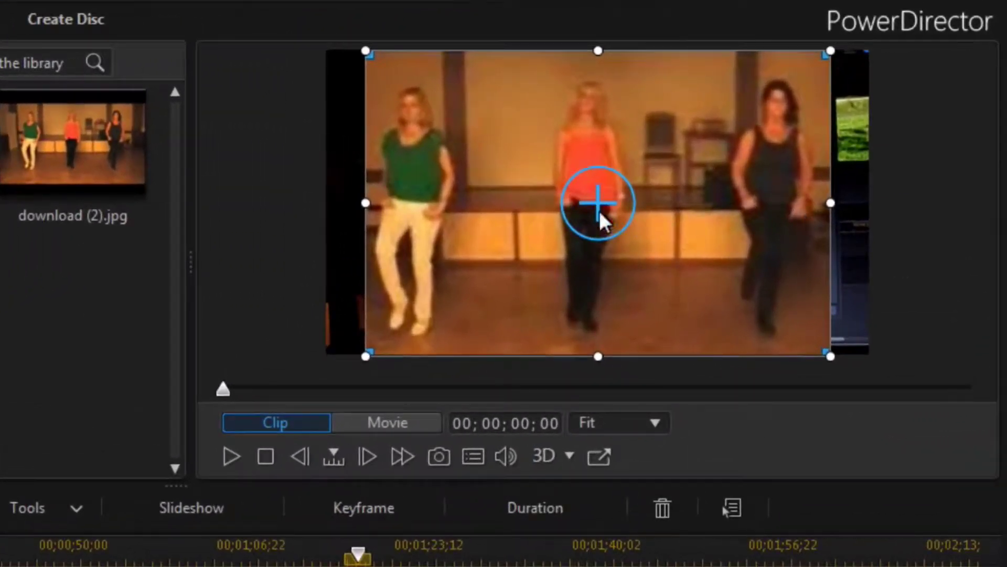
# - Reposition the cropped dancers image in the preview and enlarge it to fill the whole video frame
pyautogui.moveTo(600, 210); pyautogui.dragTo(596, 213)
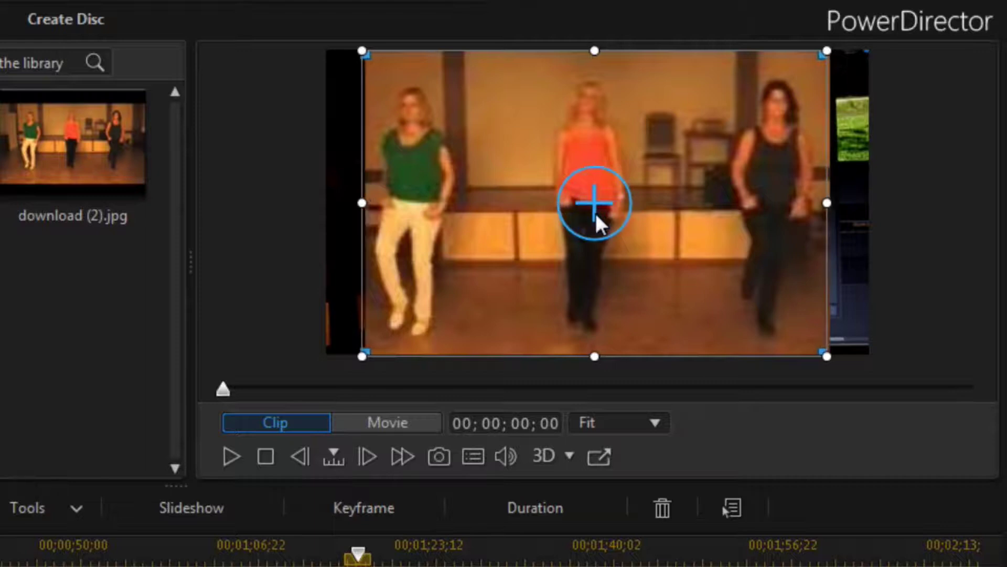
pyautogui.moveTo(597, 215); pyautogui.dragTo(607, 217)
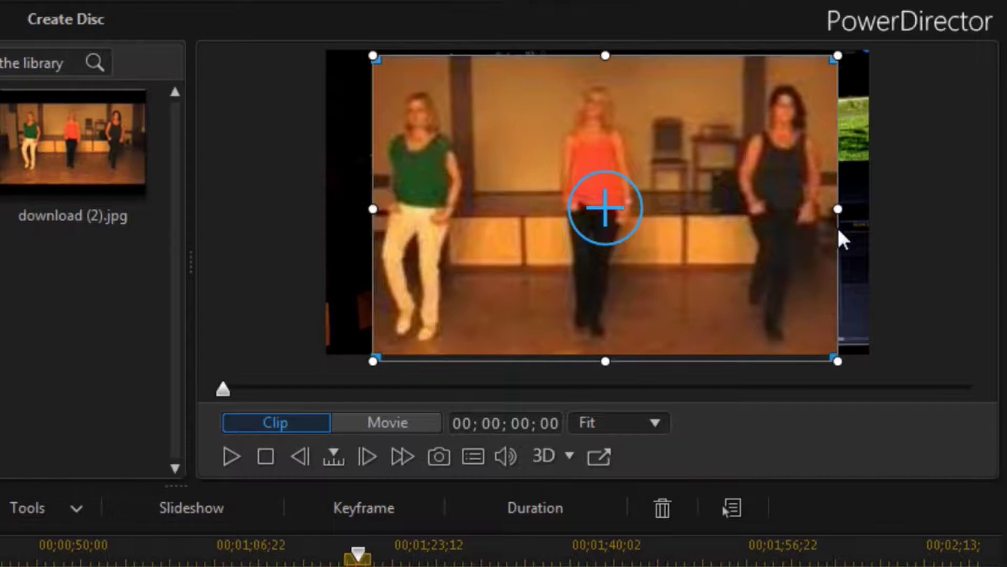
pyautogui.moveTo(841, 207); pyautogui.dragTo(866, 206)
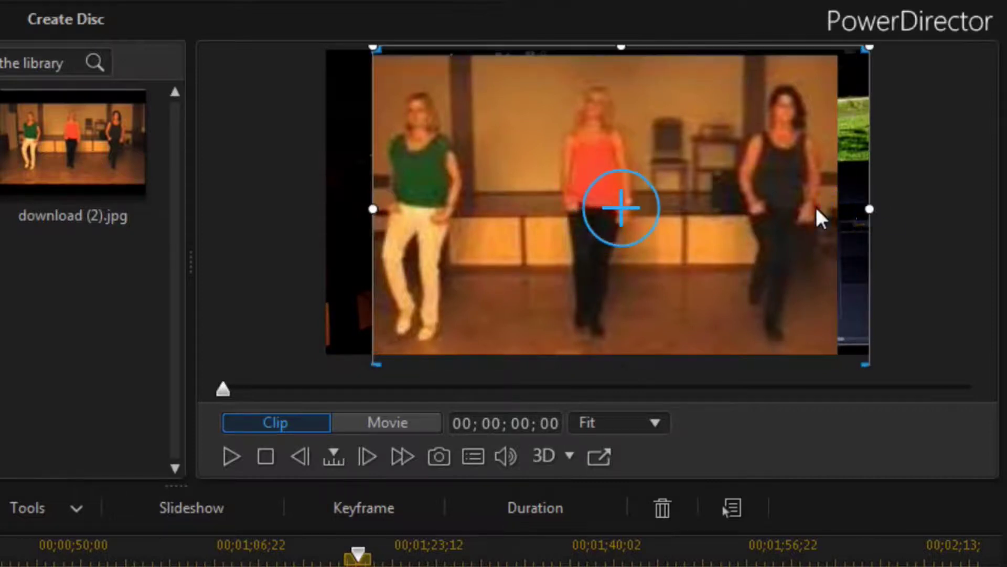
pyautogui.moveTo(373, 209); pyautogui.dragTo(326, 210)
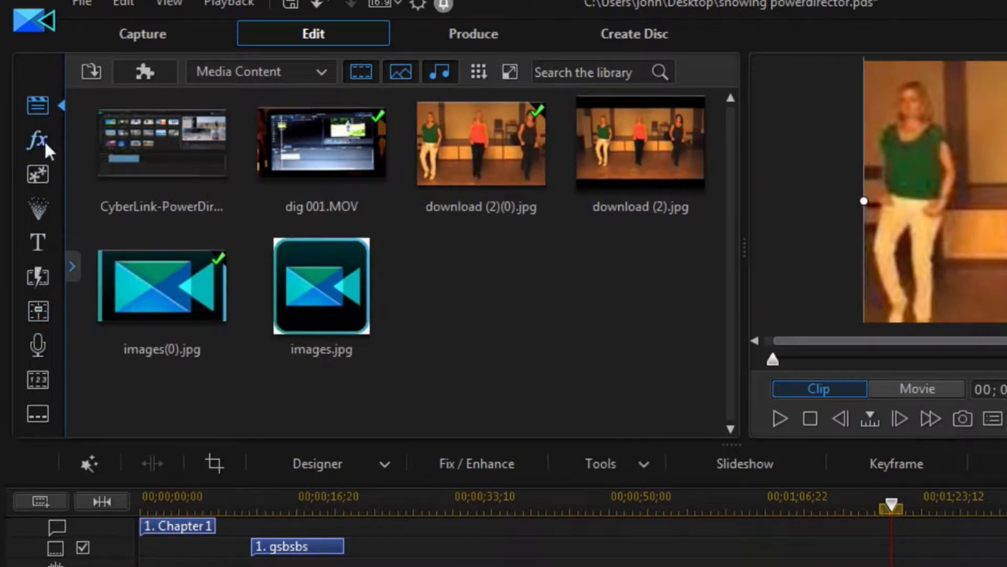
# - View the General transitions and the voice-over recording controls, then return to the media library
pyautogui.click(38, 276)
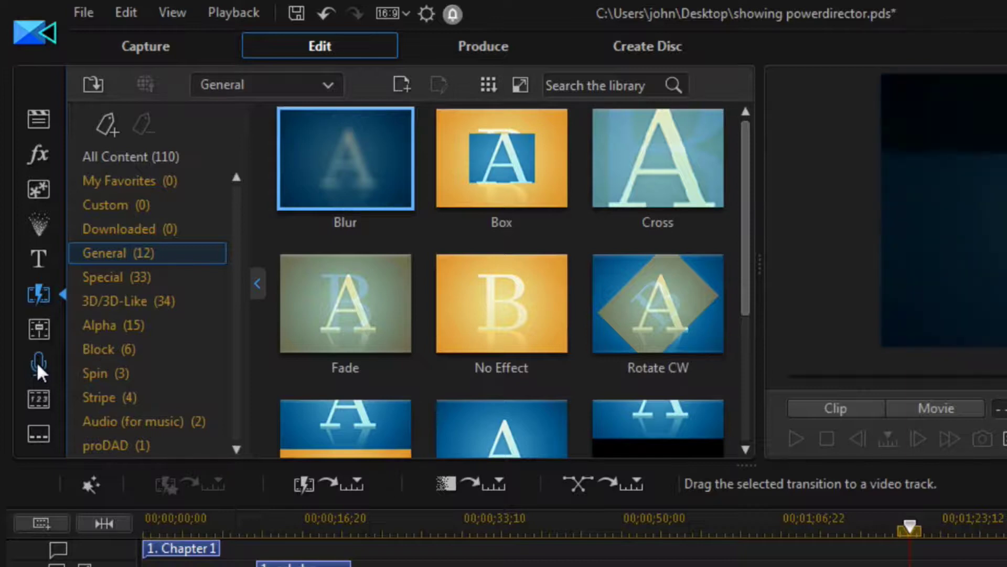
pyautogui.click(37, 364)
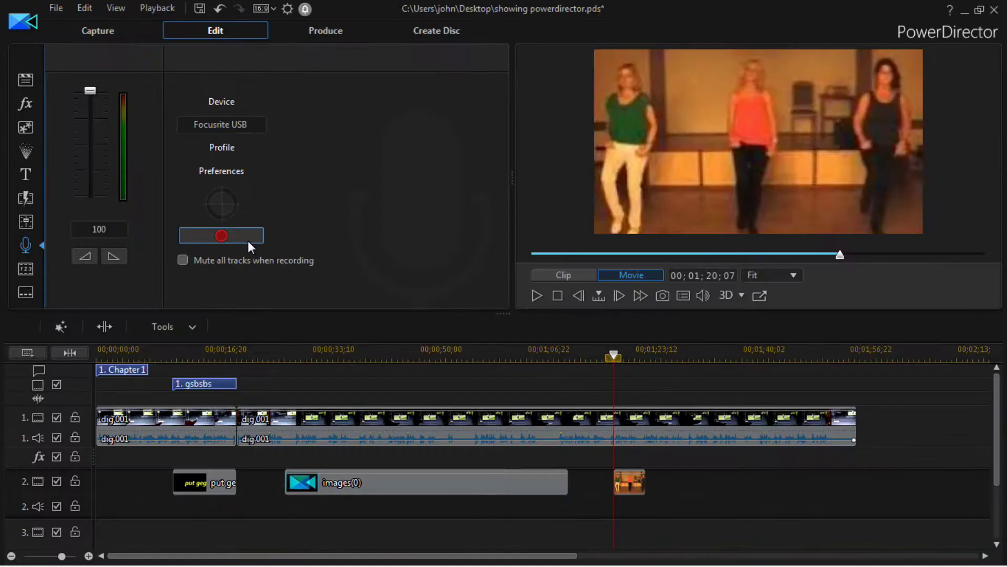
pyautogui.click(27, 78)
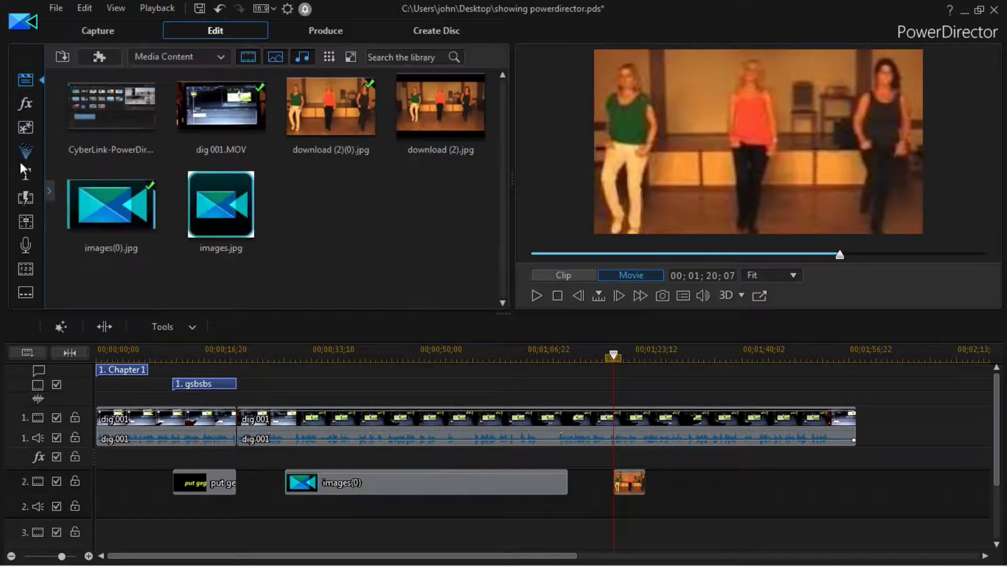
# - Move the put gegeg title on track 2 to about 1:41, and select the gsbsbs subtitle
pyautogui.click(207, 383)
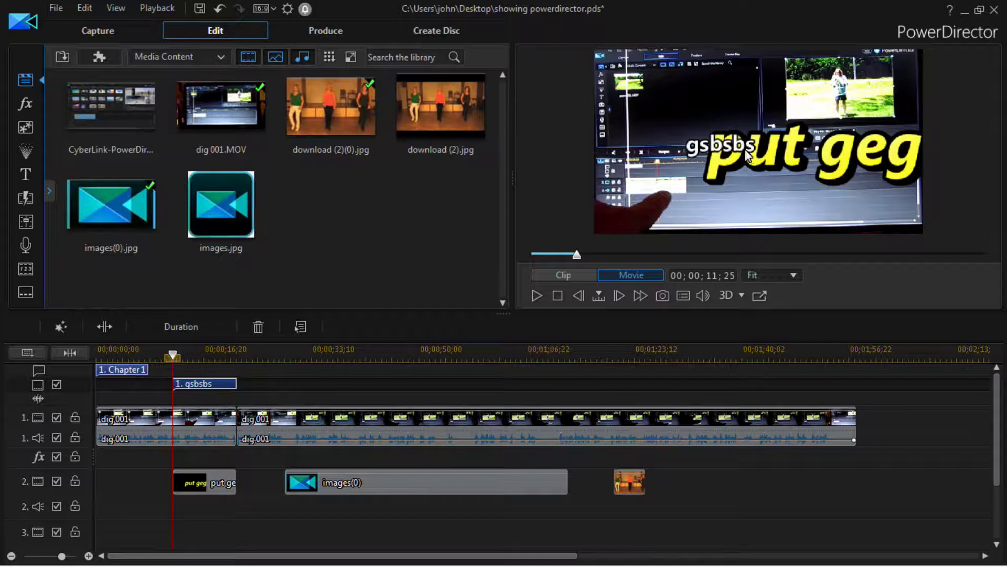
pyautogui.moveTo(228, 483); pyautogui.dragTo(803, 472)
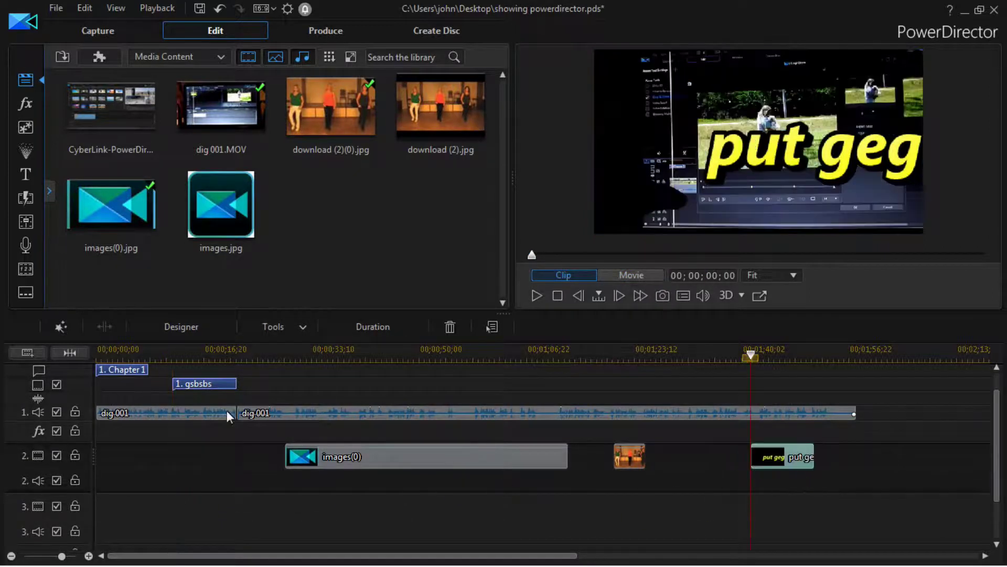
pyautogui.click(204, 382)
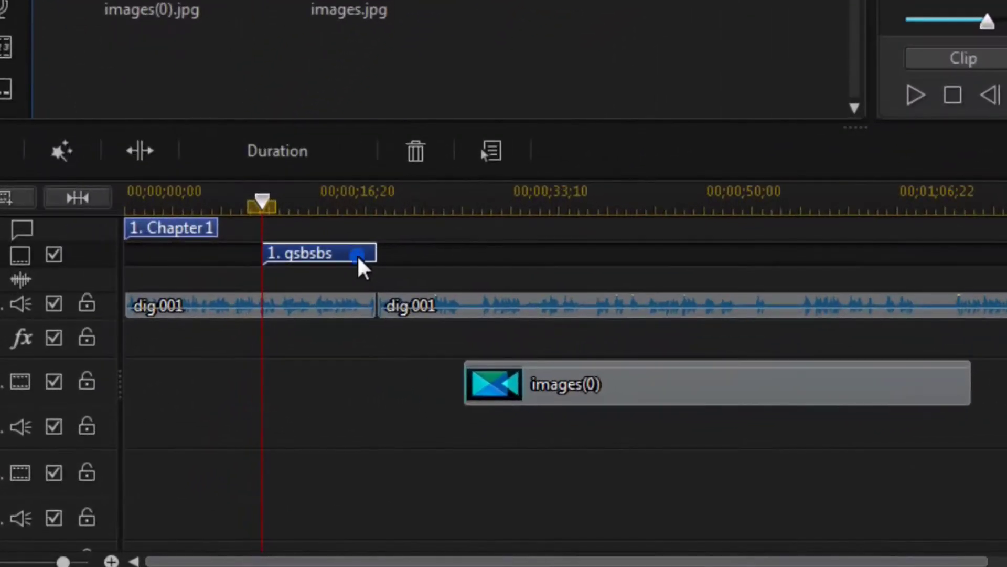
# - Move the gsbsbs subtitle to about 00;00;07;25 and the images(0) overlay to start at the cut between the two dig 001 clips
pyautogui.moveTo(279, 338); pyautogui.dragTo(304, 337)
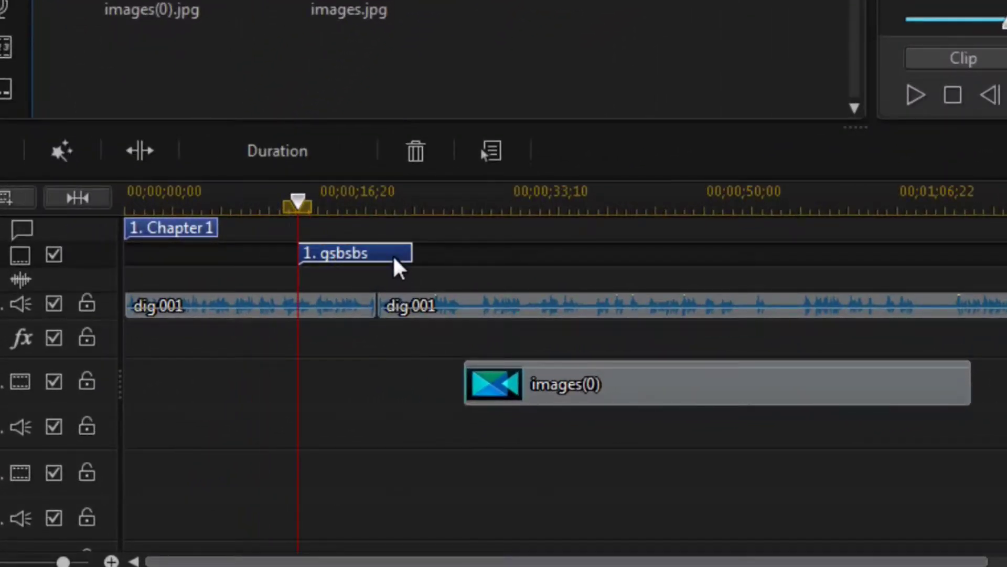
pyautogui.moveTo(392, 254); pyautogui.dragTo(288, 254)
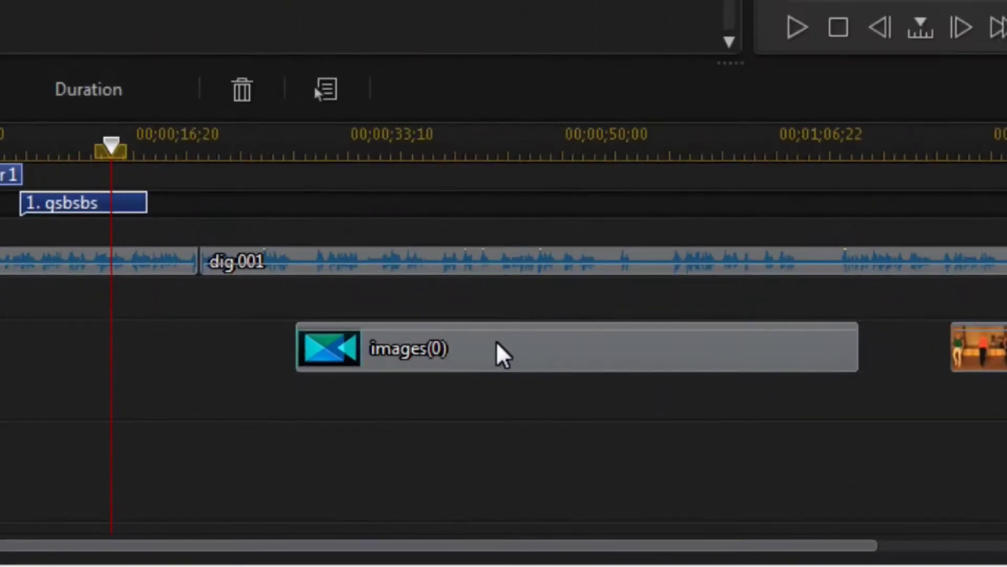
pyautogui.moveTo(496, 342); pyautogui.dragTo(407, 338)
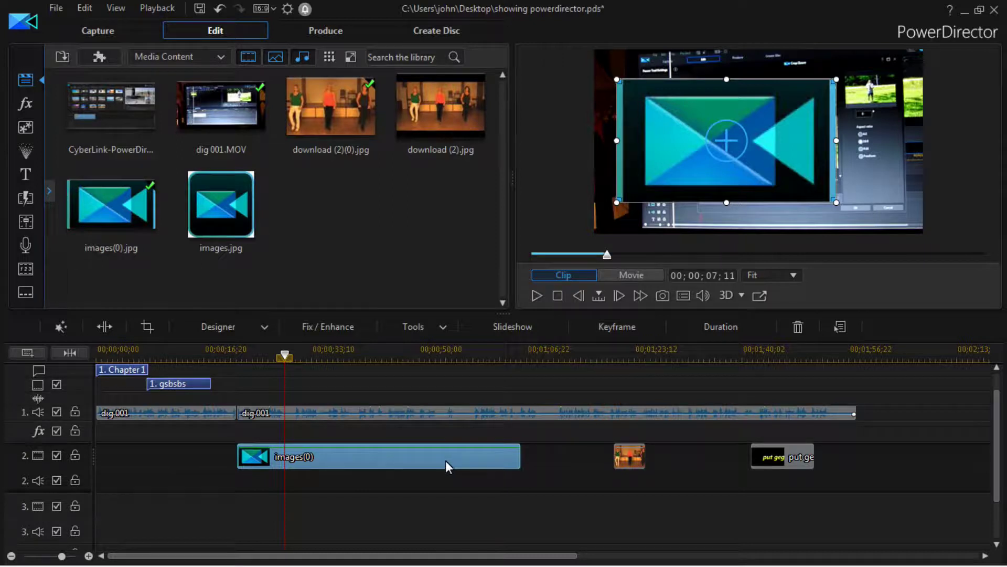
# - Try to set the gsbsbs subtitle's duration to 30 seconds
pyautogui.click(172, 383)
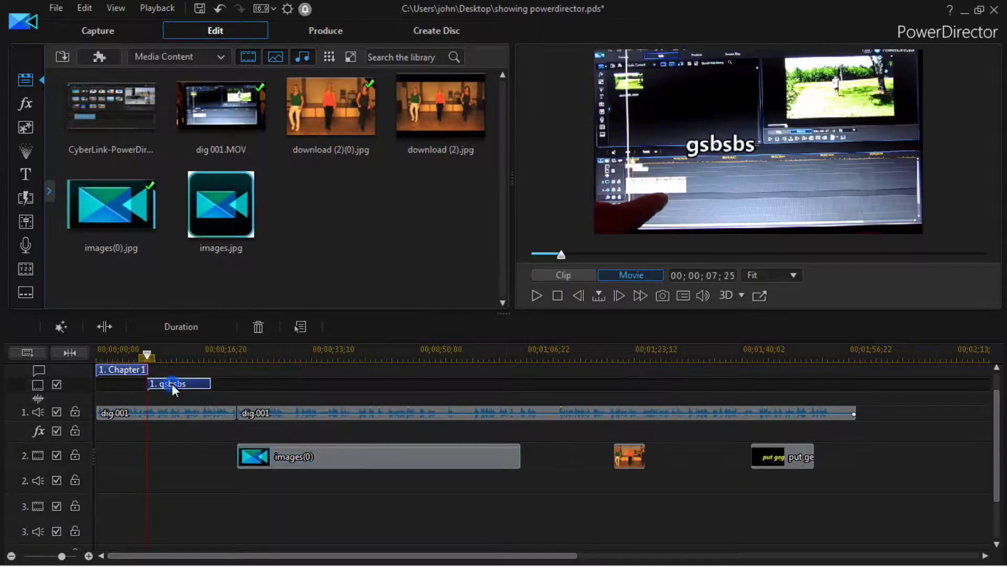
pyautogui.click(180, 325)
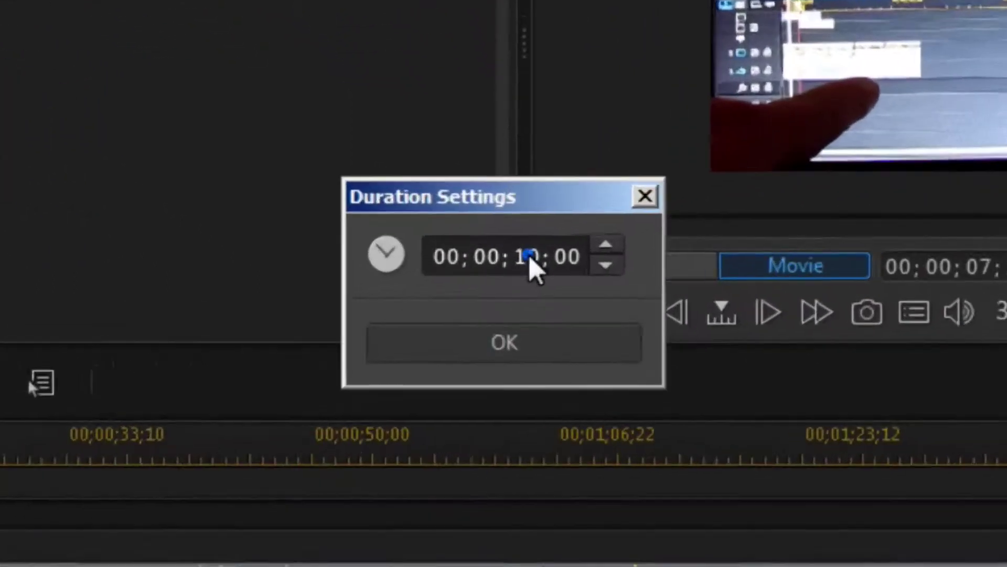
pyautogui.click(529, 255)
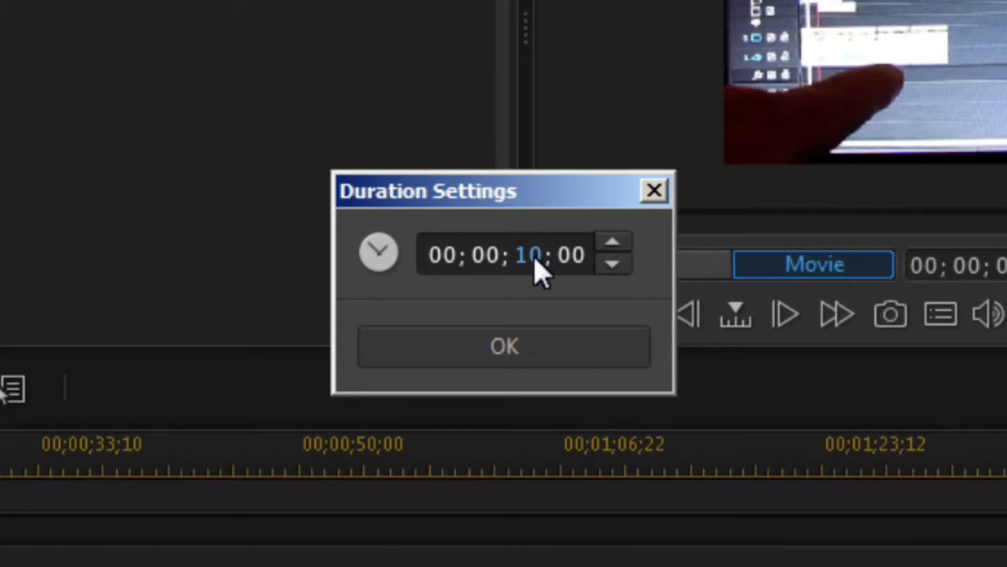
pyautogui.write('0; 30')
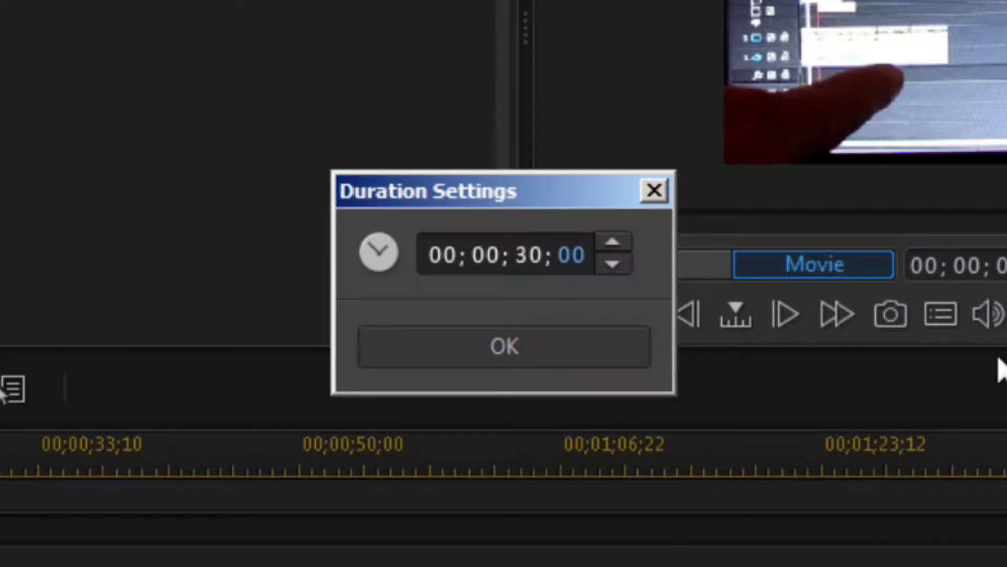
pyautogui.press('Return')
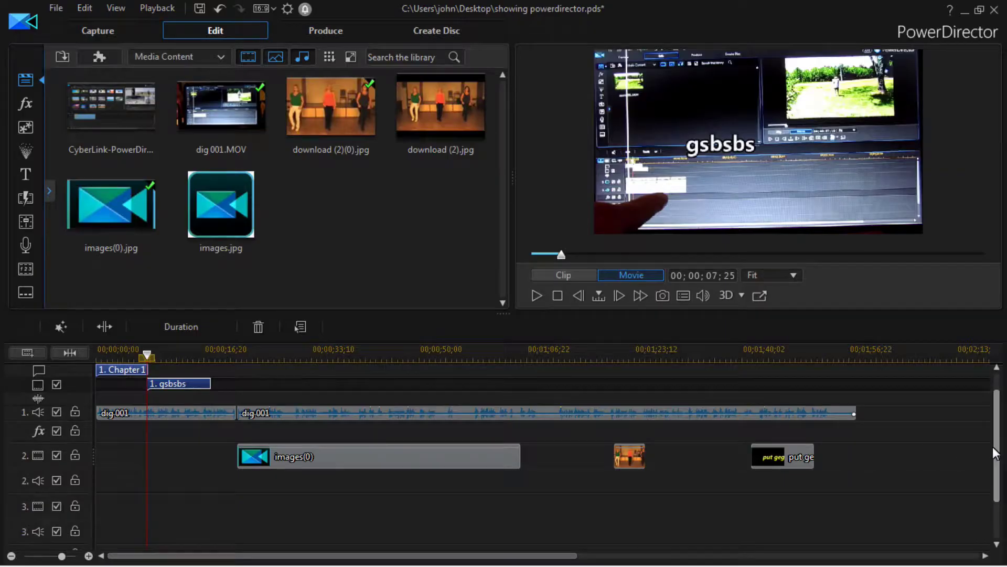
# - Split dig 001 and the images(0) overlay at 00;00;48;16, and remove the dig 001 piece after the cut
pyautogui.scroll(2, 995, 452)
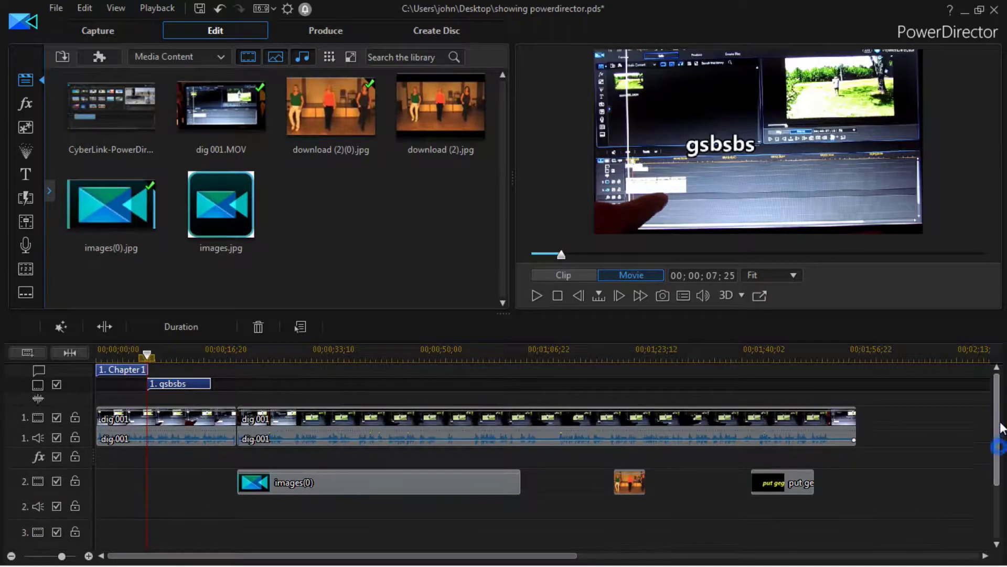
pyautogui.click(409, 348)
pyautogui.click(105, 326)
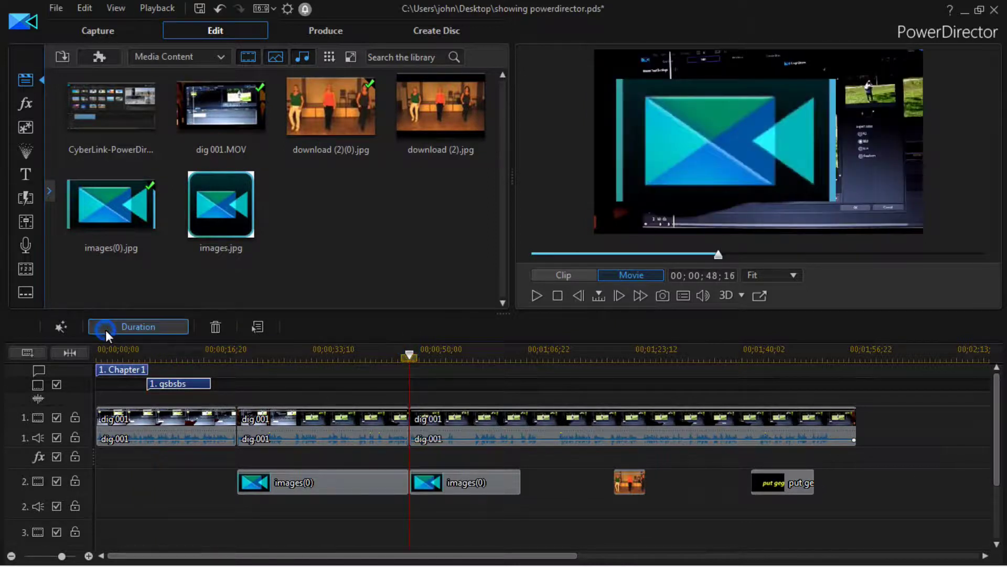
pyautogui.click(433, 420)
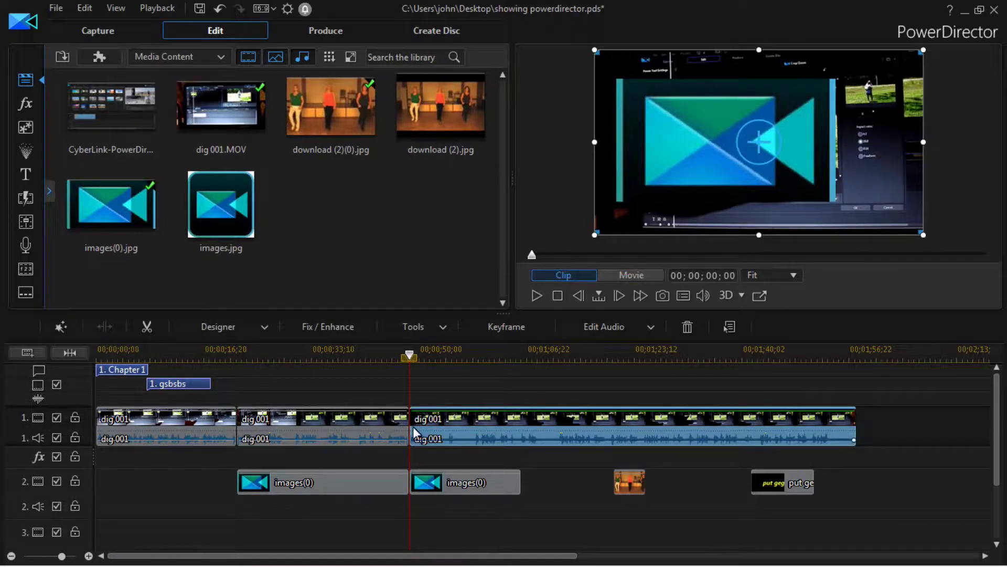
pyautogui.rightClick(509, 423)
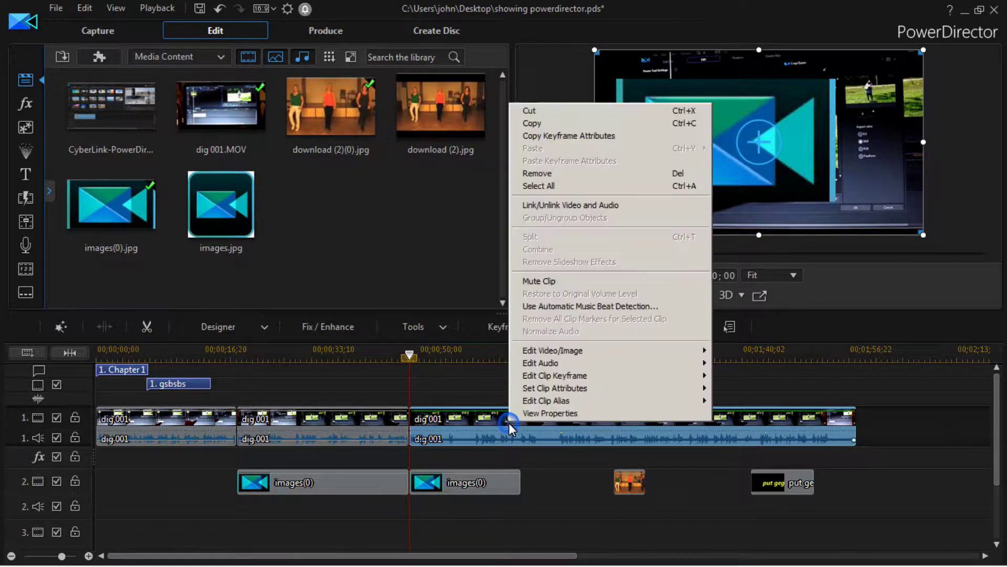
pyautogui.click(564, 179)
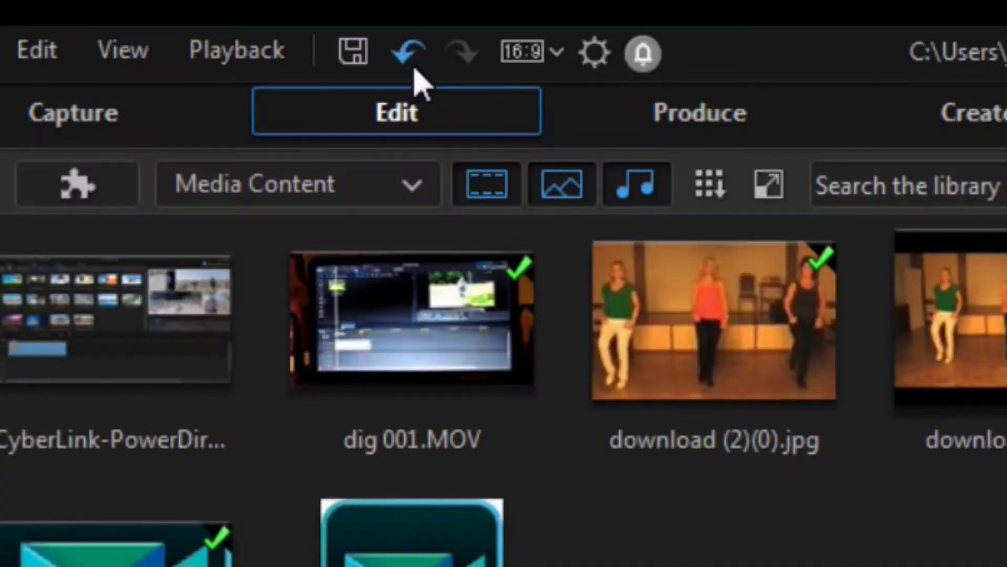
# - Undo the clip removal and the split, and move the playhead to about 00;00;52;16
pyautogui.click(404, 53)
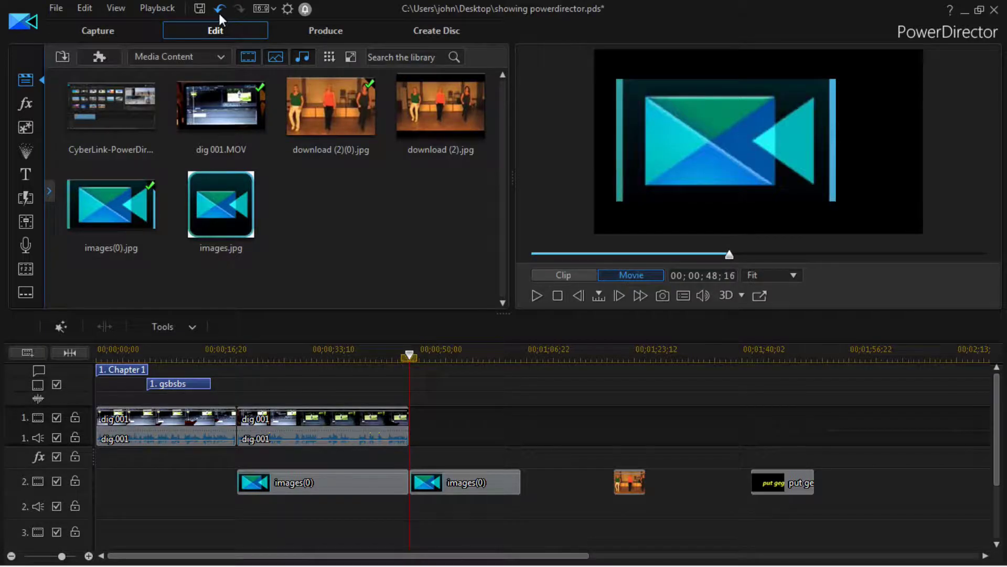
pyautogui.click(218, 9)
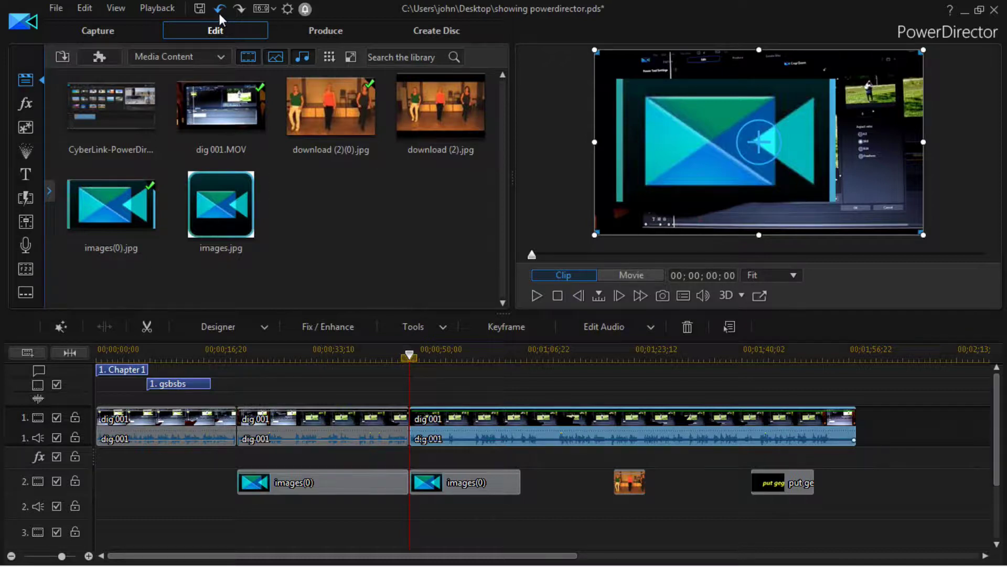
pyautogui.click(219, 14)
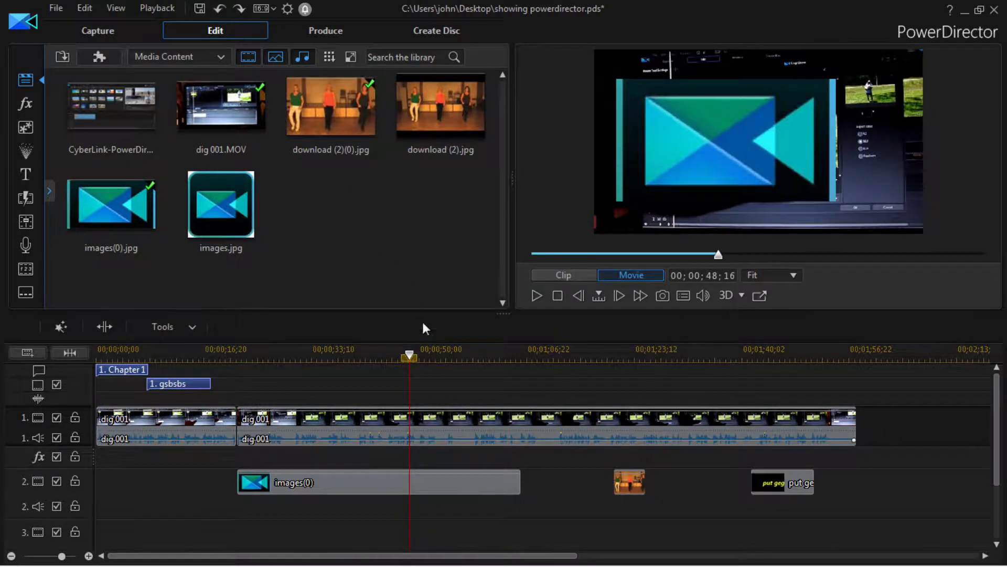
pyautogui.moveTo(413, 357); pyautogui.dragTo(439, 358)
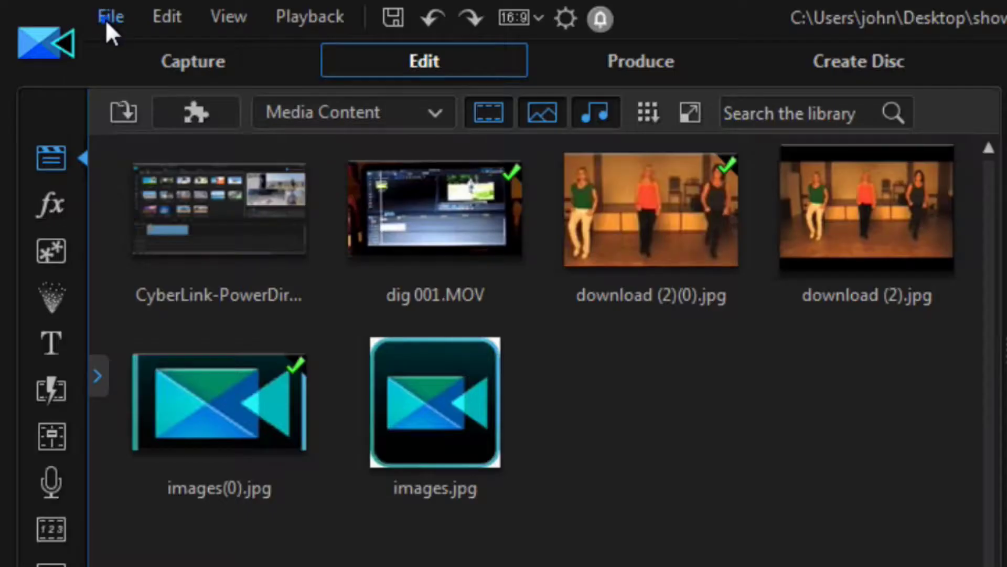
pyautogui.click(106, 19)
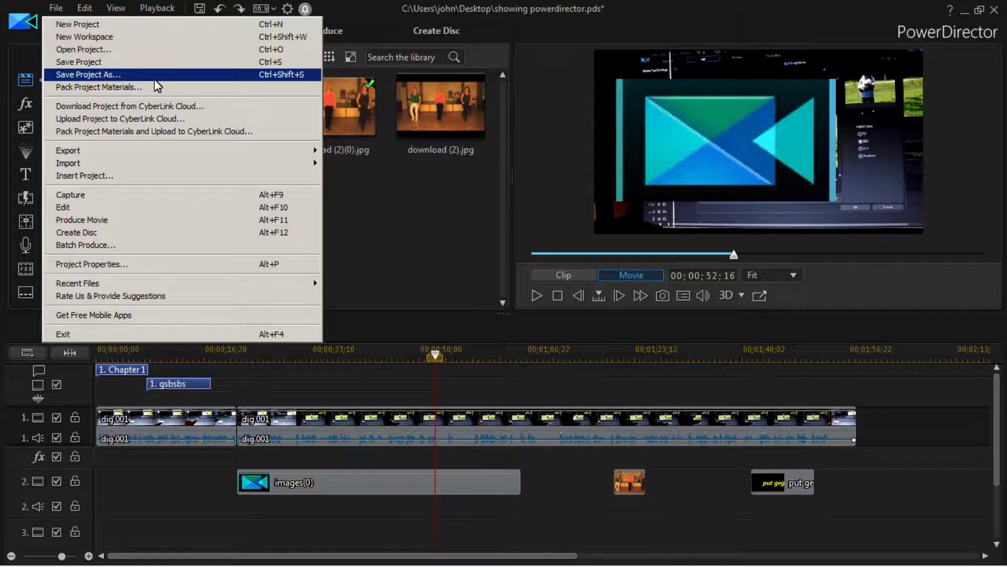
pyautogui.click(304, 156)
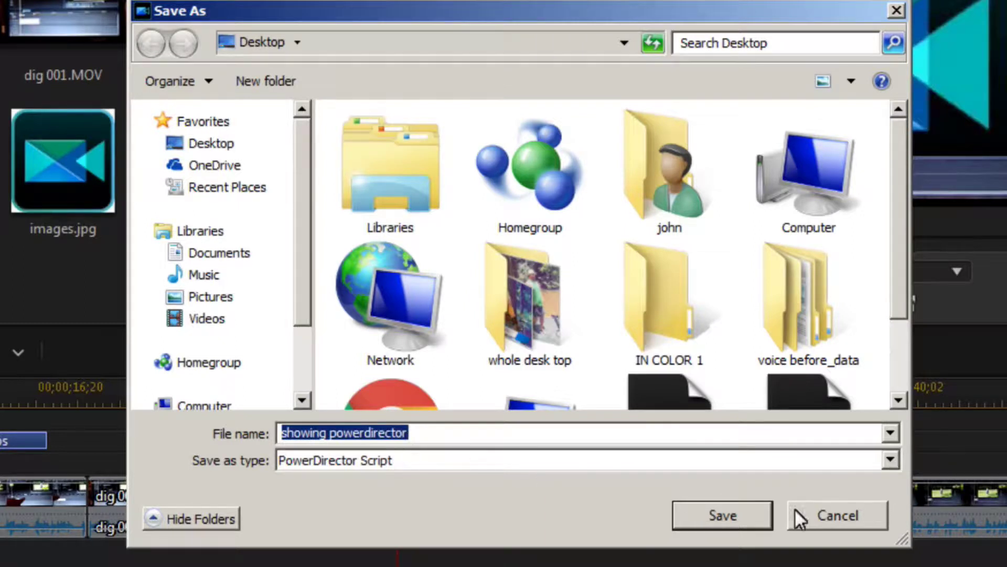
pyautogui.click(827, 518)
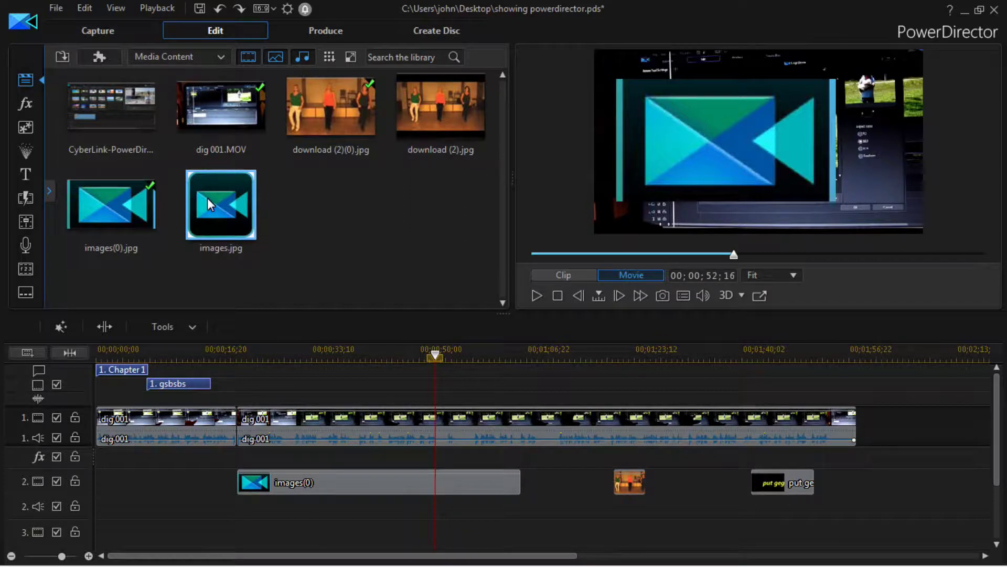
# - Save the project on the Desktop under its current name, showing powerdirector
pyautogui.click(57, 9)
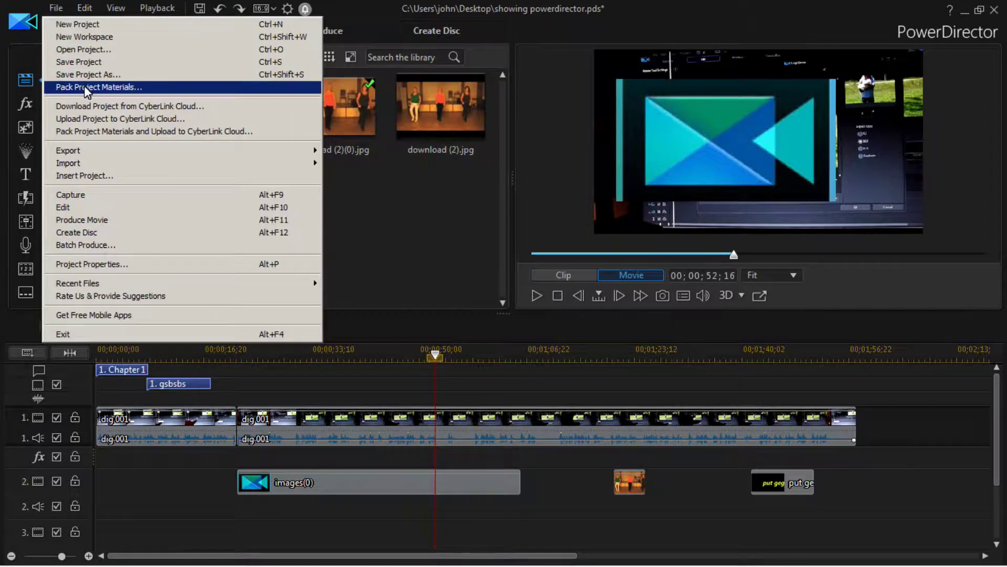
pyautogui.click(116, 63)
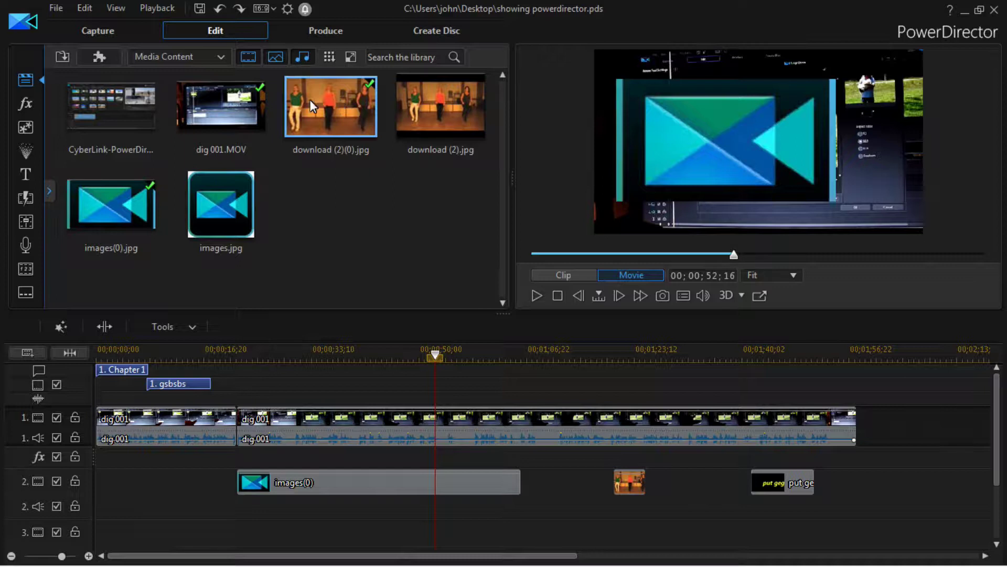
pyautogui.click(57, 9)
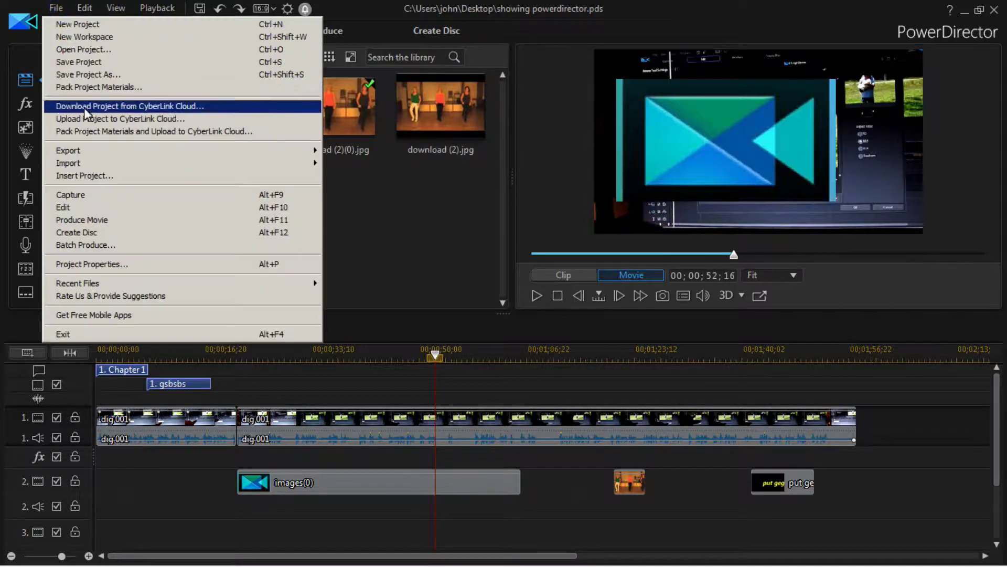
pyautogui.click(112, 73)
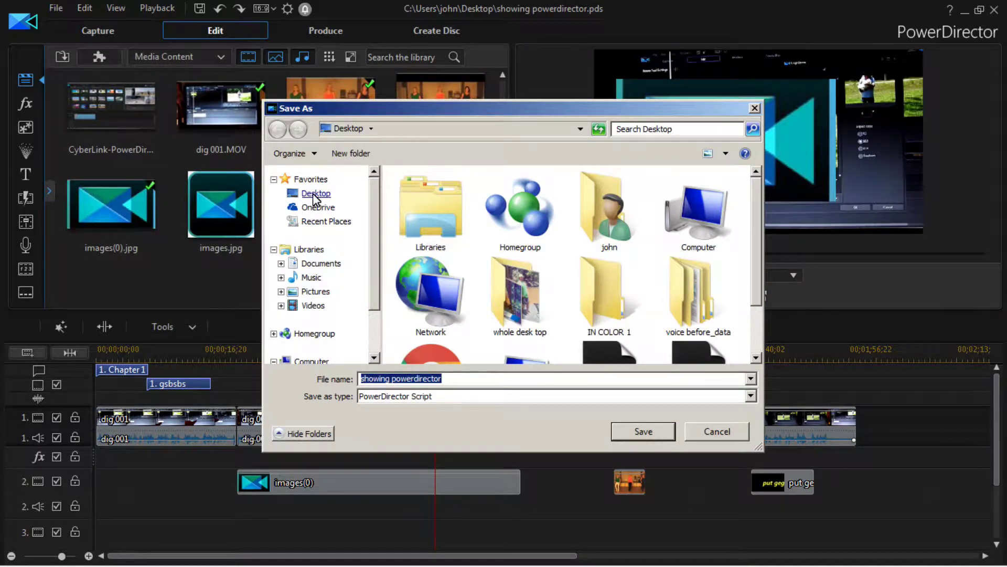
pyautogui.press('Return')
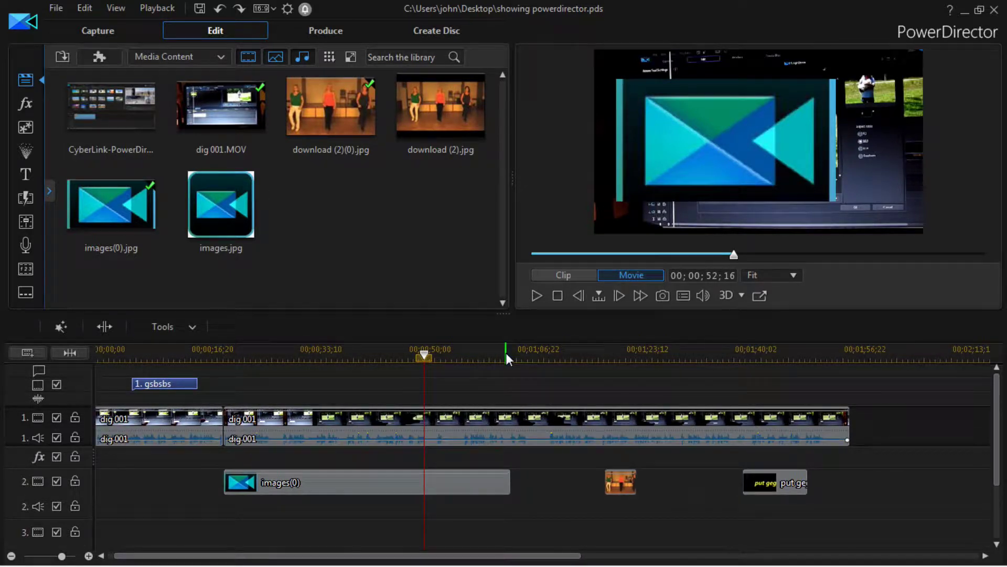
# - Shrink the dancers image overlay to about 60 percent of the frame width and place it near the centre of the frame
pyautogui.click(620, 477)
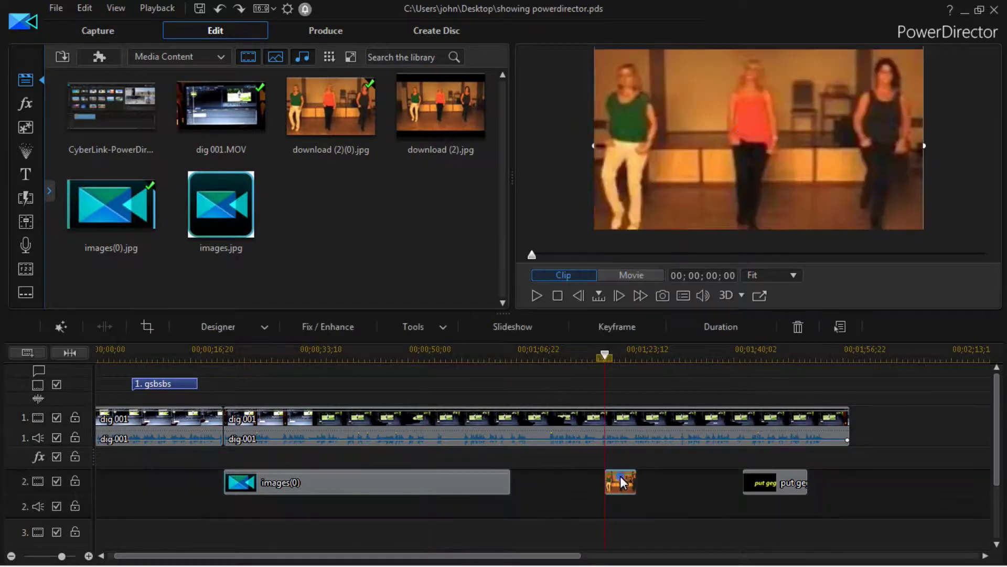
pyautogui.moveTo(923, 147); pyautogui.dragTo(853, 154)
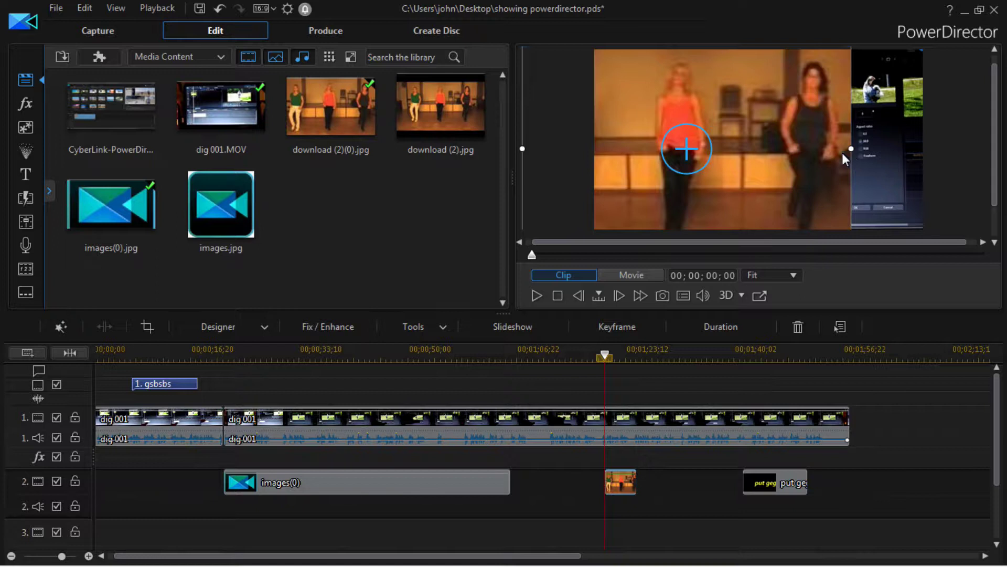
pyautogui.moveTo(852, 147); pyautogui.dragTo(740, 157)
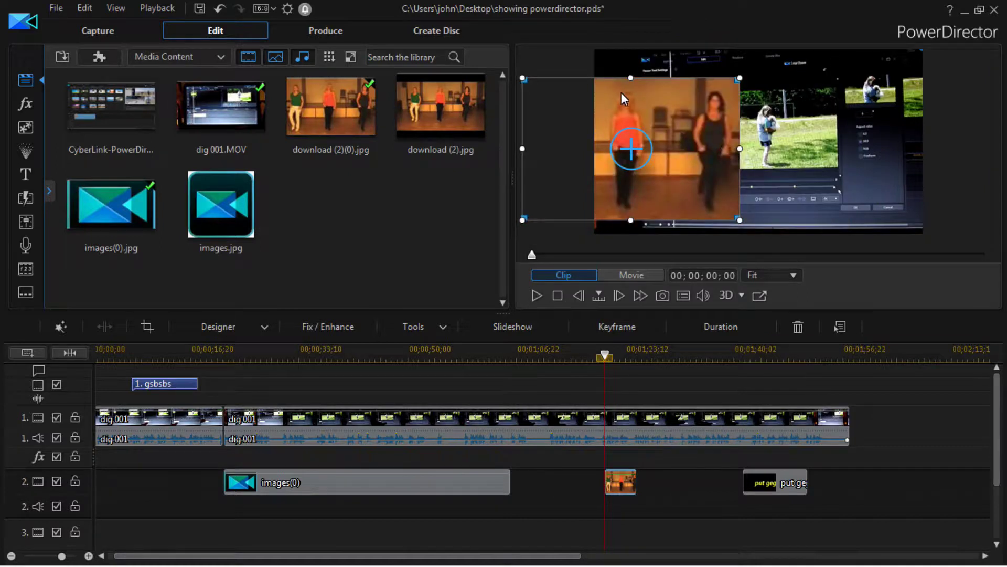
pyautogui.moveTo(650, 81); pyautogui.dragTo(753, 101)
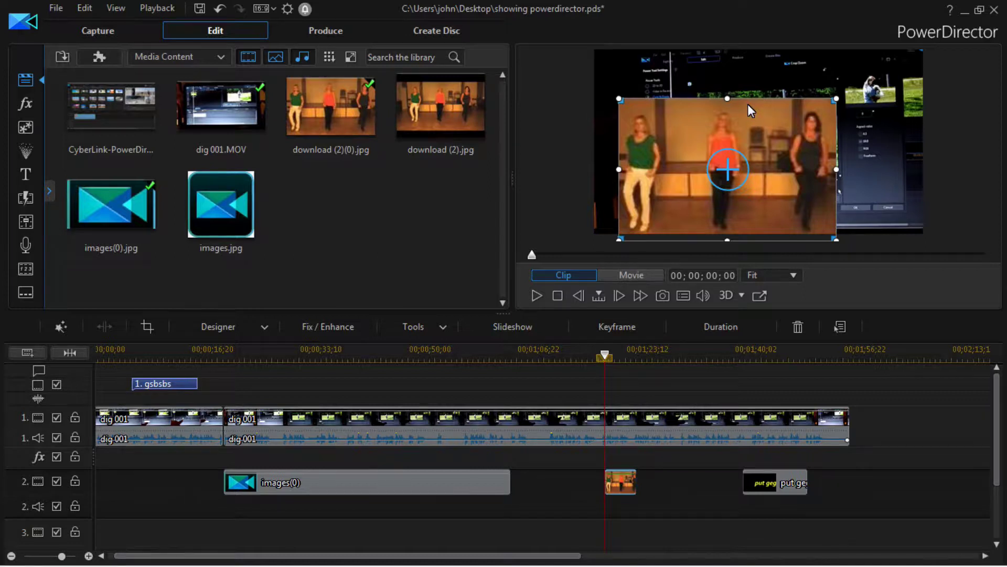
pyautogui.moveTo(747, 104); pyautogui.dragTo(769, 75)
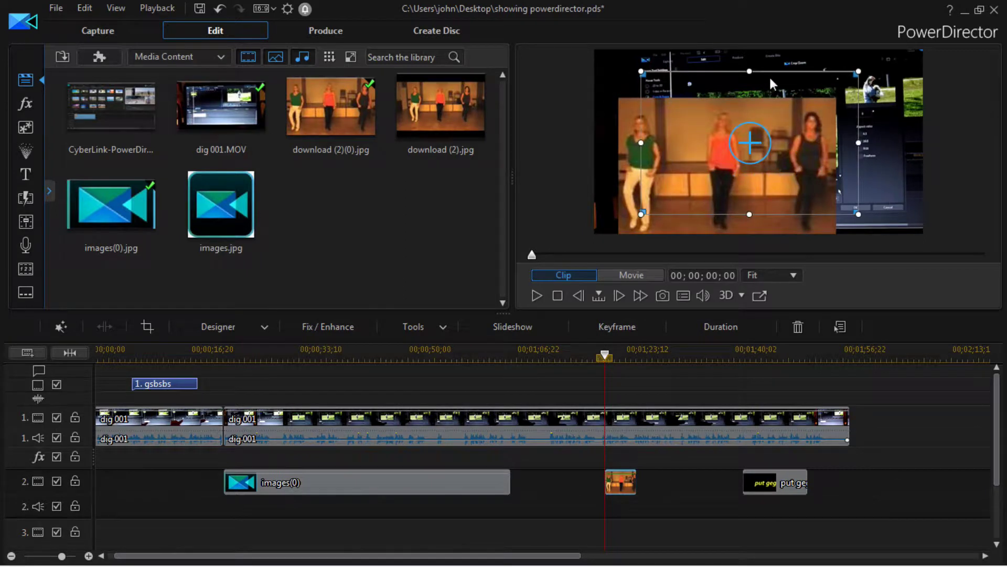
pyautogui.moveTo(856, 143)
pyautogui.mouseDown()
pyautogui.moveTo(757, 144)
pyautogui.moveTo(845, 144)
pyautogui.mouseUp()
pyautogui.click(847, 145)
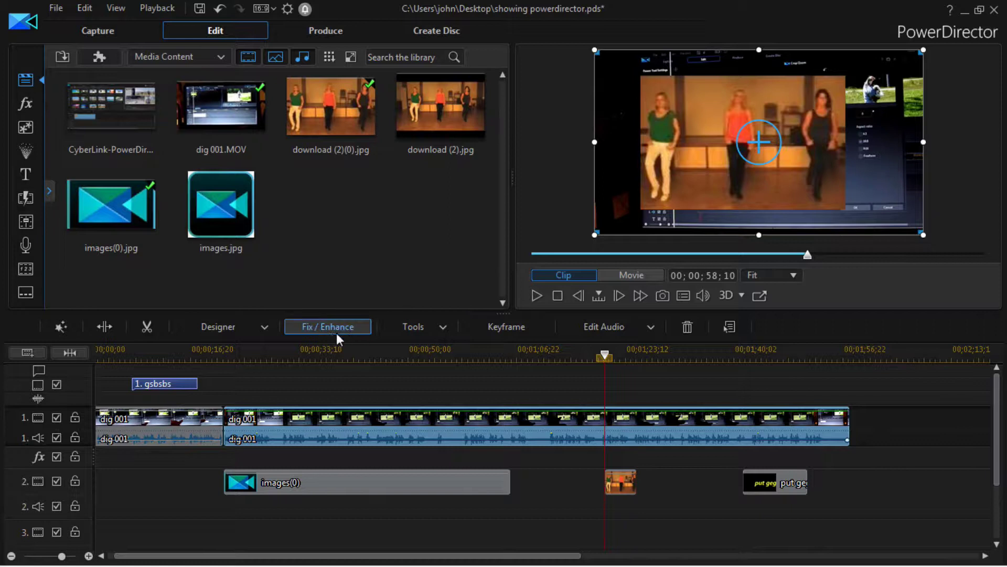
# - Review the Track Manager options for adding video, audio and effect tracks, and close them without adding any
pyautogui.click(31, 355)
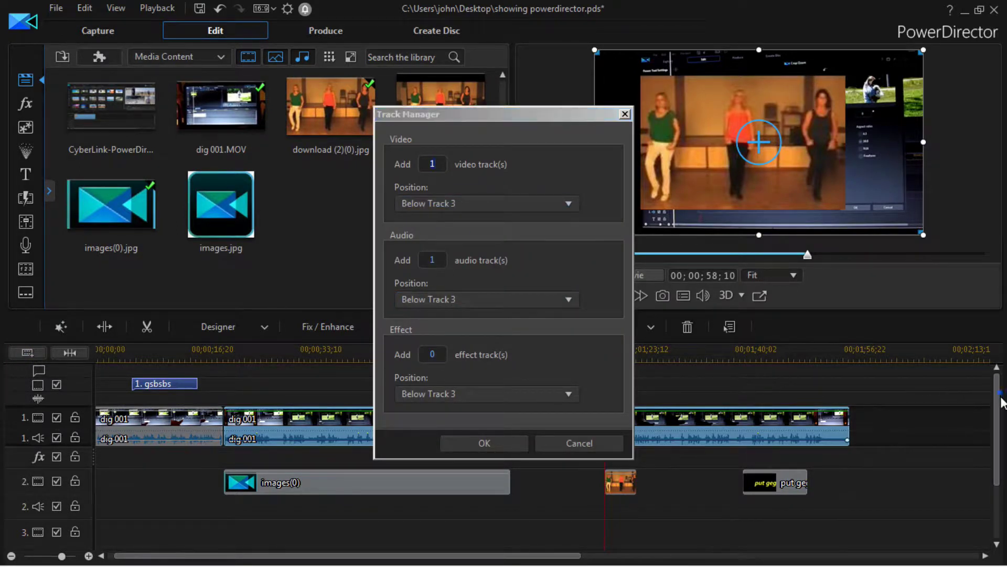
pyautogui.click(576, 442)
pyautogui.scroll(-1, 1001, 433)
pyautogui.scroll(-2, 1001, 433)
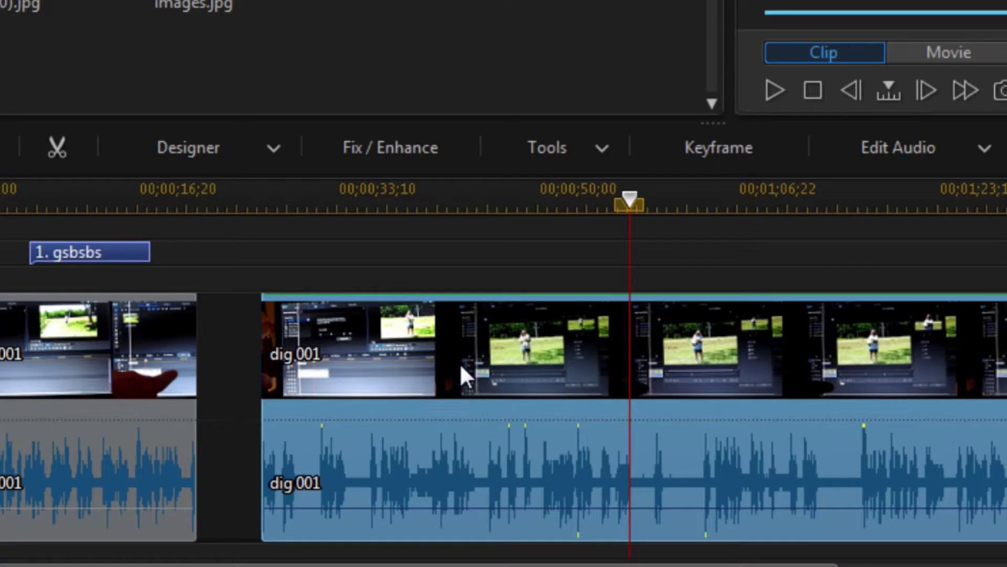
# - Move the second dig 001 clip back against the end of the first clip to close the gap on track 1
pyautogui.moveTo(459, 363); pyautogui.dragTo(402, 367)
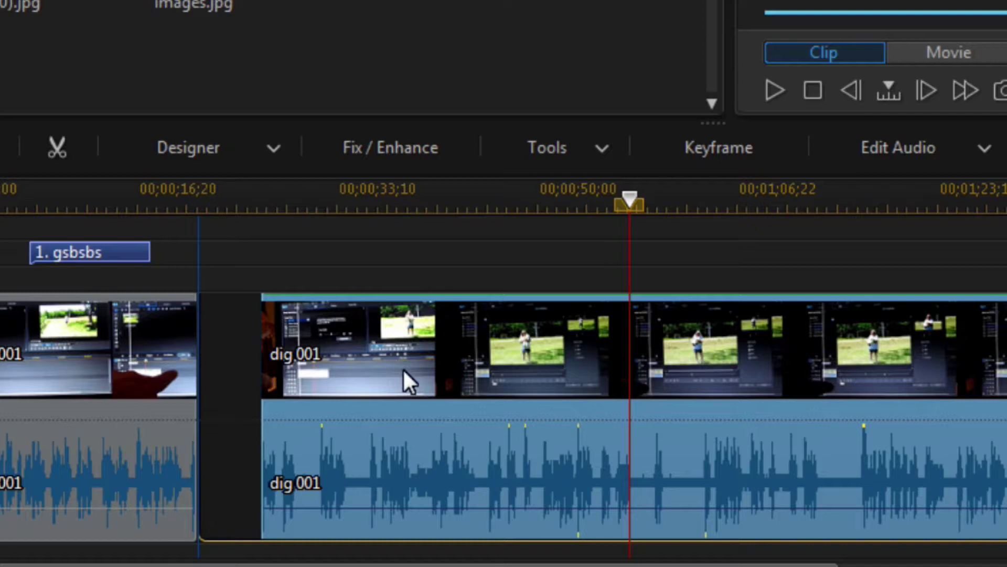
pyautogui.moveTo(402, 367); pyautogui.dragTo(402, 367)
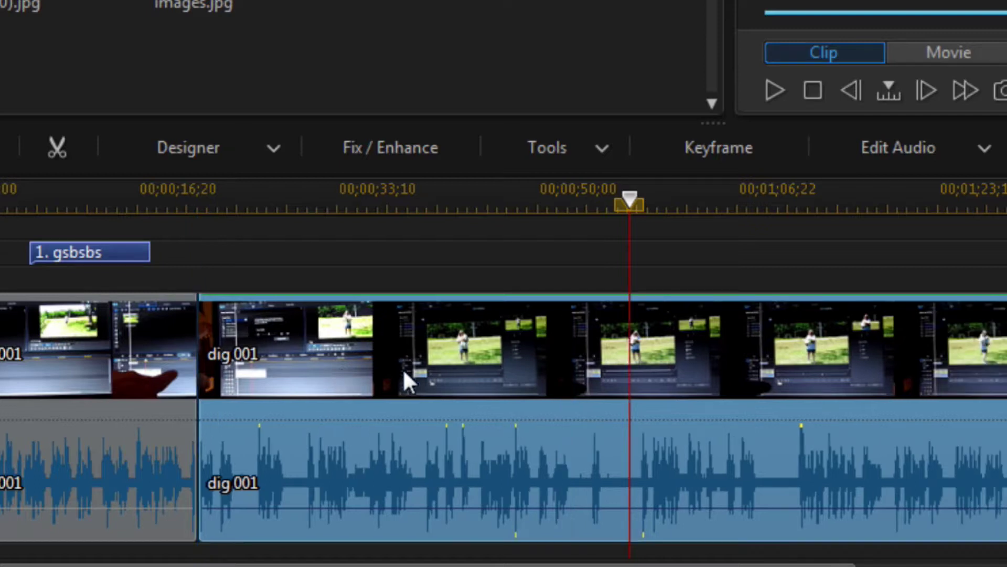
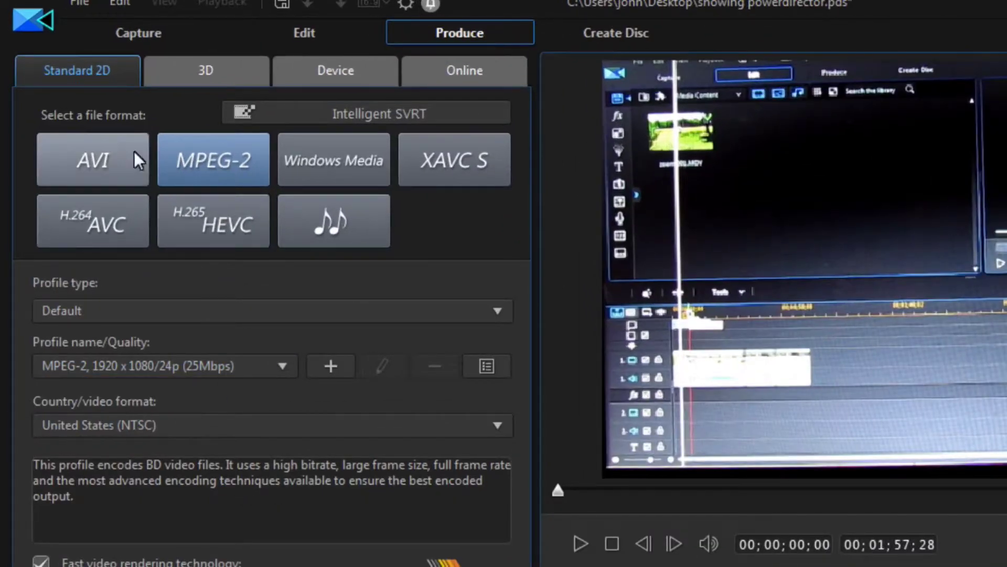
# - Set the production format to MPEG-2 with the MPEG-2, 1280 x 720/30p (20 Mbps) quality profile
pyautogui.click(90, 152)
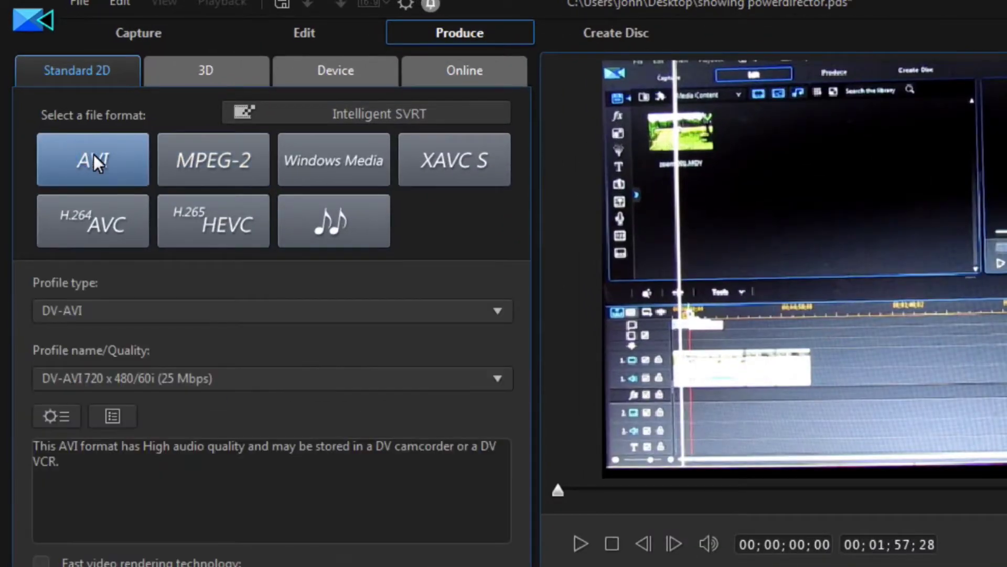
pyautogui.click(213, 159)
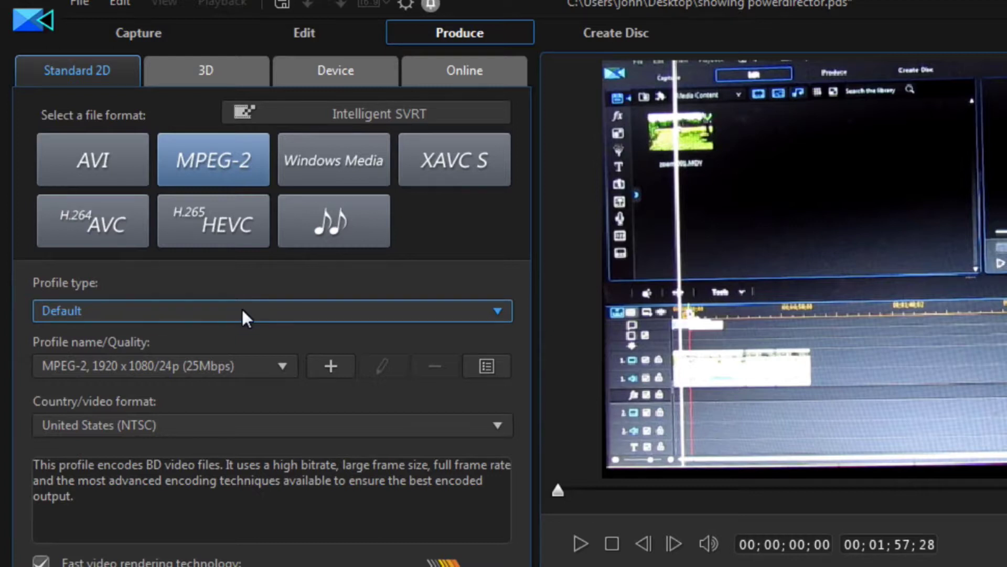
pyautogui.click(281, 368)
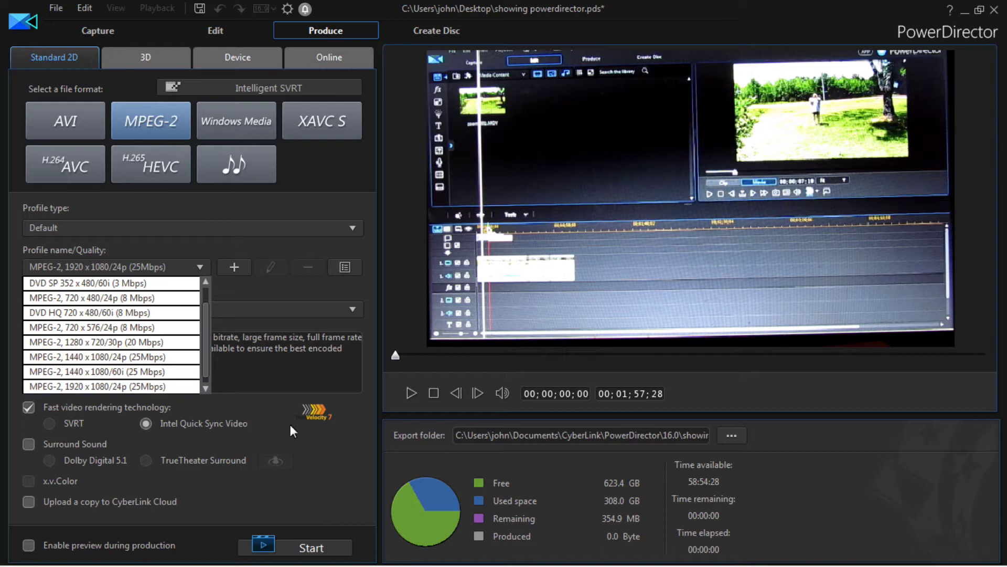
pyautogui.click(130, 346)
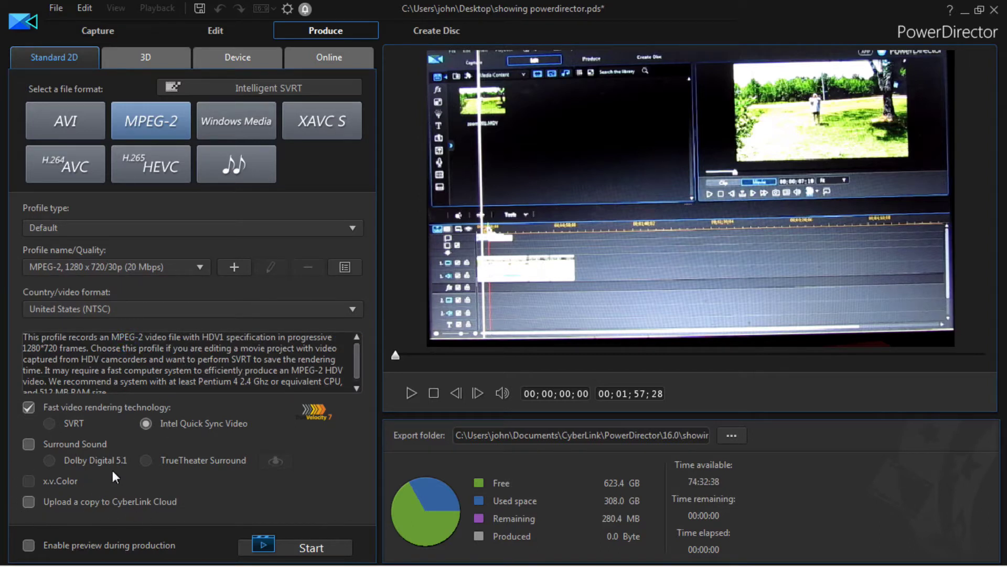
# - Set the export location to the Desktop, keeping the file name showing powerdirector and the .mpg type
pyautogui.click(732, 437)
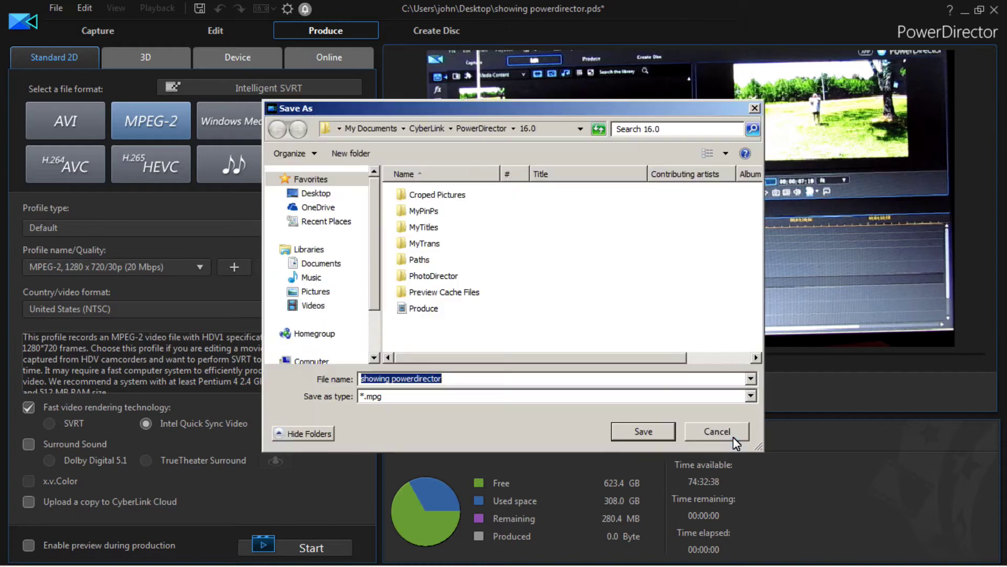
pyautogui.click(310, 195)
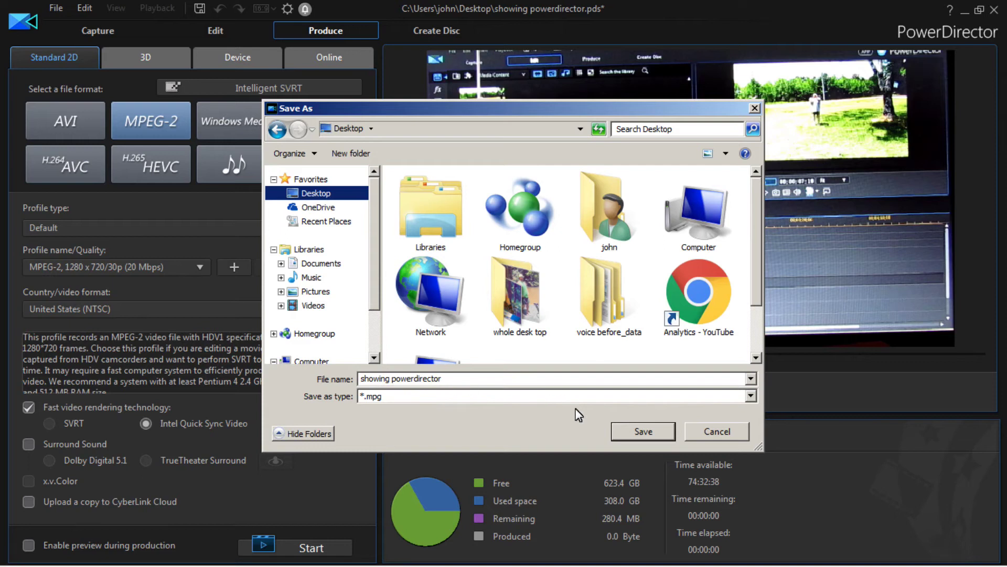
pyautogui.click(642, 432)
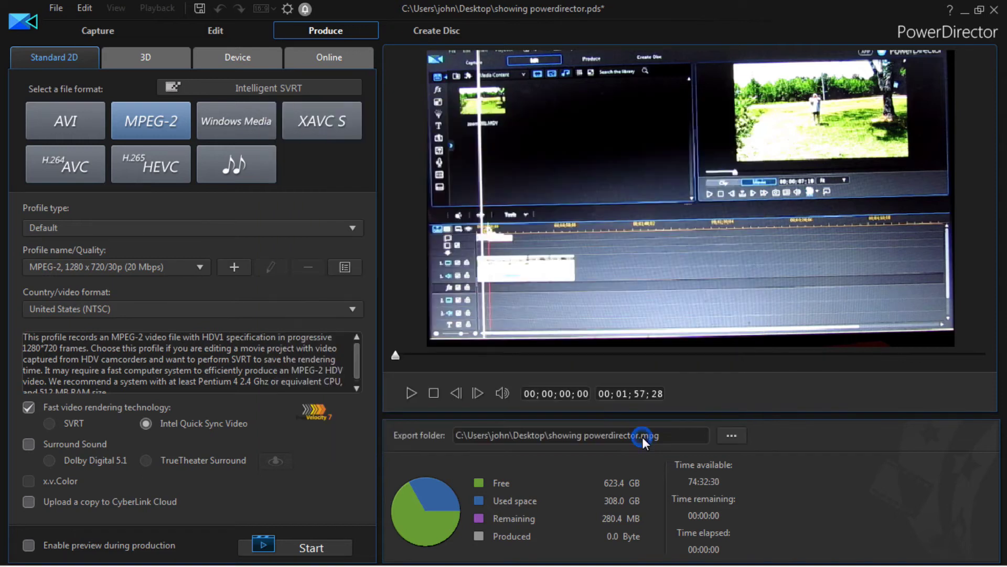